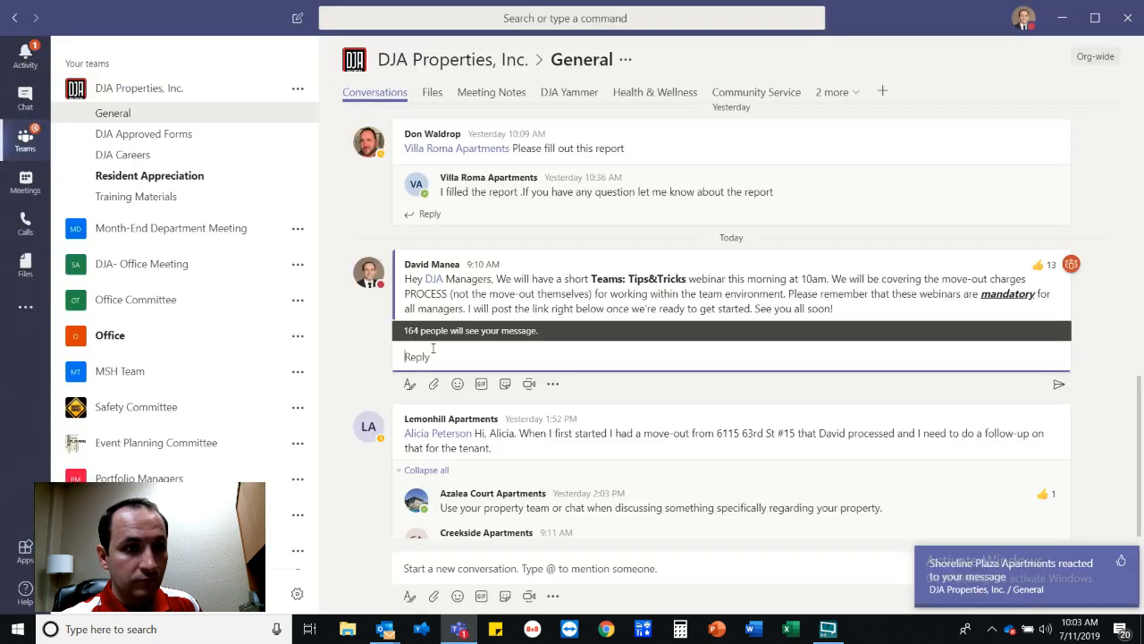
# Paste the webinar's youtu.be link into the General channel reply and send it.
pyautogui.write('https://youtu.be/VjtVmeDMYEI')
pyautogui.press('Return')
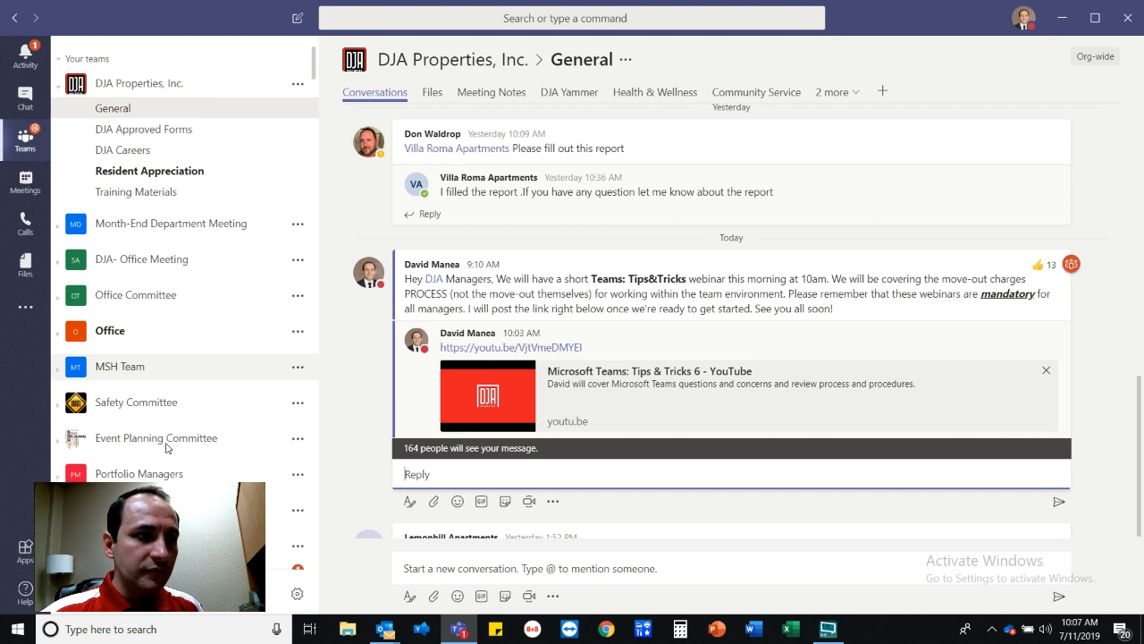
pyautogui.scroll(-10, 206, 429)
pyautogui.scroll(-3, 150, 472)
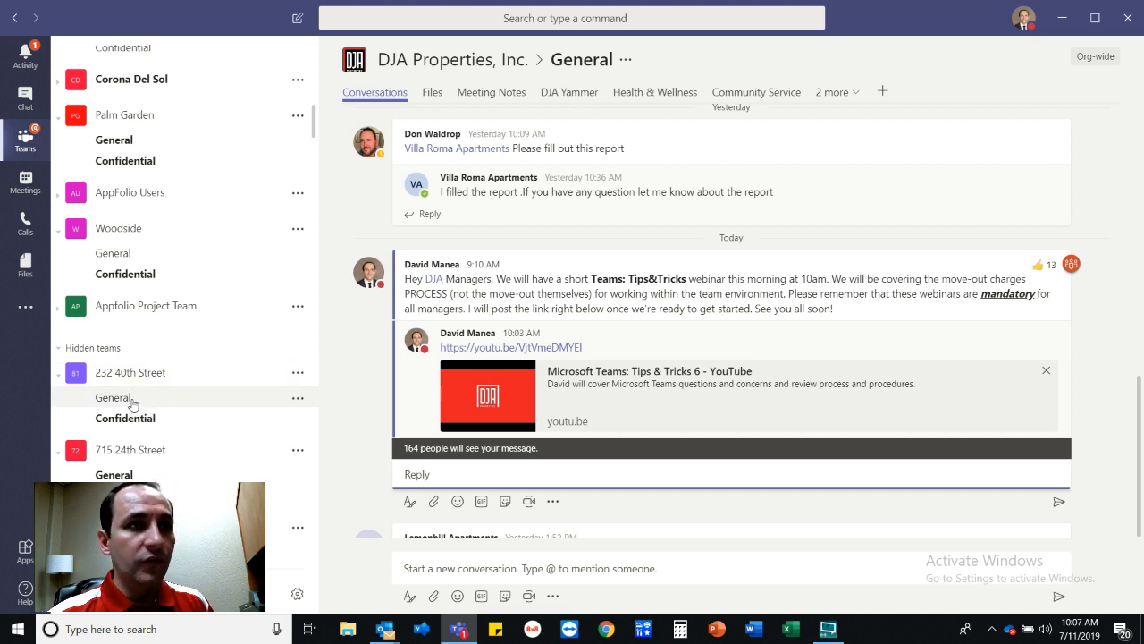
pyautogui.click(112, 398)
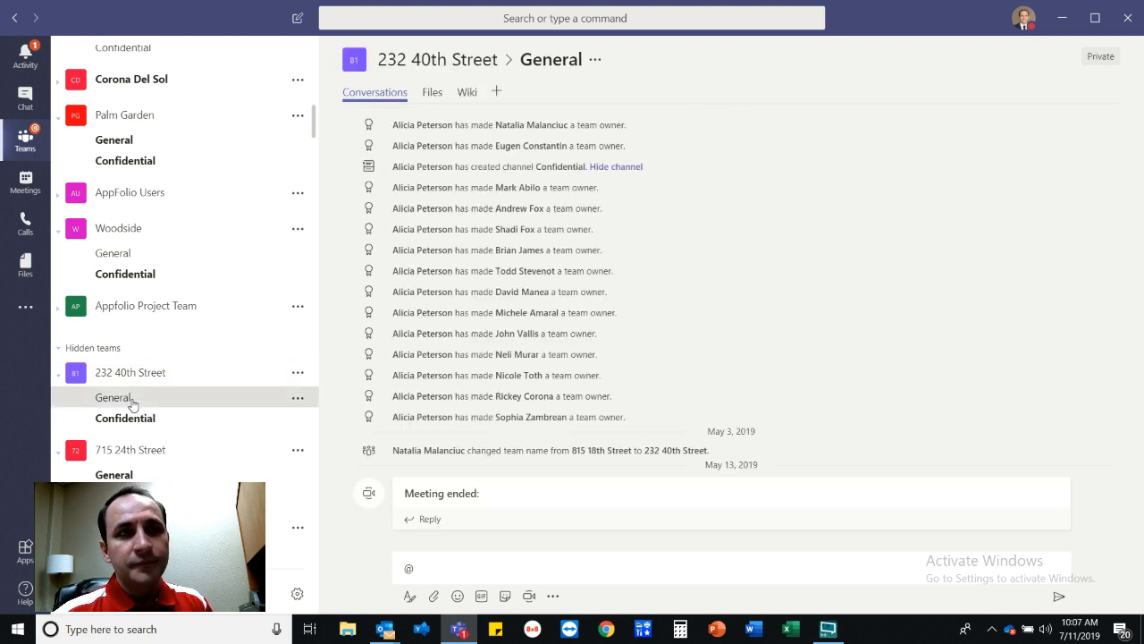
pyautogui.click(435, 96)
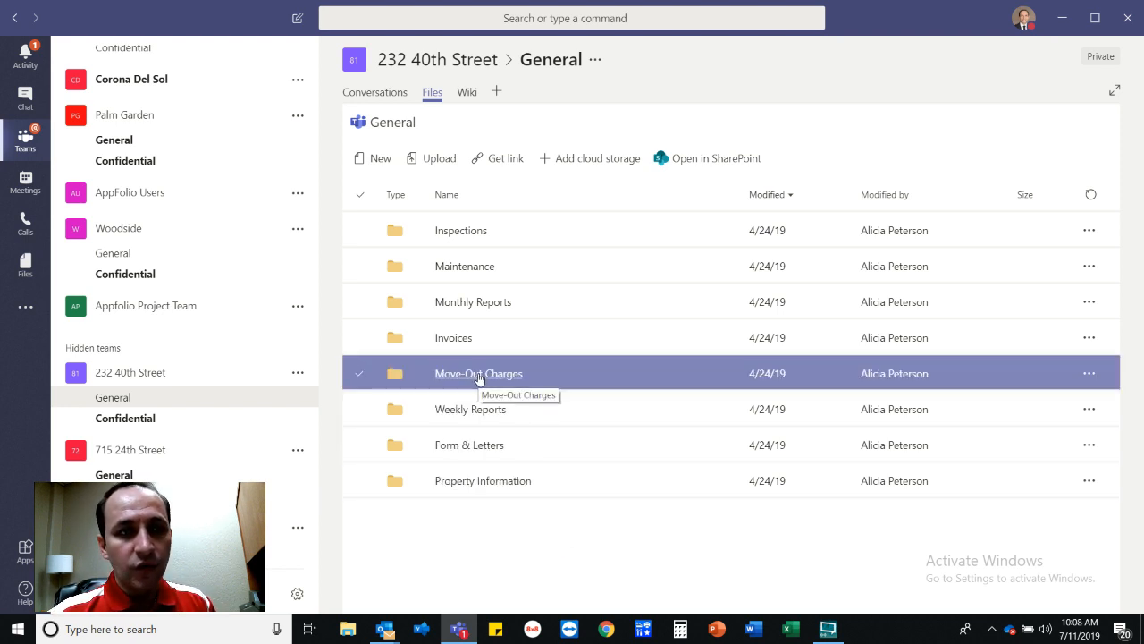
# Open the Move-Out Charges folder in the channel's files.
pyautogui.click(479, 374)
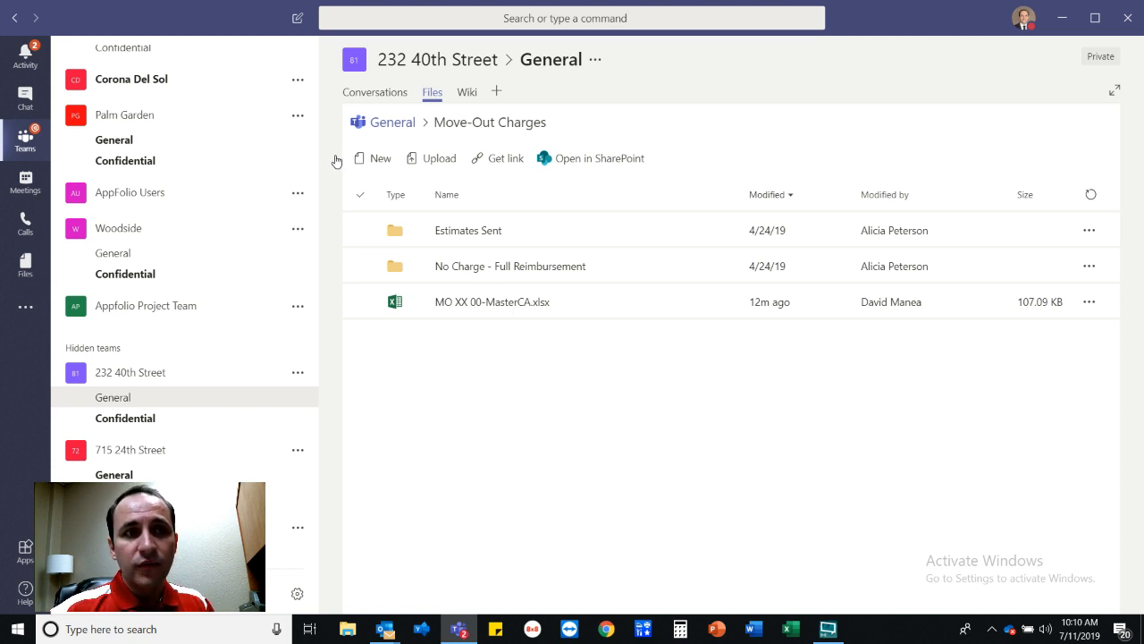
# Open Estimates Sent, start a new folder named 19, then cancel without creating it.
pyautogui.click(480, 232)
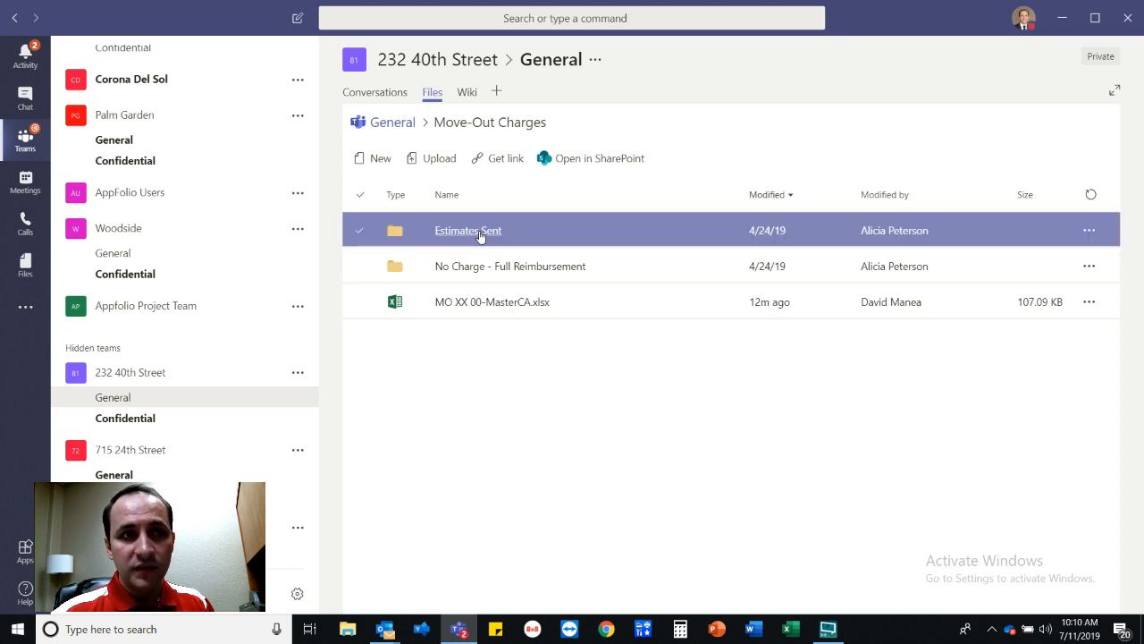
pyautogui.click(480, 232)
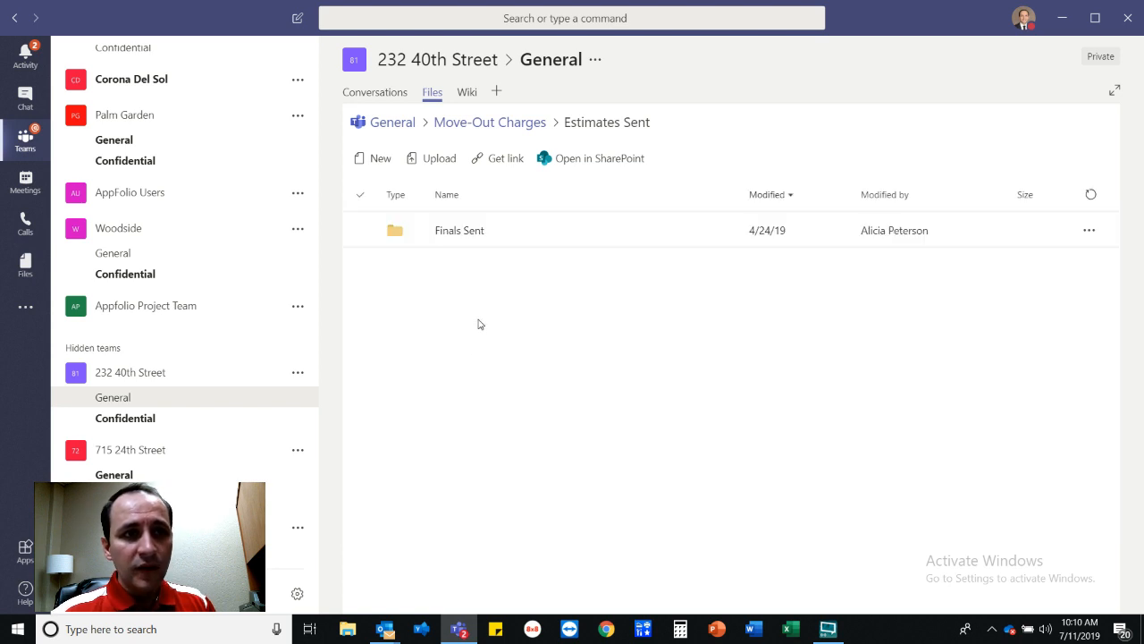
pyautogui.click(375, 159)
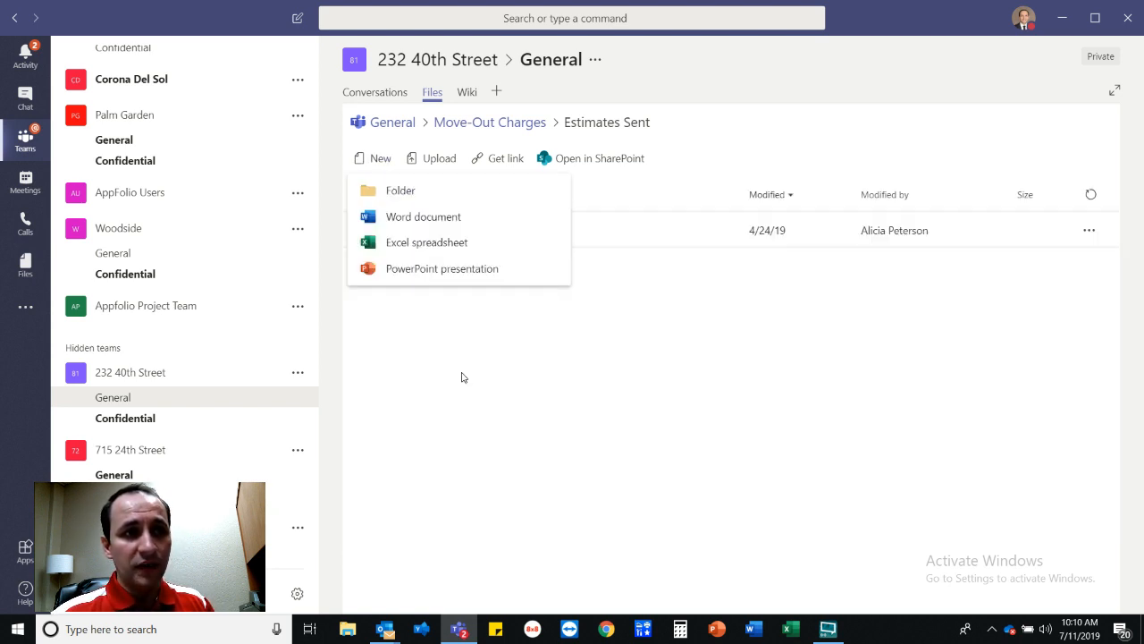
pyautogui.click(500, 495)
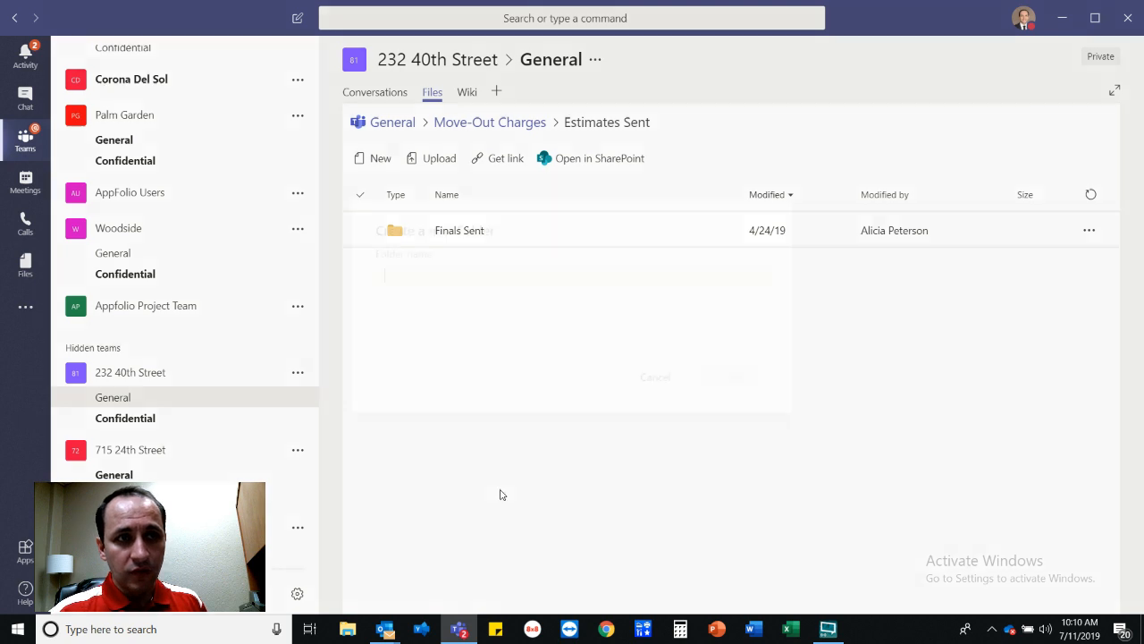
pyautogui.write('19')
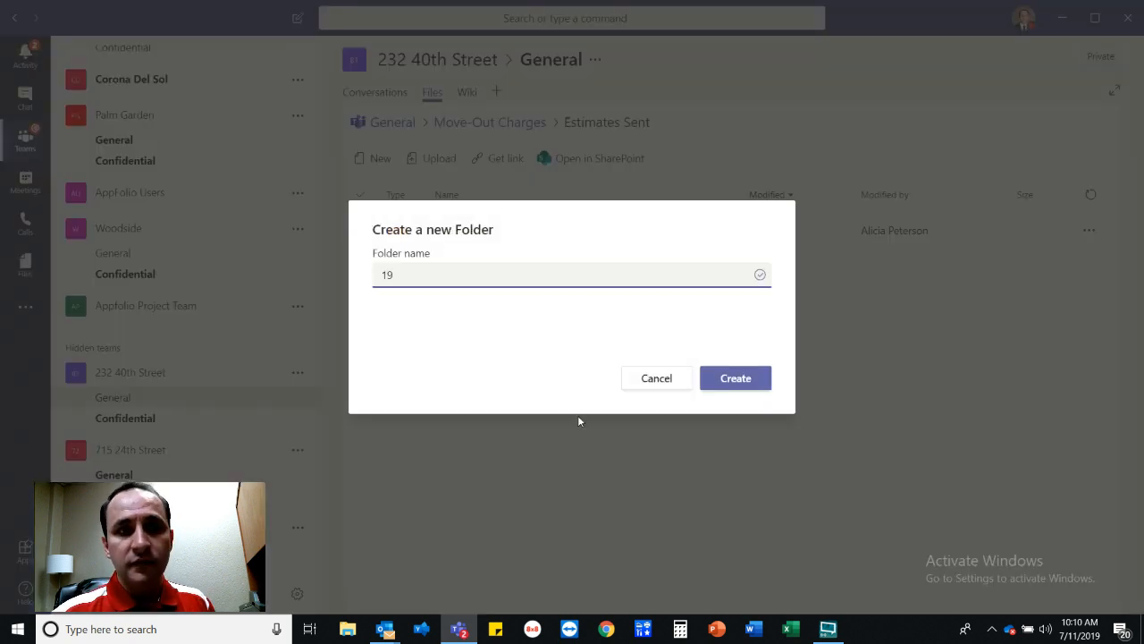
pyautogui.click(680, 384)
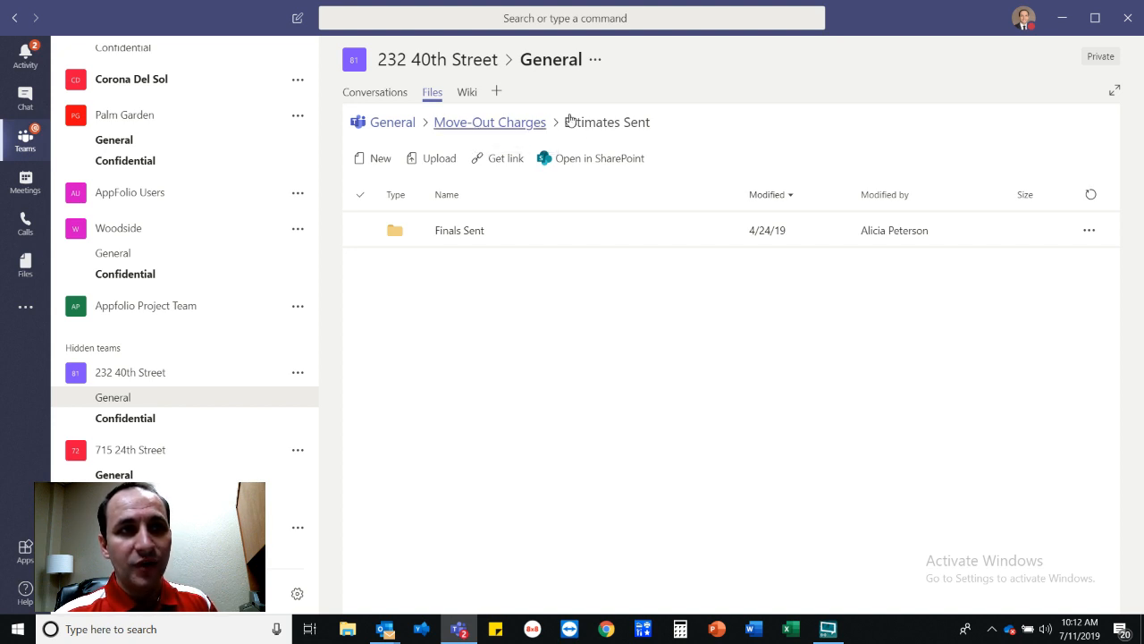
# Go back up to Move-Out Charges and select MO XX 00-MasterCA.xlsx.
pyautogui.click(493, 125)
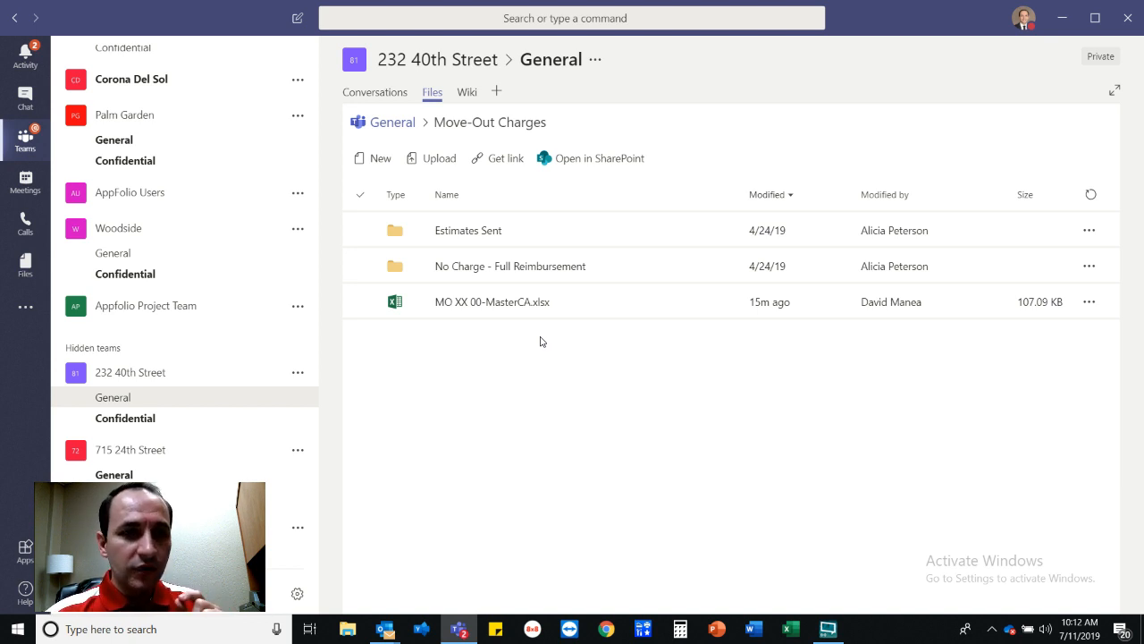
pyautogui.click(491, 307)
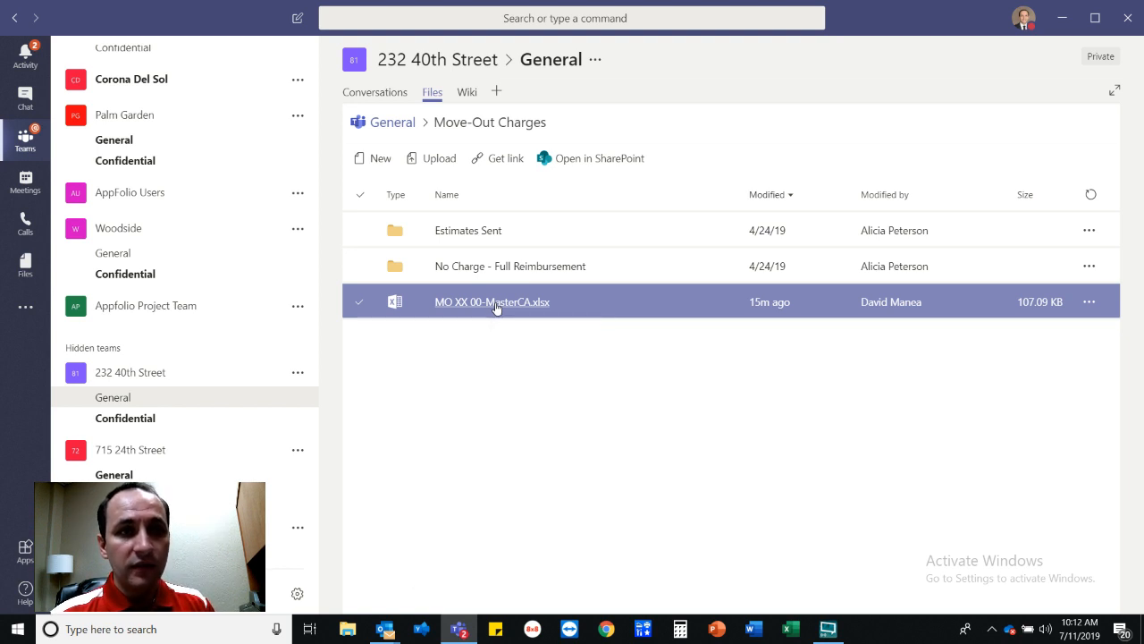
# Rename MO XX 00-MasterCA.xlsx to MO GPA 00-Master.xlsx, replacing XX with GPA and dropping CA.
pyautogui.rightClick(497, 308)
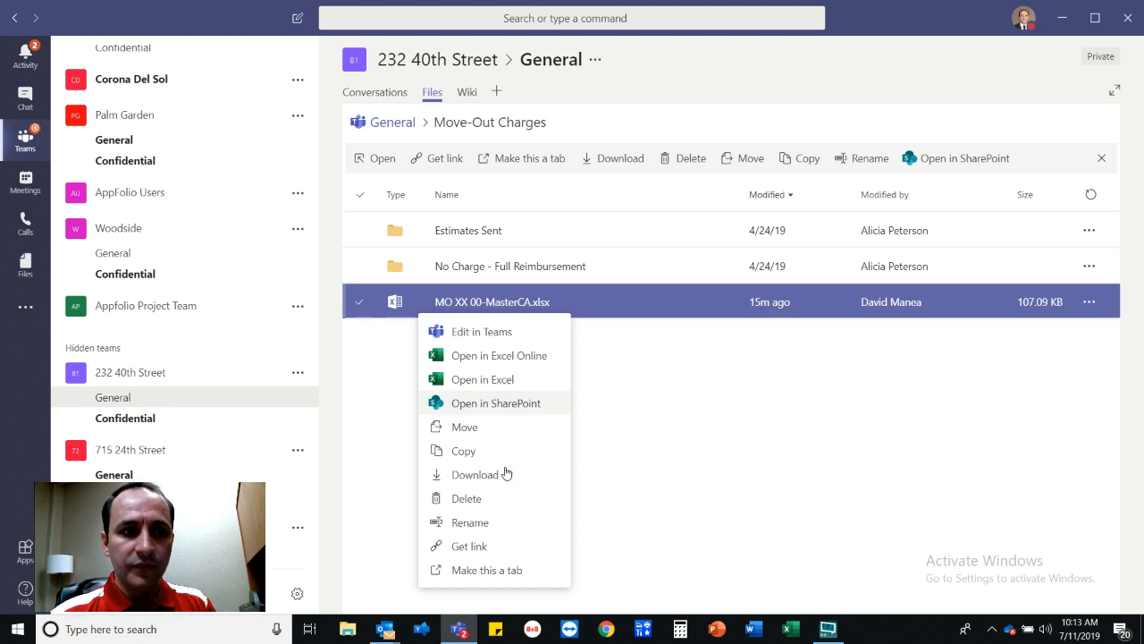
pyautogui.click(479, 522)
pyautogui.click(471, 302)
pyautogui.doubleClick(464, 302)
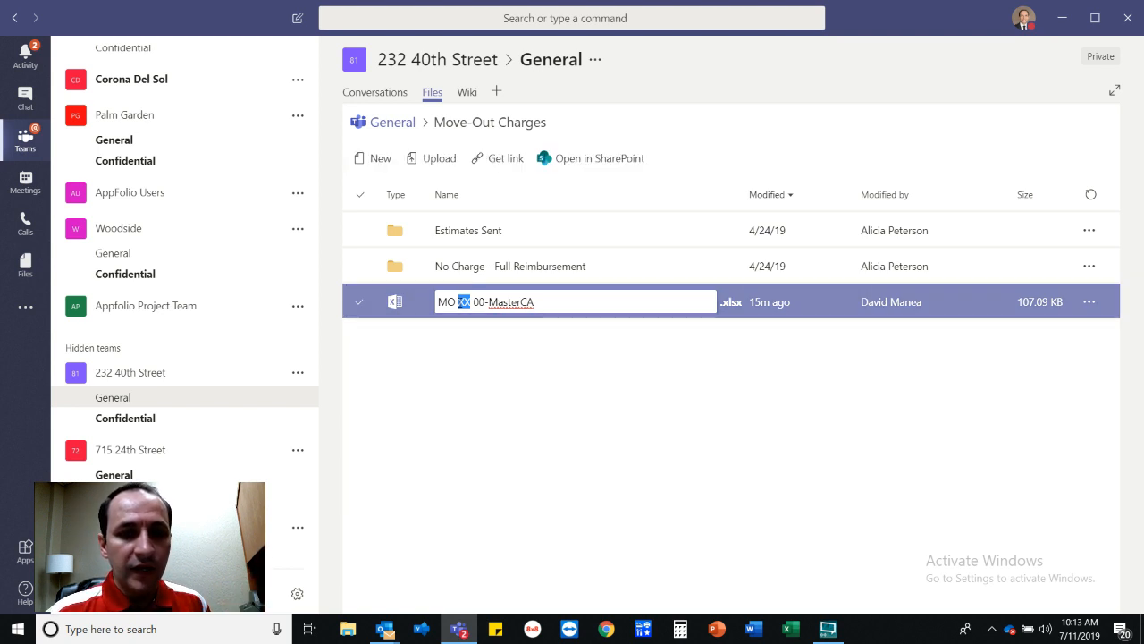
pyautogui.write('GPA')
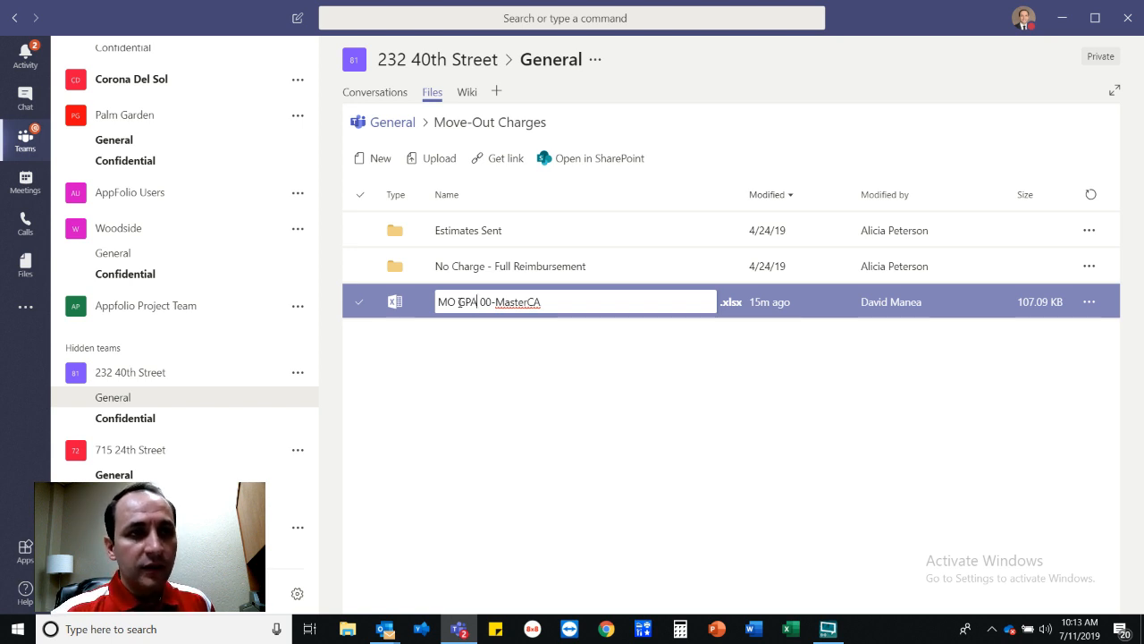
pyautogui.doubleClick(484, 303)
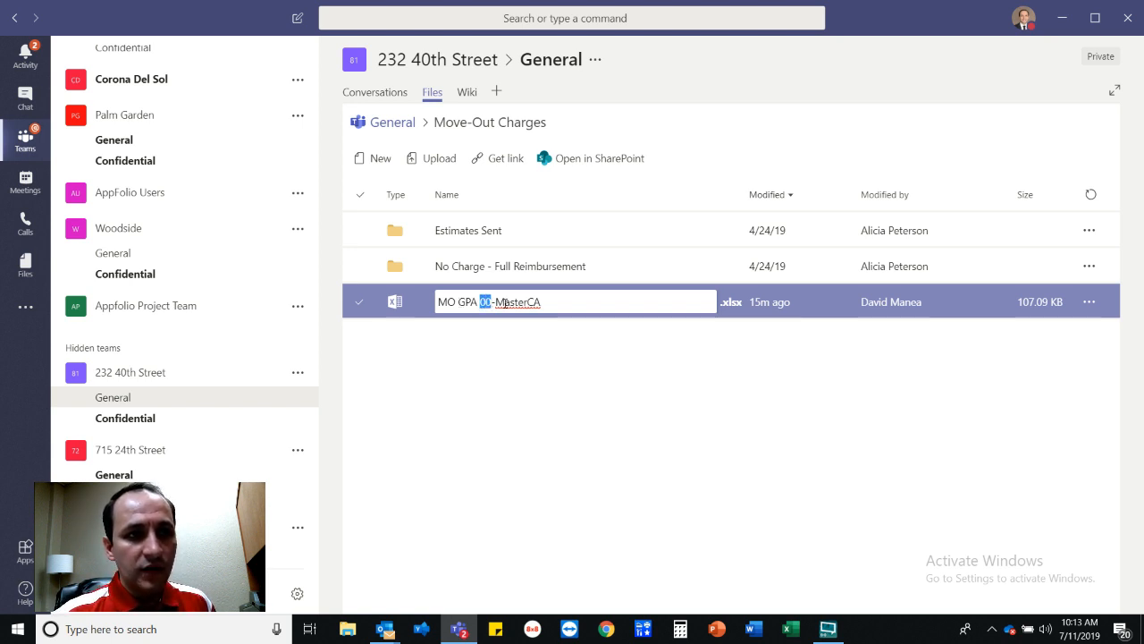
pyautogui.moveTo(545, 301); pyautogui.dragTo(527, 302)
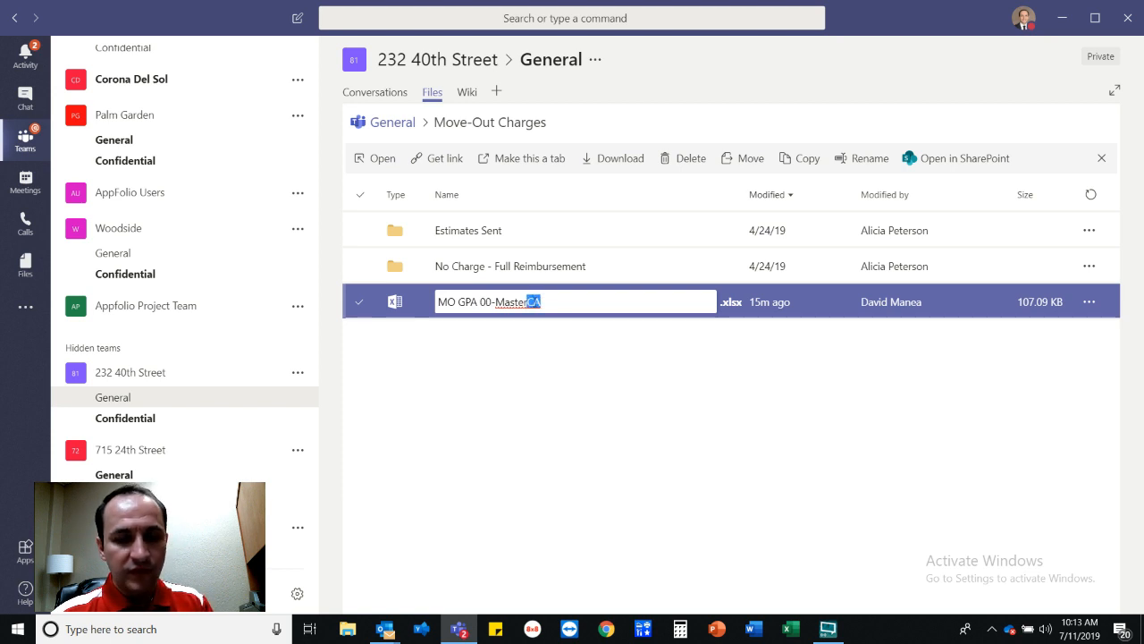
pyautogui.press('BackSpace')
pyautogui.click(548, 354)
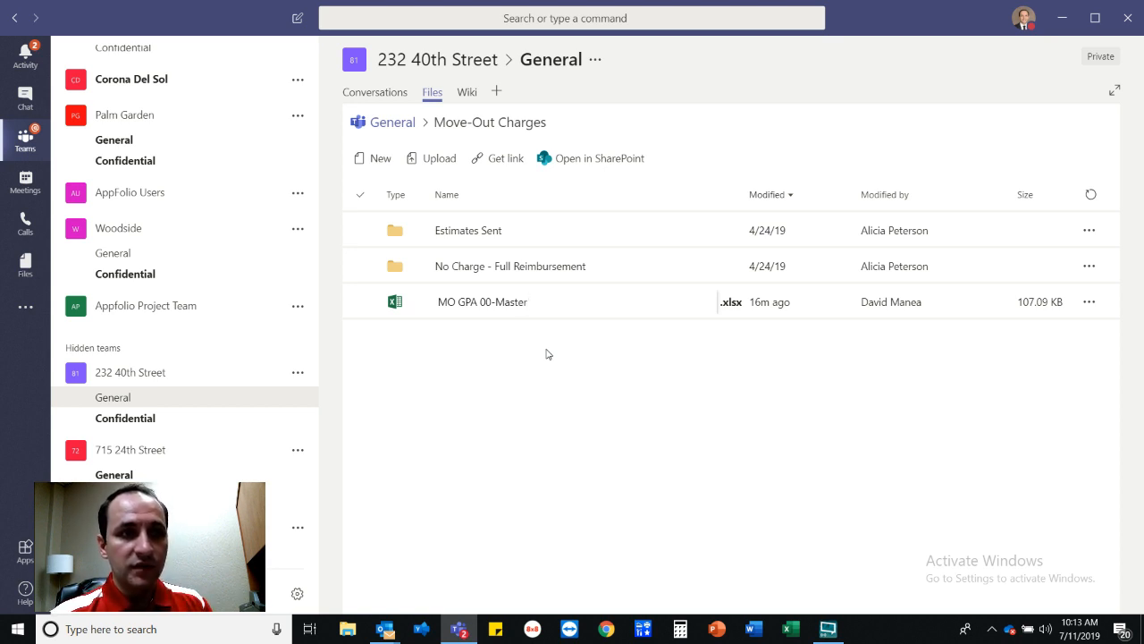
pyautogui.press('Return')
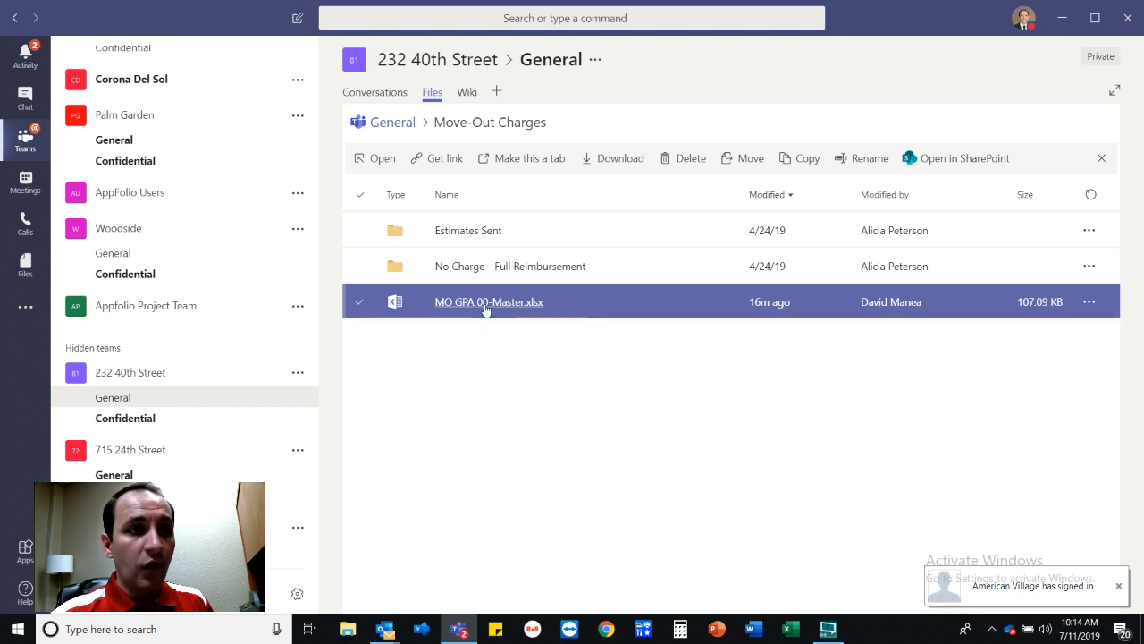
# Open MO GPA 00-Master.xlsx in Teams and switch it into editing mode.
pyautogui.click(485, 304)
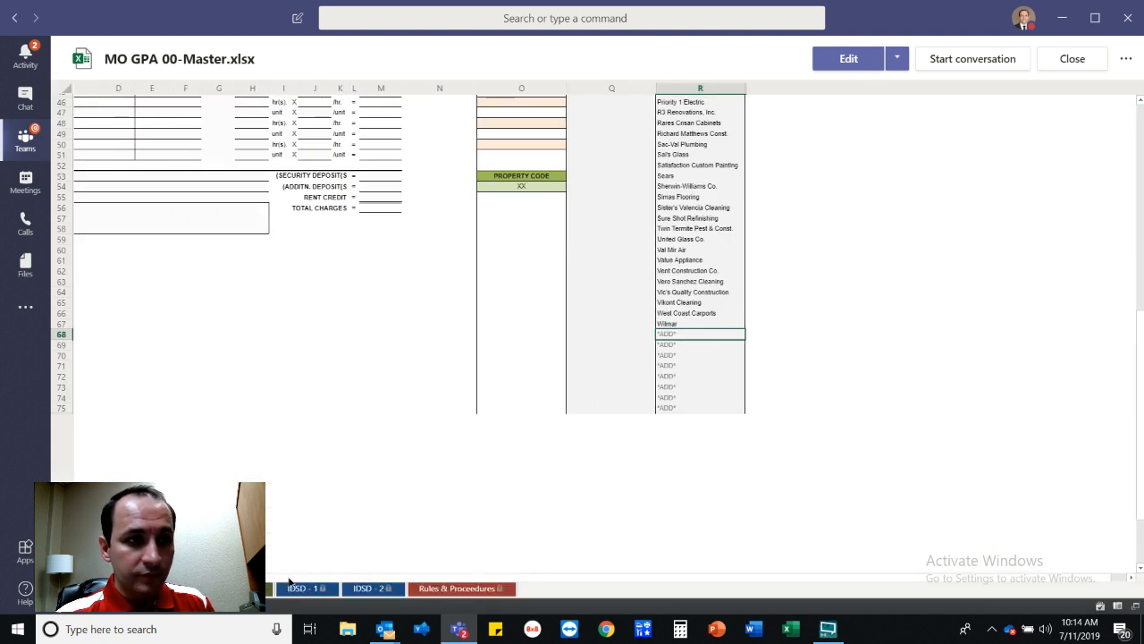
pyautogui.scroll(15, 615, 343)
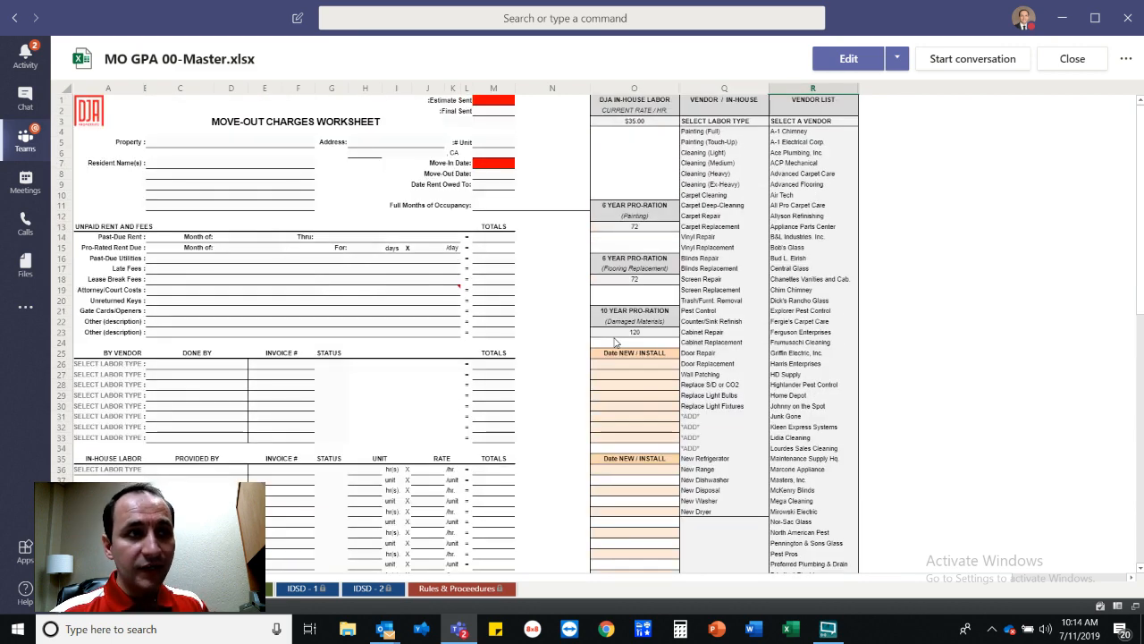
pyautogui.click(862, 62)
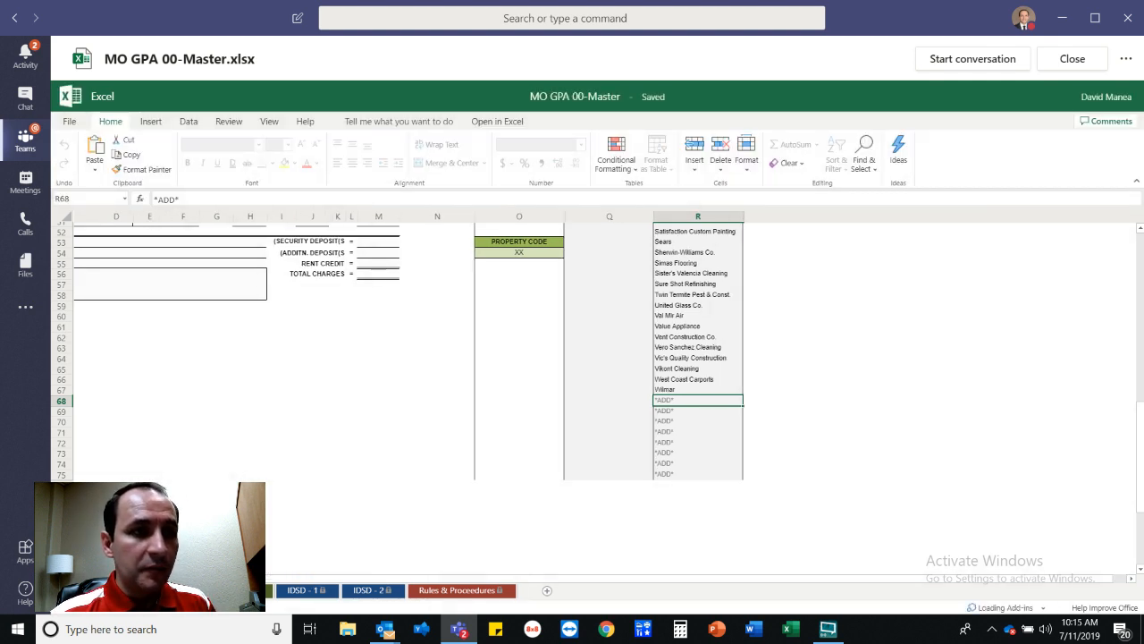
# Enter Great Place Apartments as the property in C5 and its street address in H5.
pyautogui.hscroll(-3, 590, 394)
pyautogui.scroll(12, 328, 363)
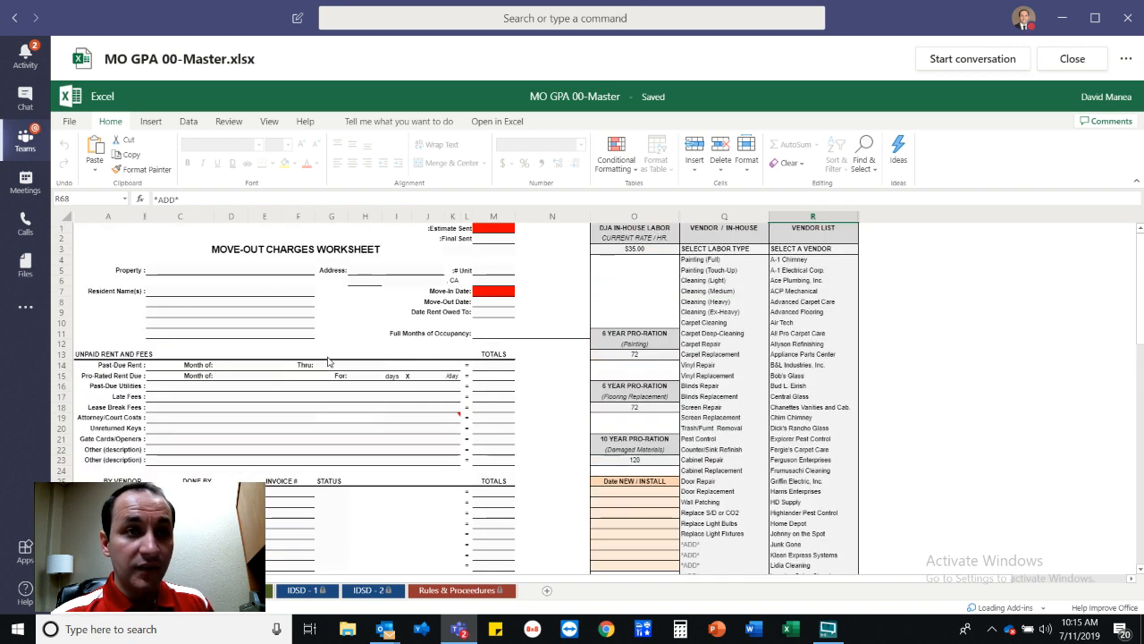
pyautogui.click(211, 272)
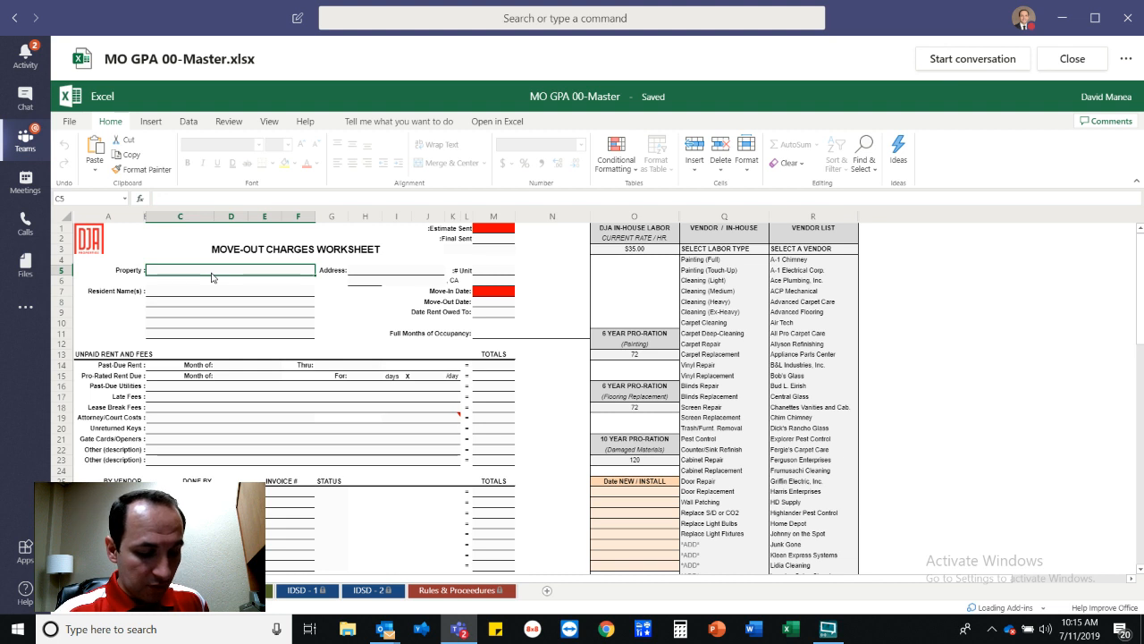
pyautogui.write('Great Place')
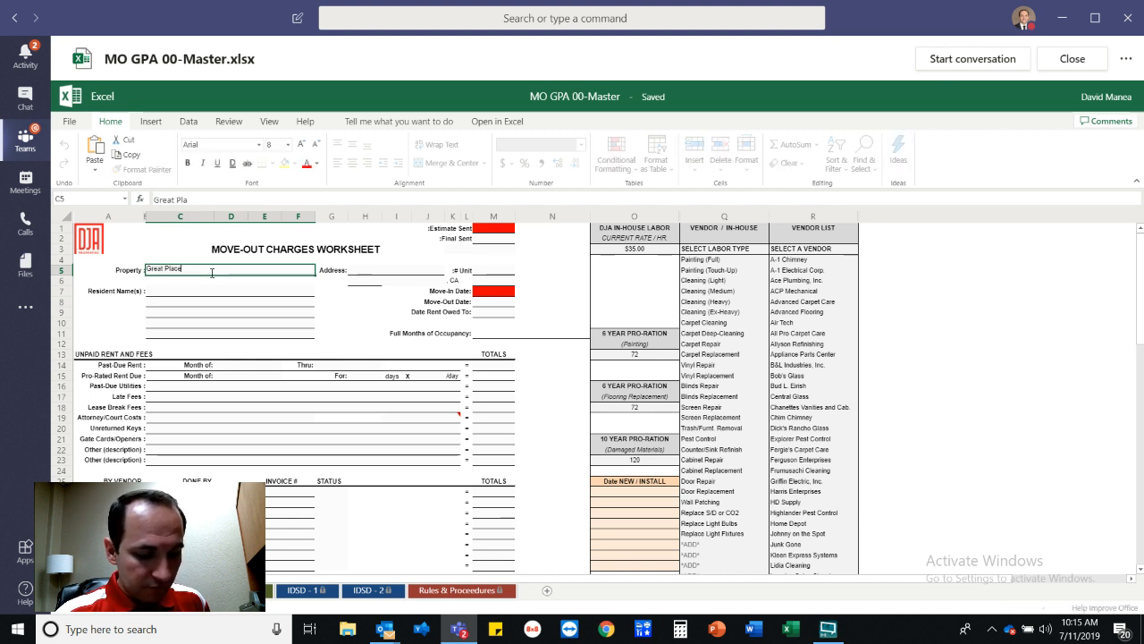
pyautogui.write(' Apartment')
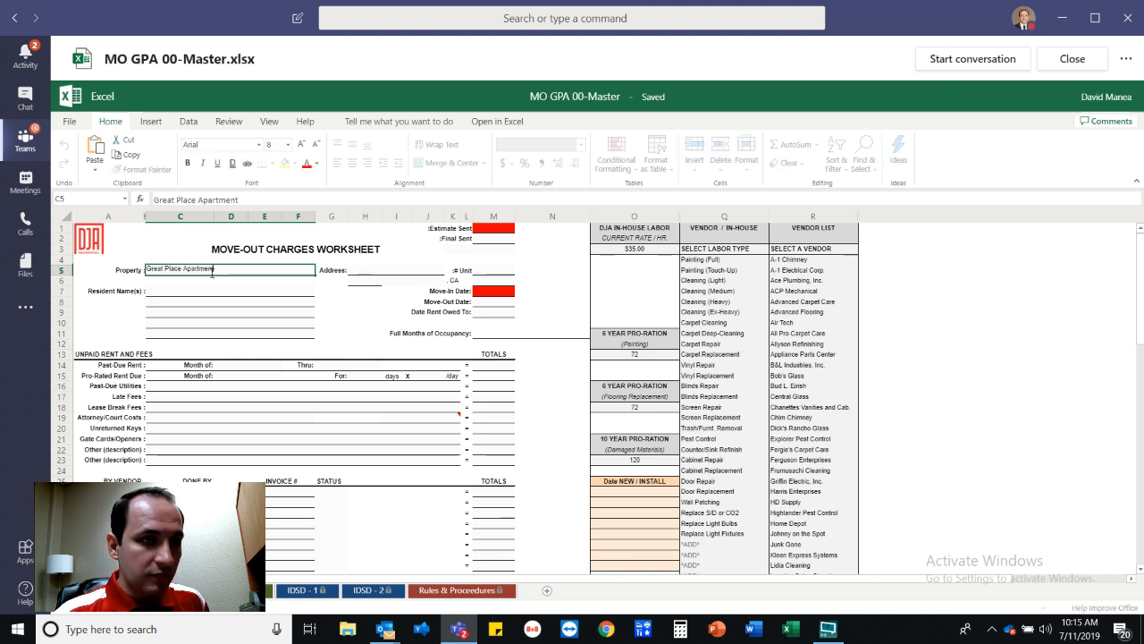
pyautogui.write('s')
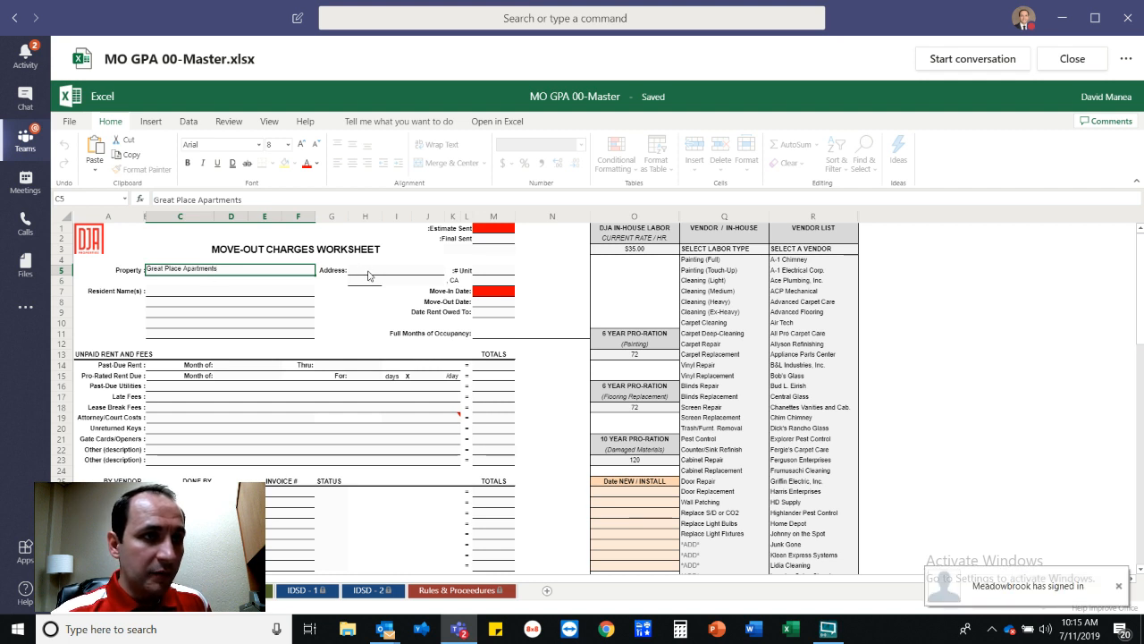
pyautogui.click(369, 272)
pyautogui.write('15')
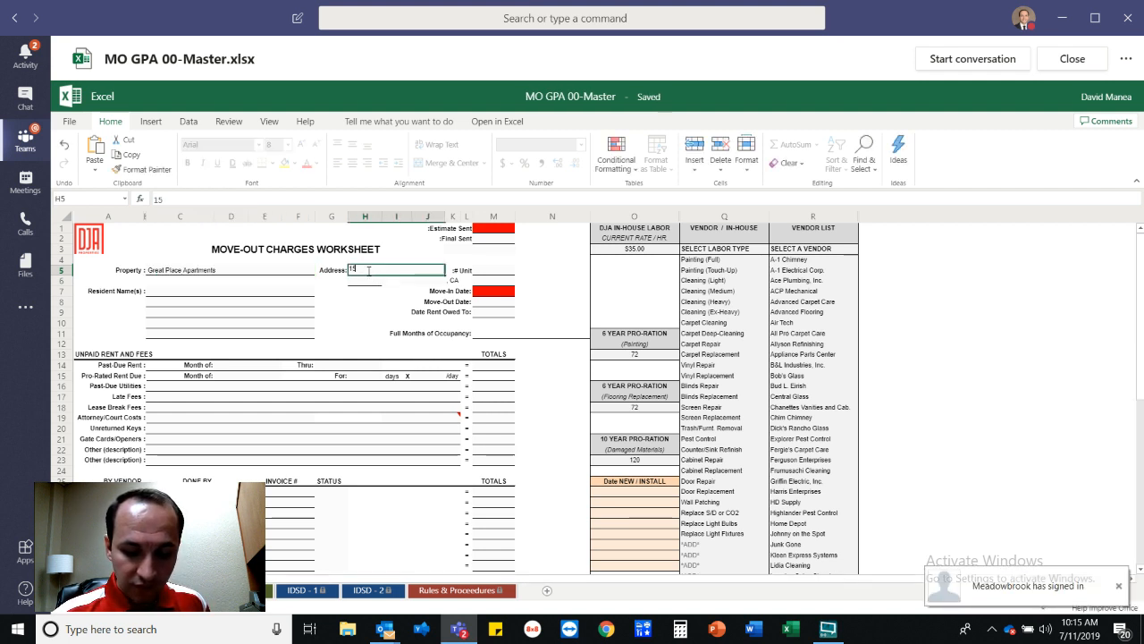
pyautogui.write('25 Great P')
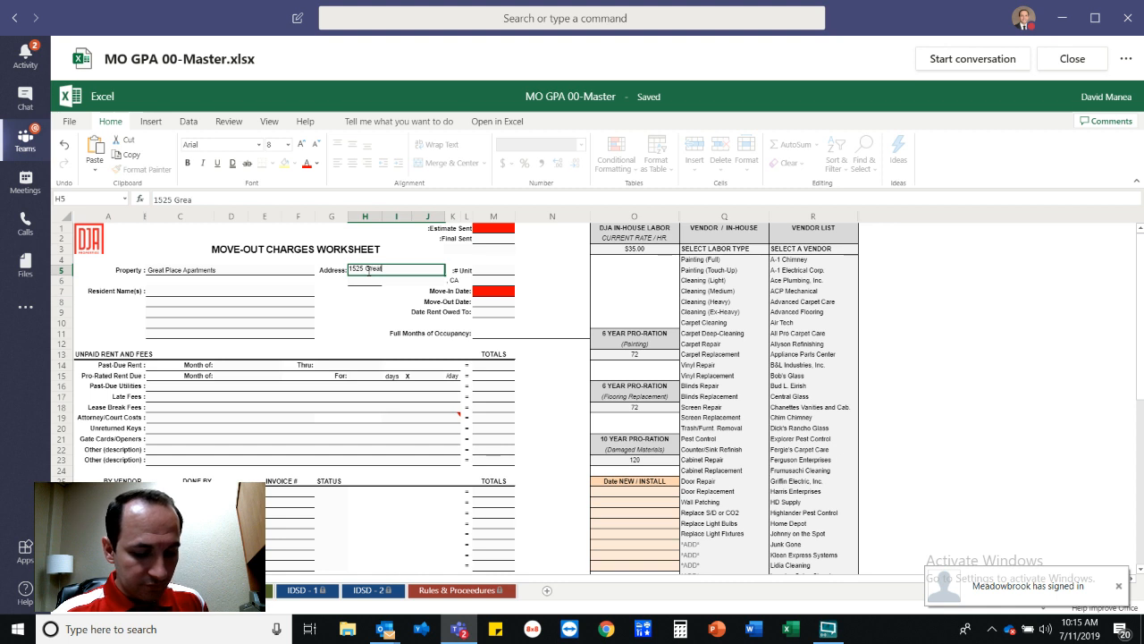
pyautogui.write('lace')
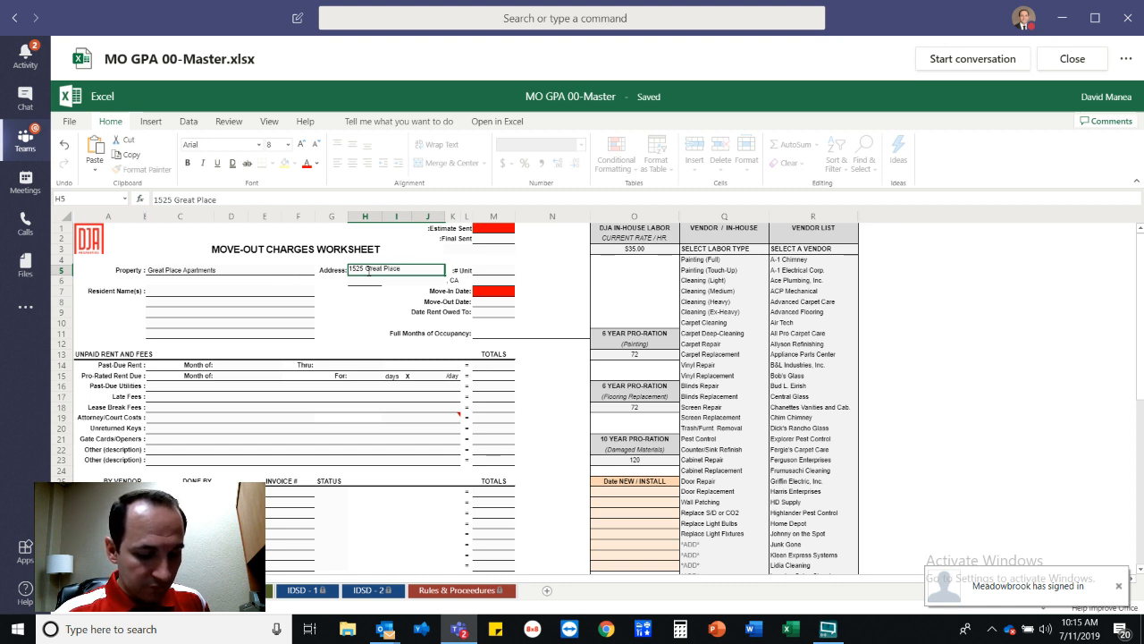
pyautogui.write(' Rd.')
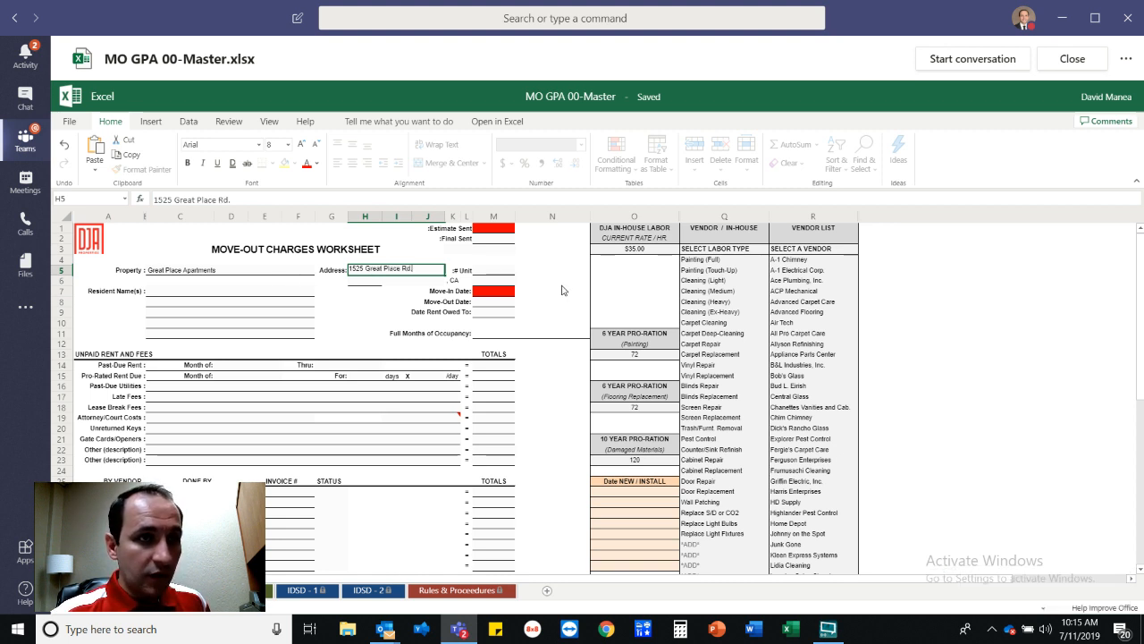
pyautogui.press('Return')
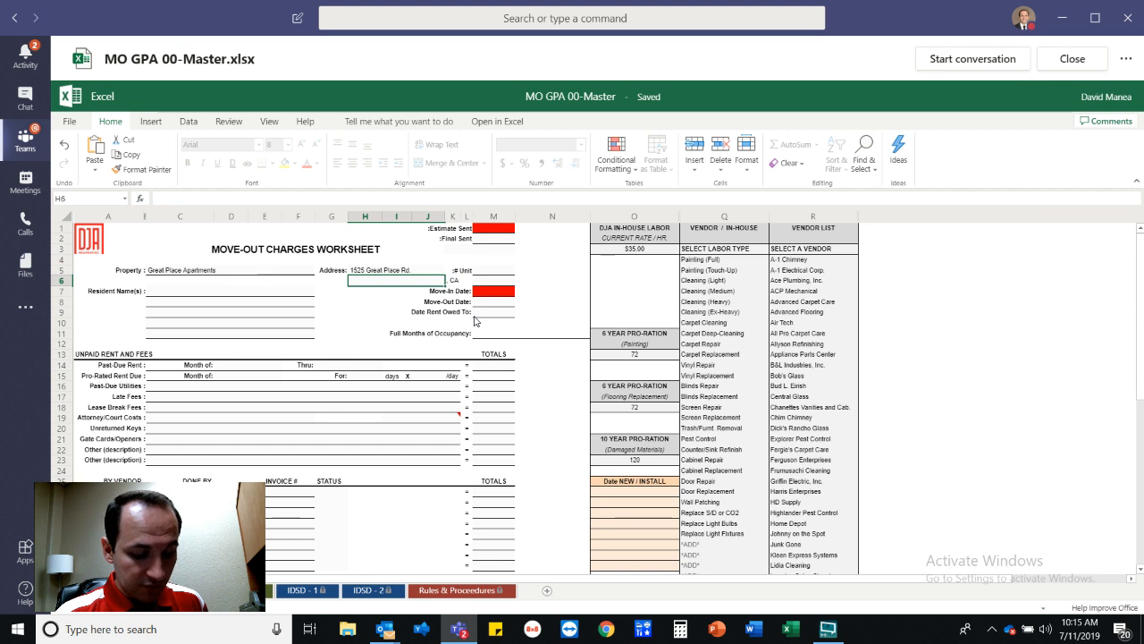
# Fill in the city and ZIP code cells, then review the header entries.
pyautogui.write('G')
pyautogui.press('BackSpace')
pyautogui.write('Bea')
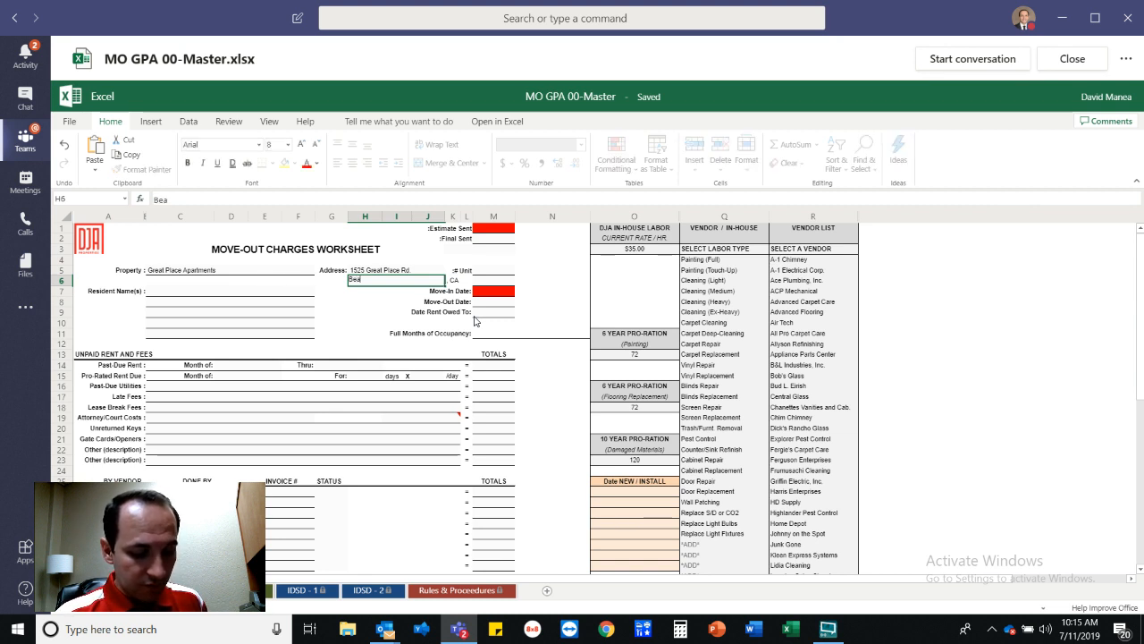
pyautogui.write('utiful')
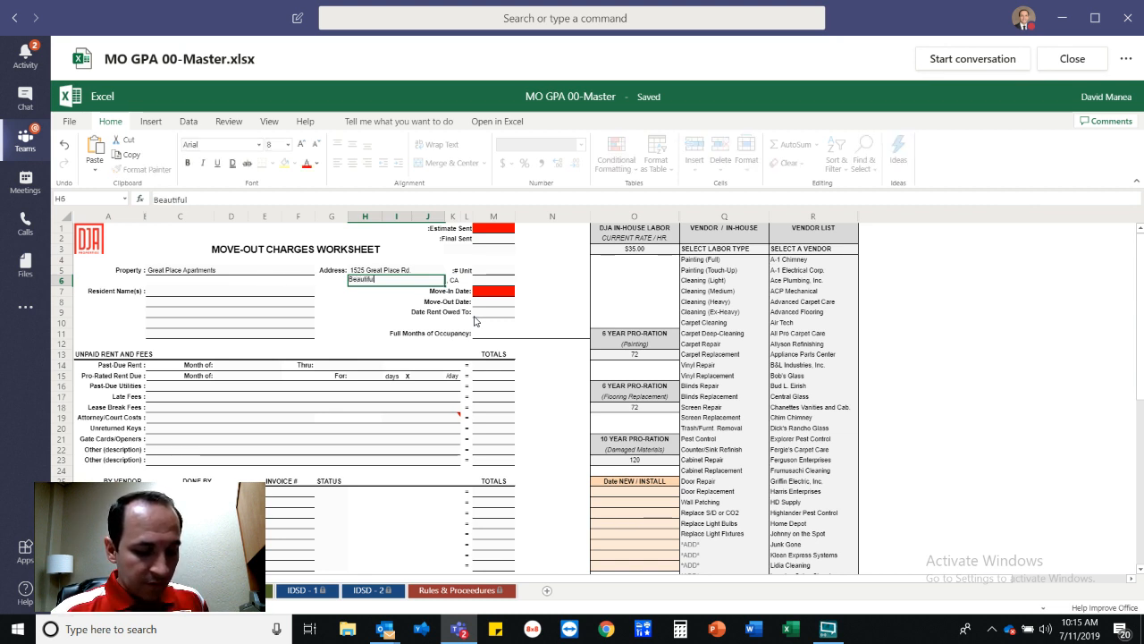
pyautogui.press('Tab')
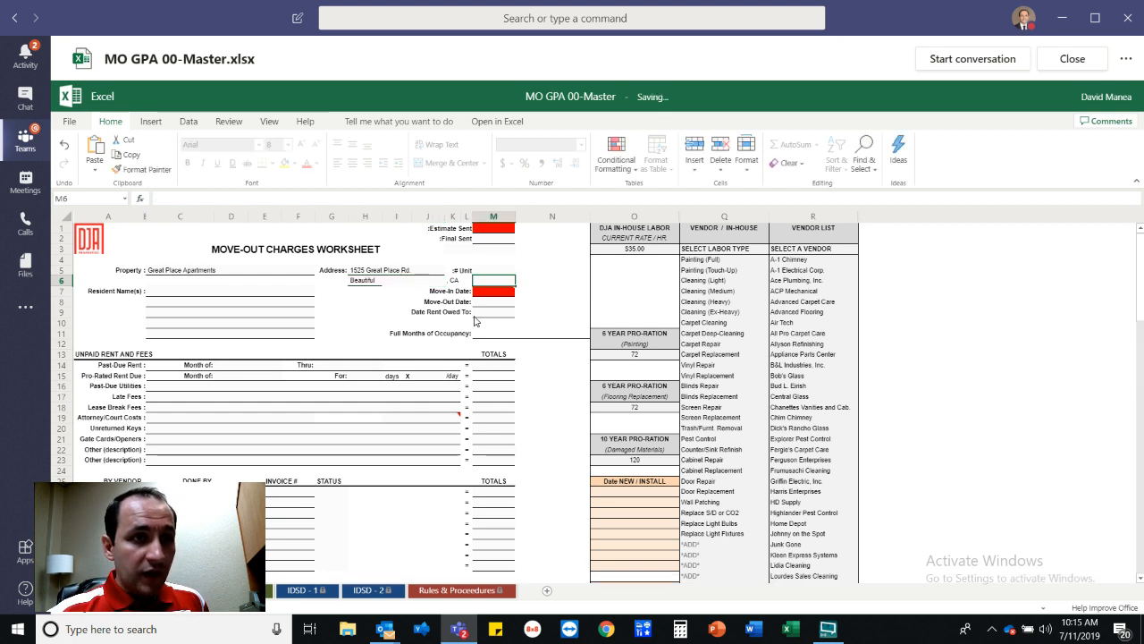
pyautogui.write('90210')
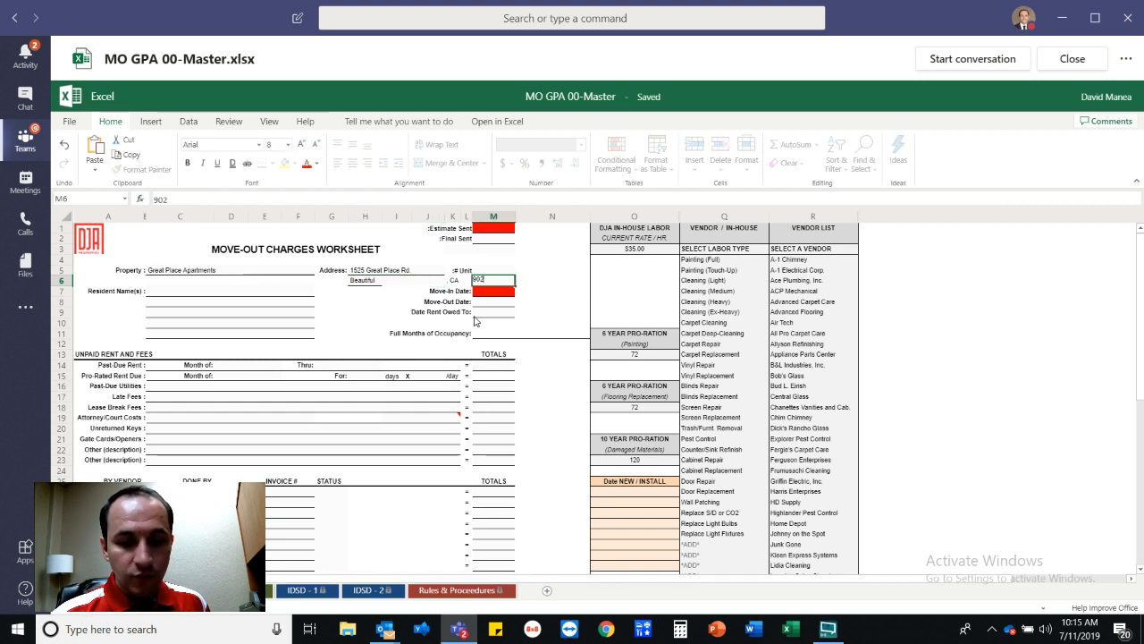
pyautogui.click(228, 296)
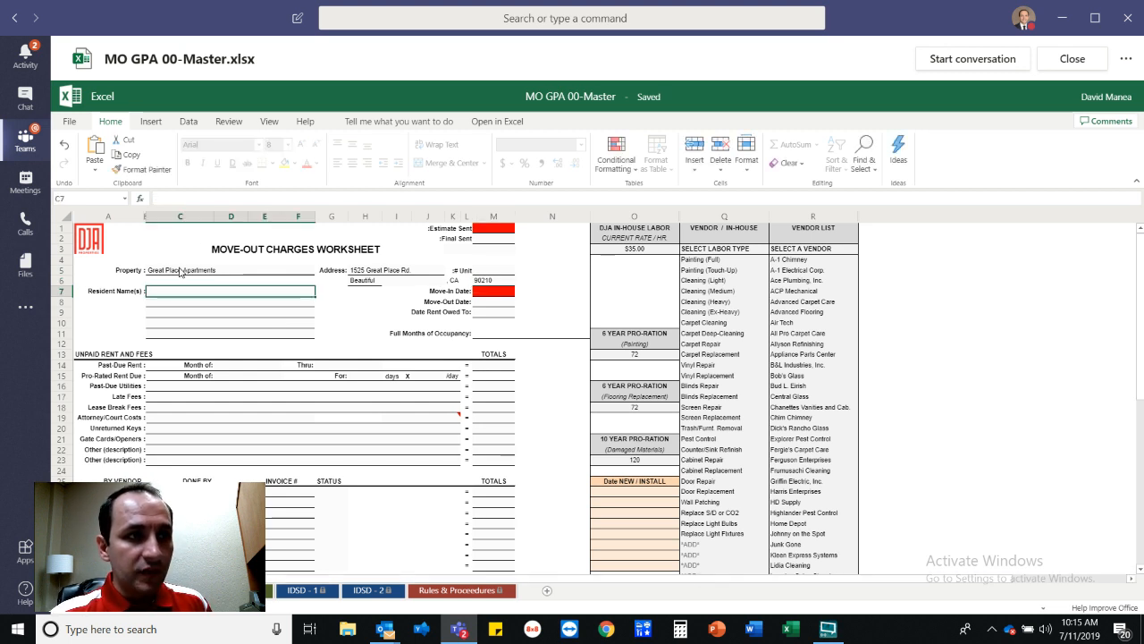
pyautogui.click(179, 272)
pyautogui.click(393, 272)
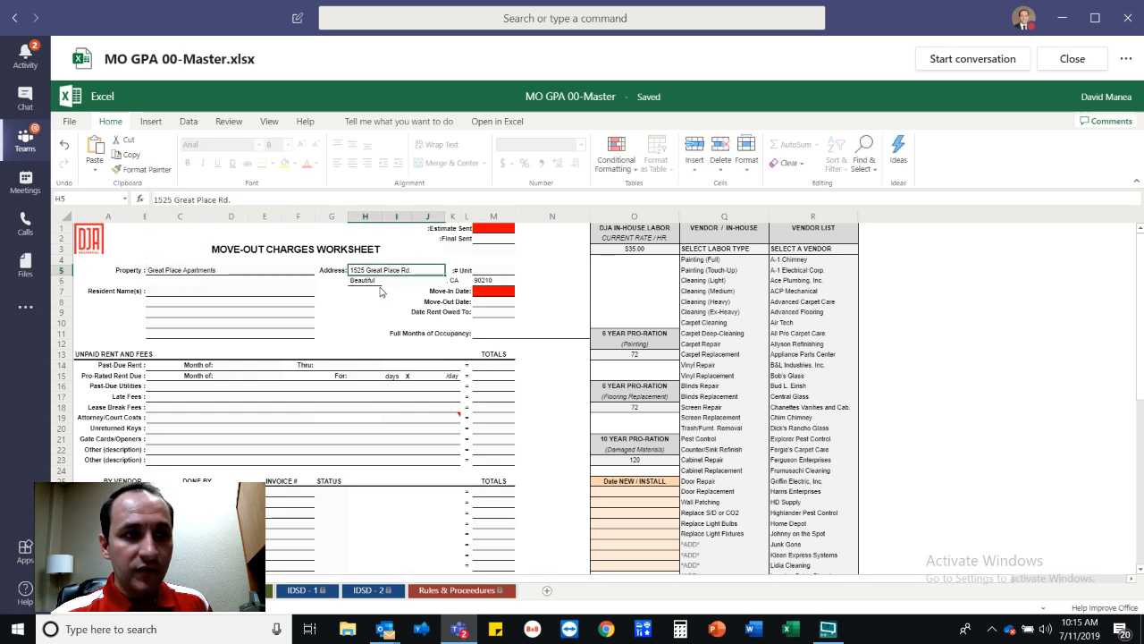
pyautogui.click(492, 282)
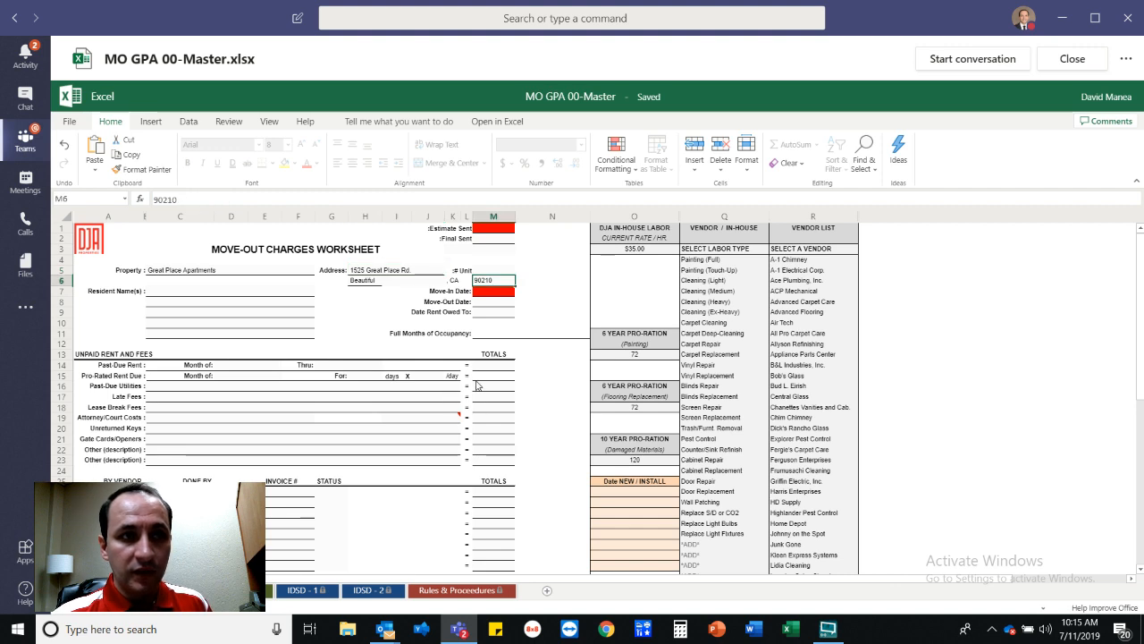
# Replace XX with GPA in the PROPERTY CODE cell, leaving the workbook name unchanged.
pyautogui.scroll(-9, 483, 391)
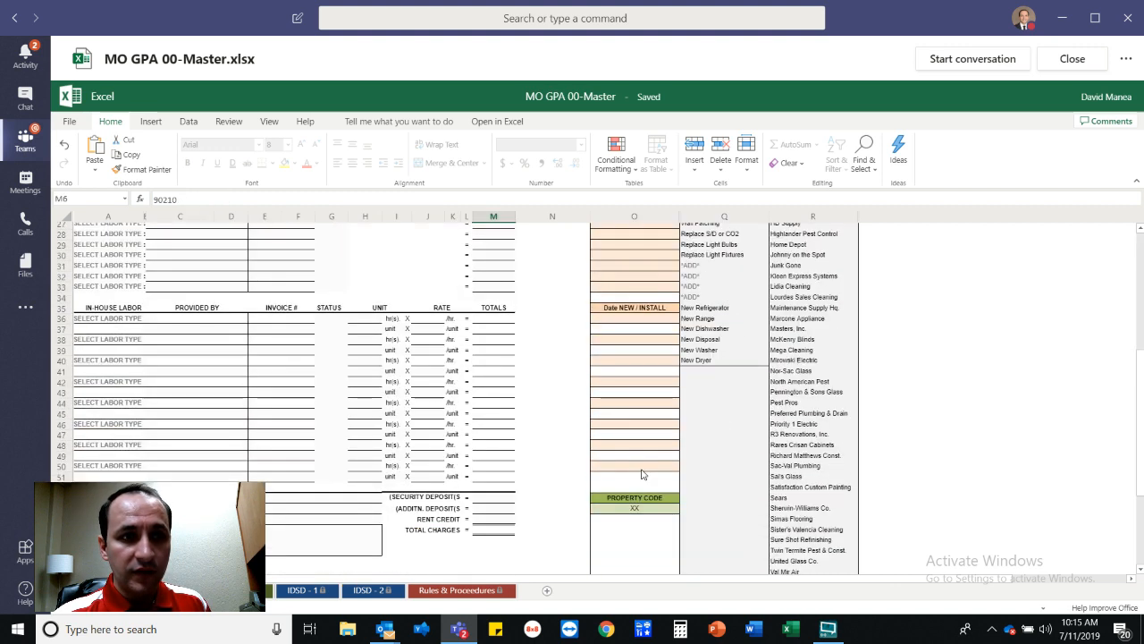
pyautogui.scroll(-5, 638, 485)
pyautogui.click(637, 335)
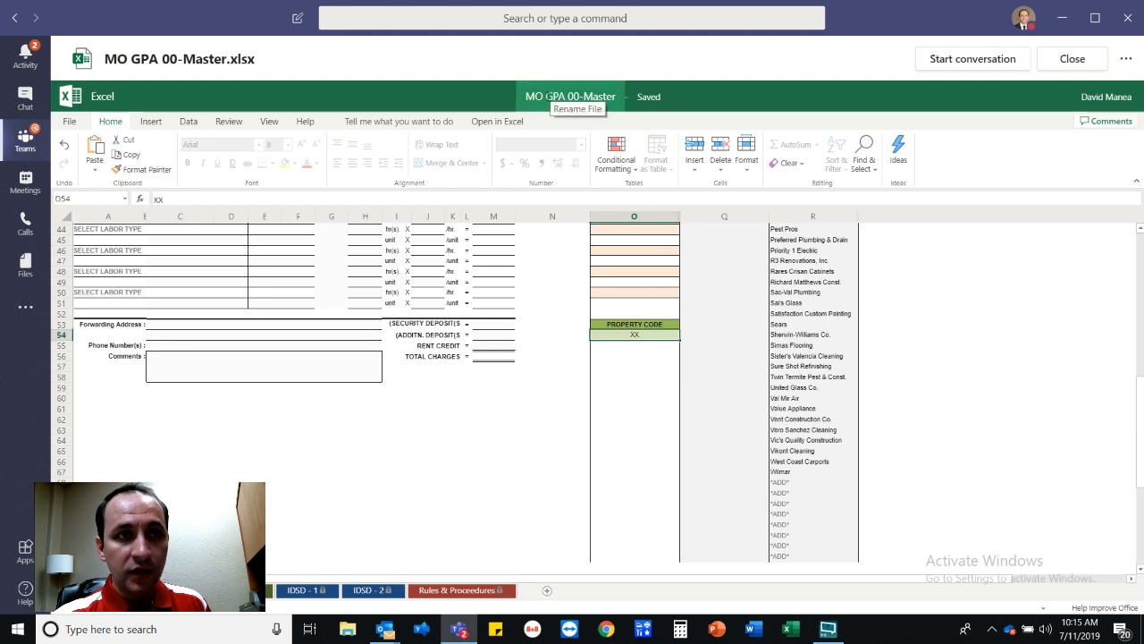
pyautogui.click(556, 97)
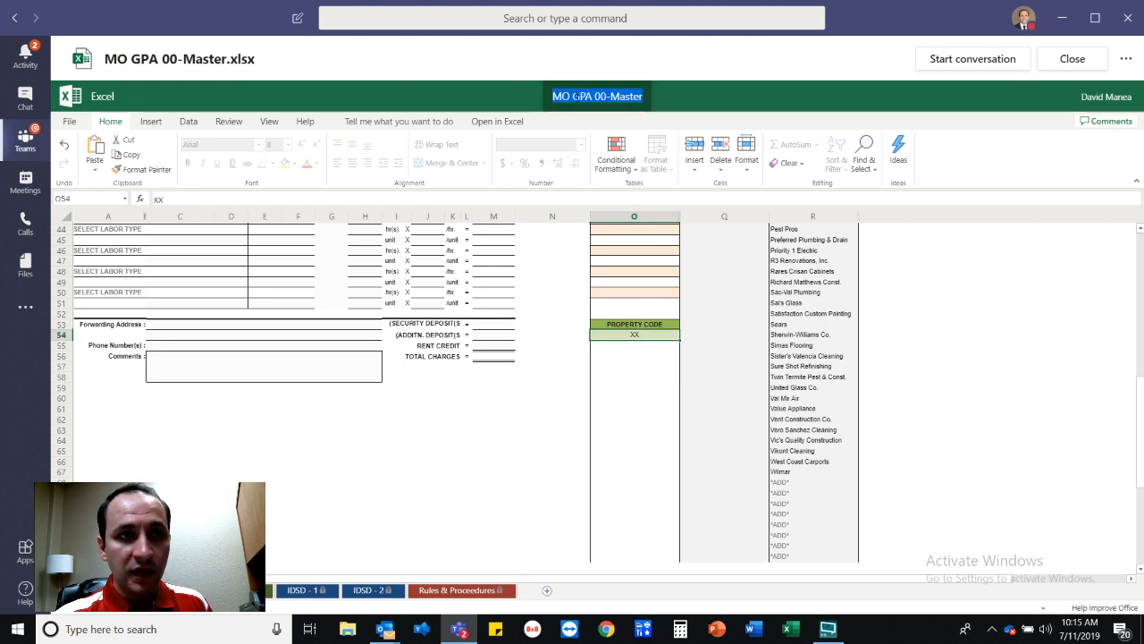
pyautogui.click(692, 106)
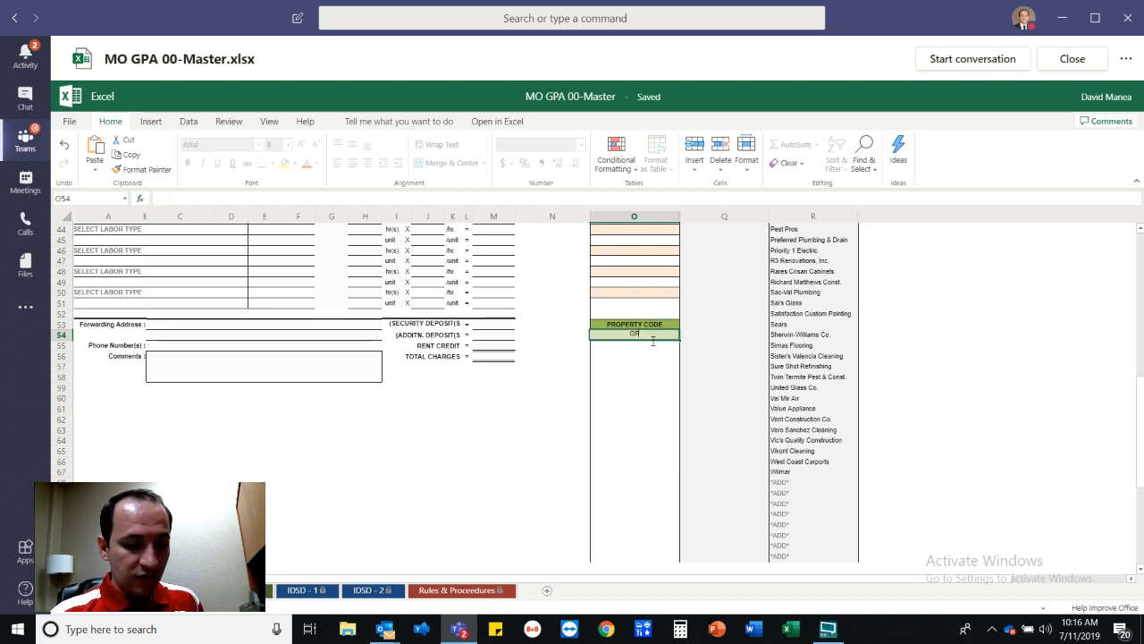
pyautogui.write('GPA')
pyautogui.scroll(2, 641, 376)
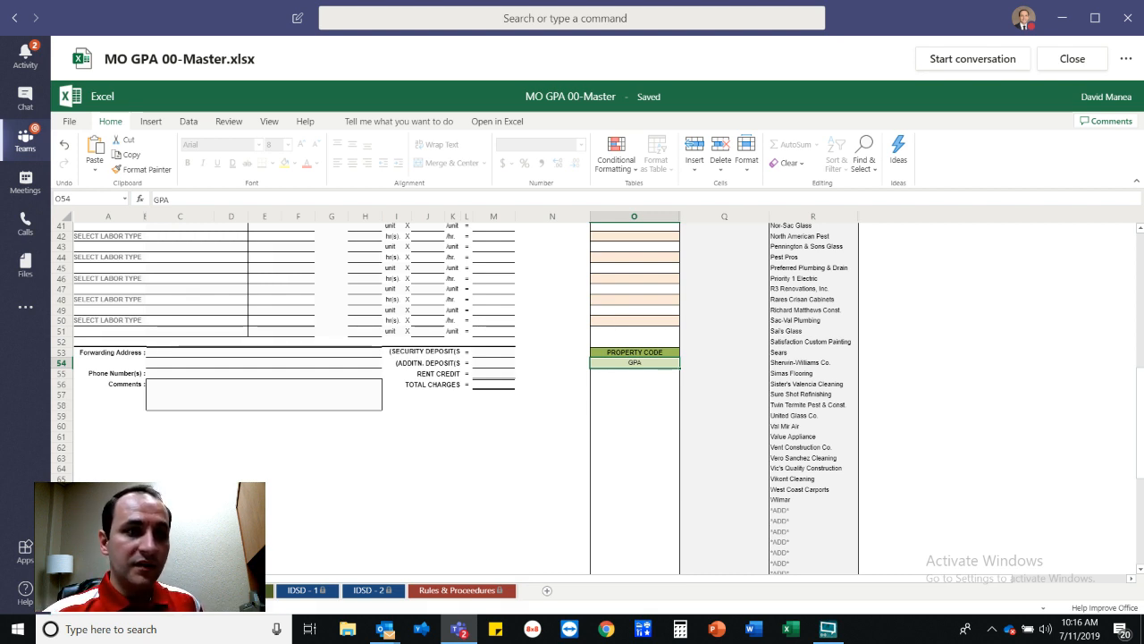
pyautogui.click(243, 590)
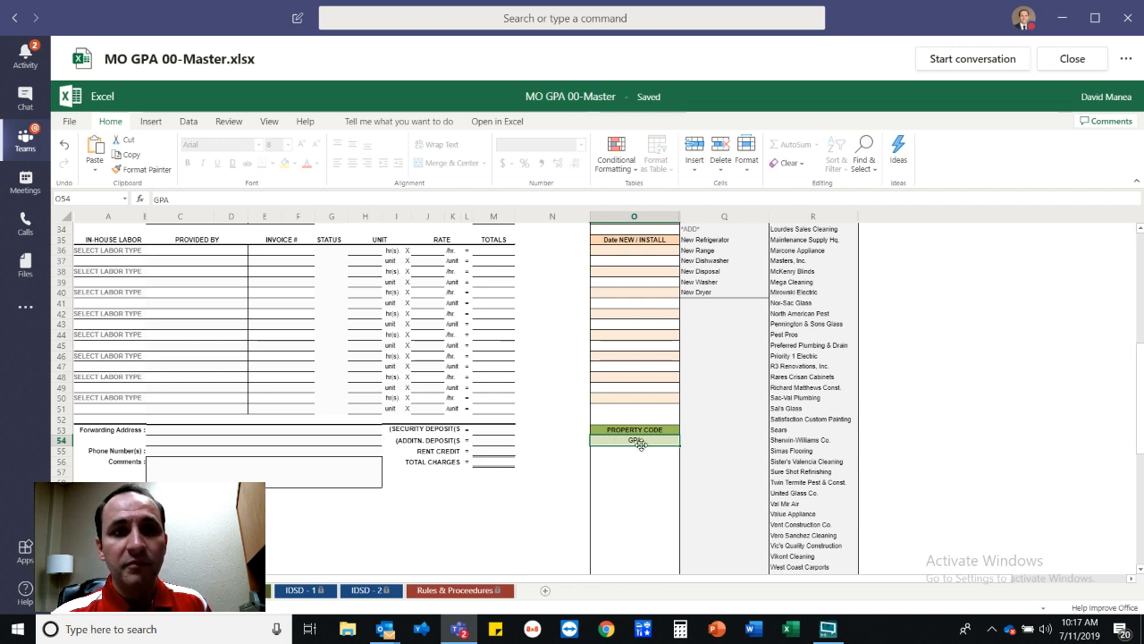
pyautogui.scroll(4, 643, 445)
pyautogui.scroll(8, 642, 445)
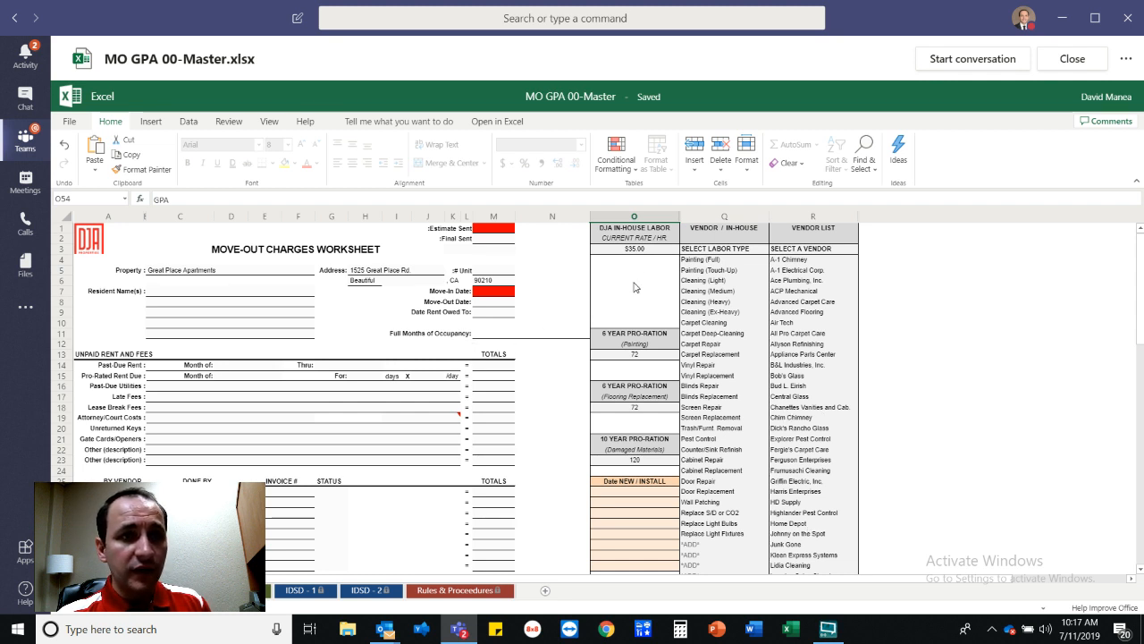
pyautogui.click(640, 251)
pyautogui.click(639, 354)
pyautogui.click(642, 409)
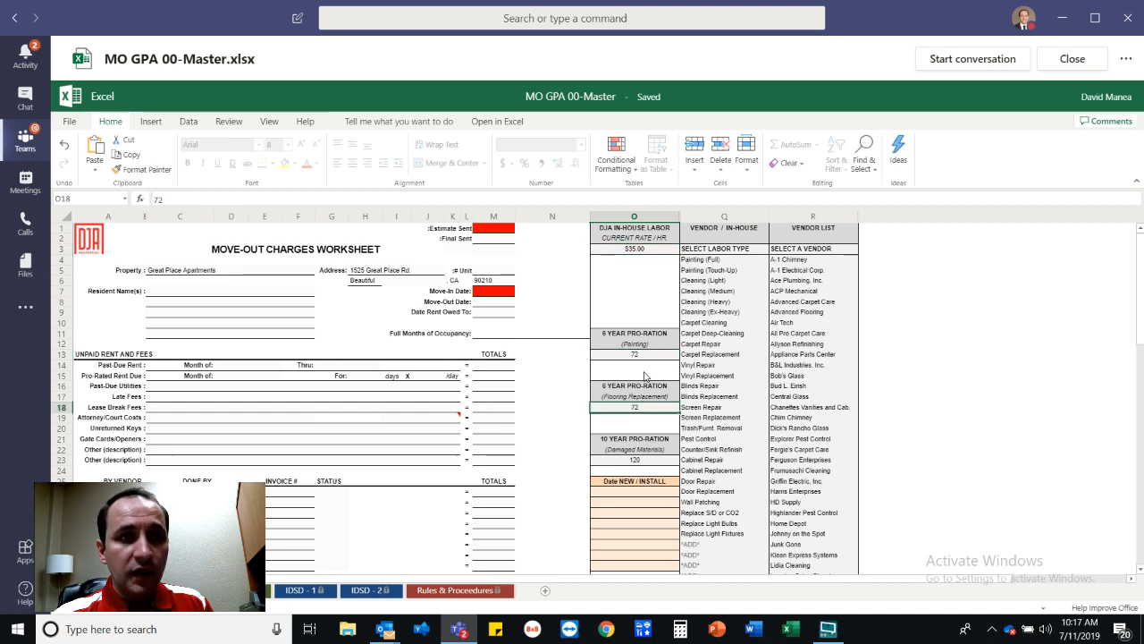
pyautogui.click(640, 252)
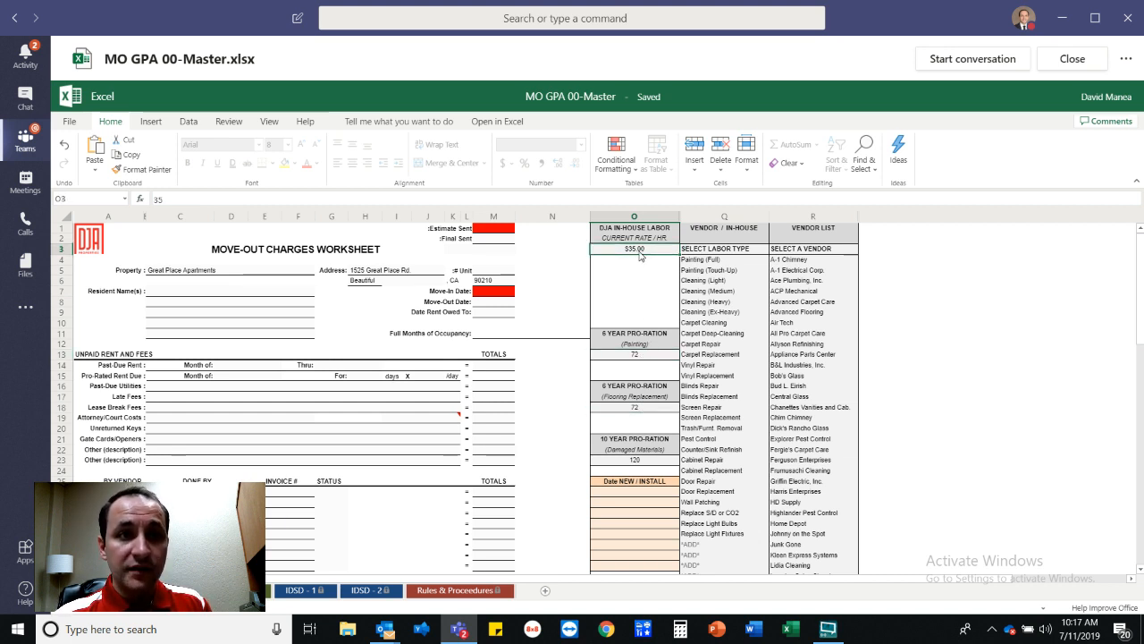
pyautogui.click(652, 357)
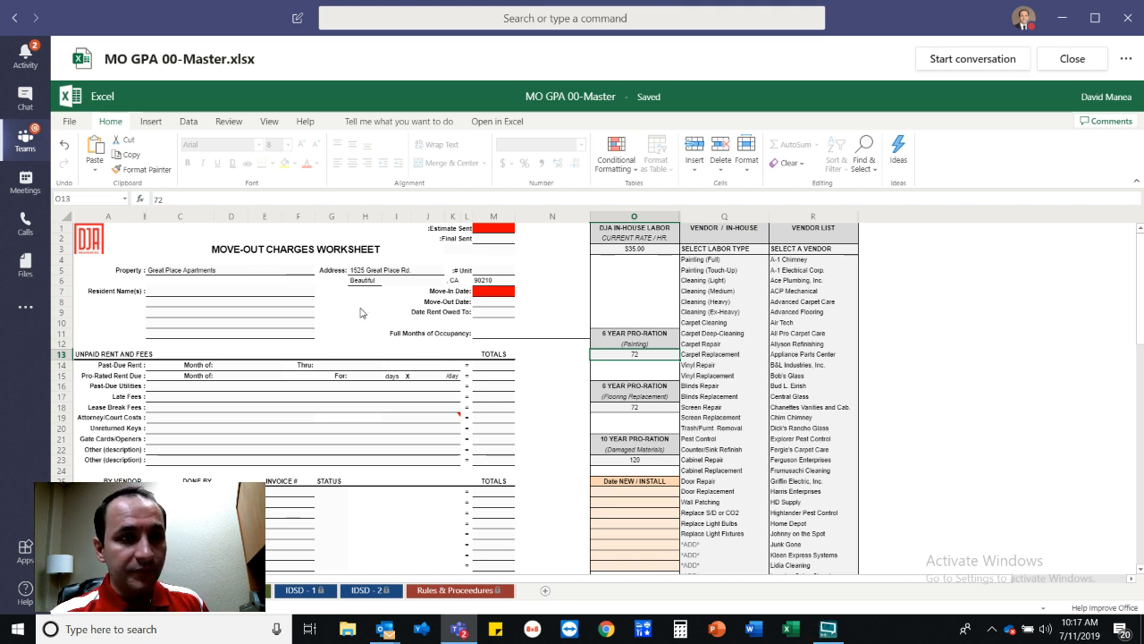
pyautogui.scroll(-3, 369, 315)
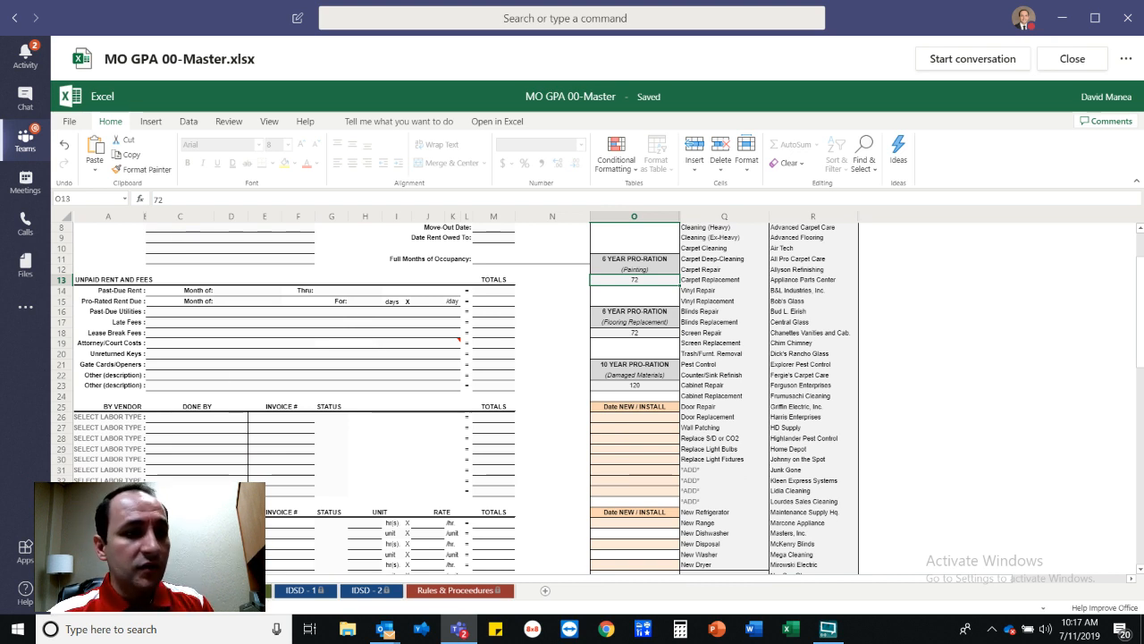
# Copy the property's street address from cell H5 of the Move-Out Charges Worksheet.
pyautogui.click(239, 590)
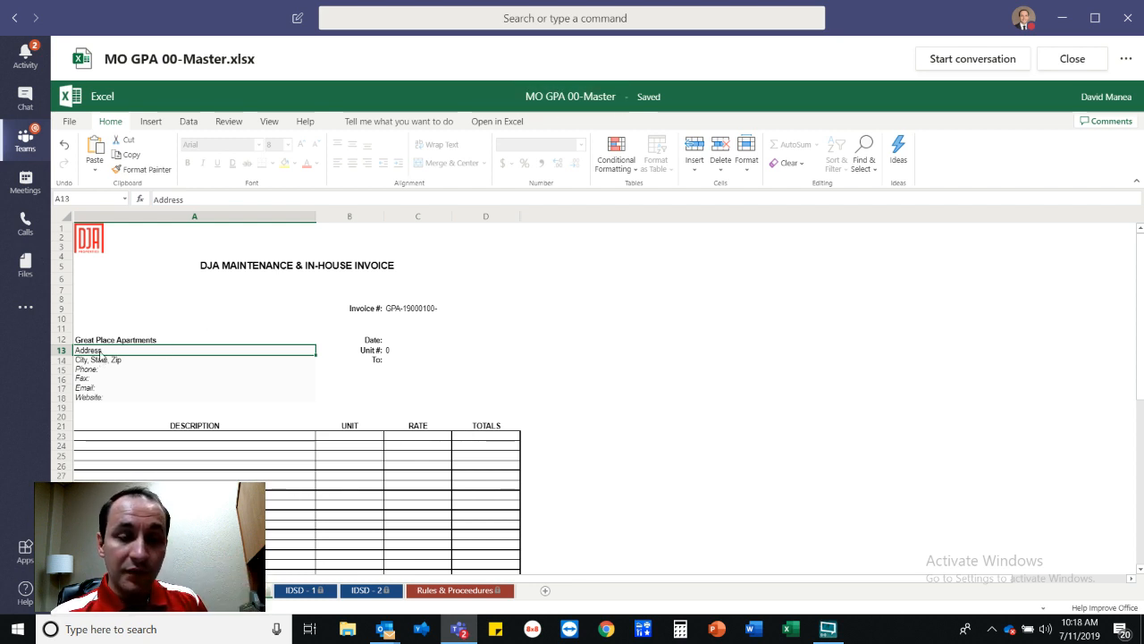
pyautogui.click(135, 590)
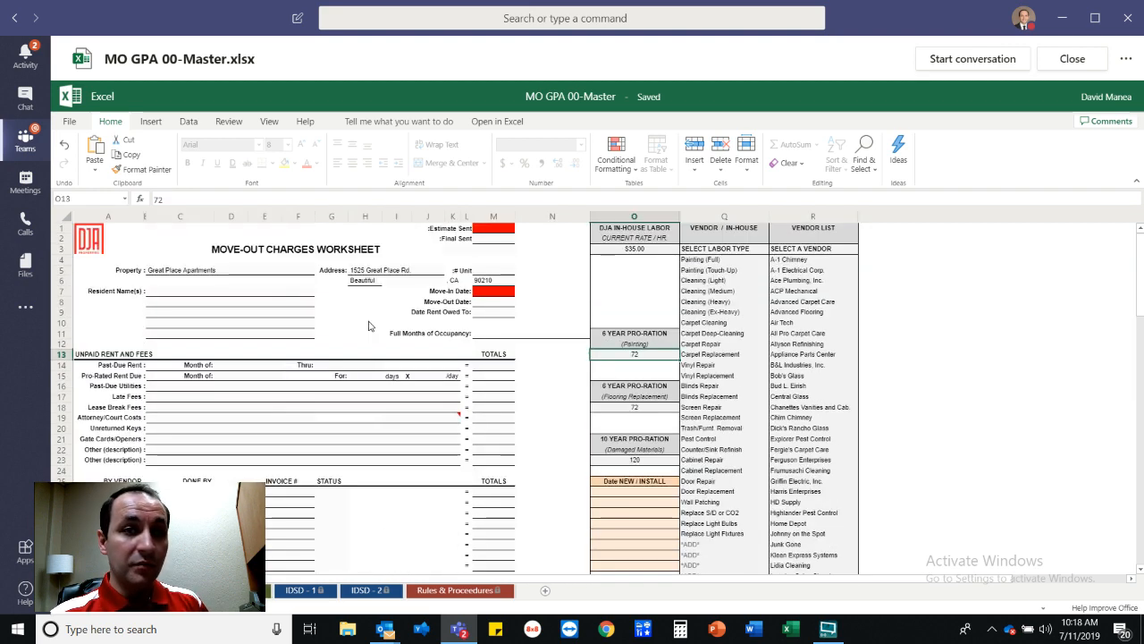
pyautogui.click(379, 272)
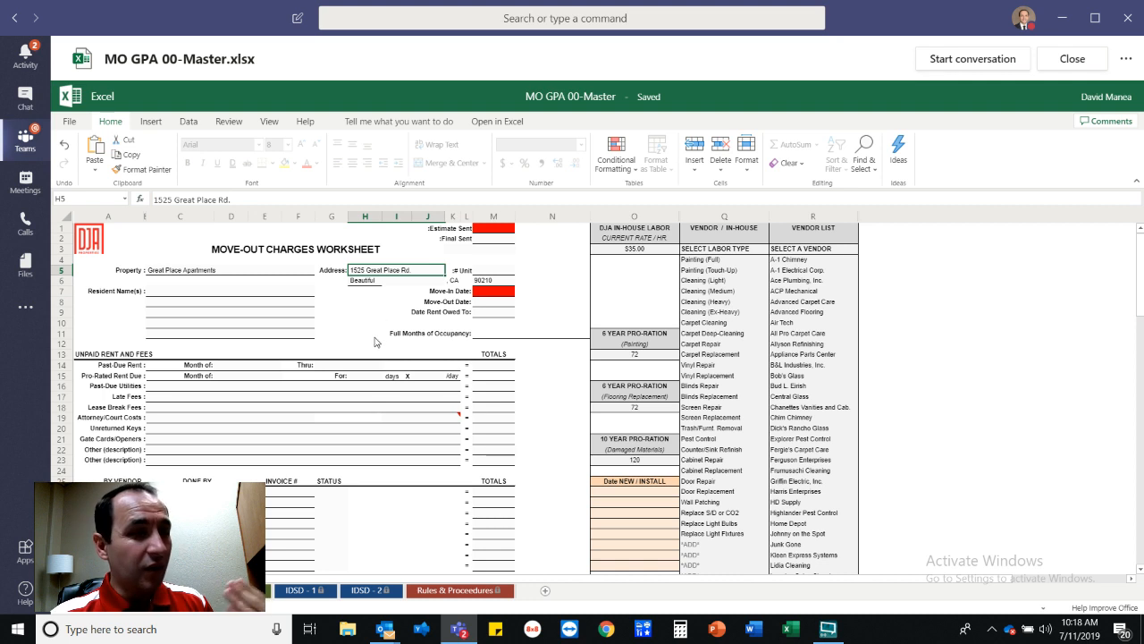
pyautogui.doubleClick(421, 272)
pyautogui.moveTo(421, 272); pyautogui.dragTo(349, 272)
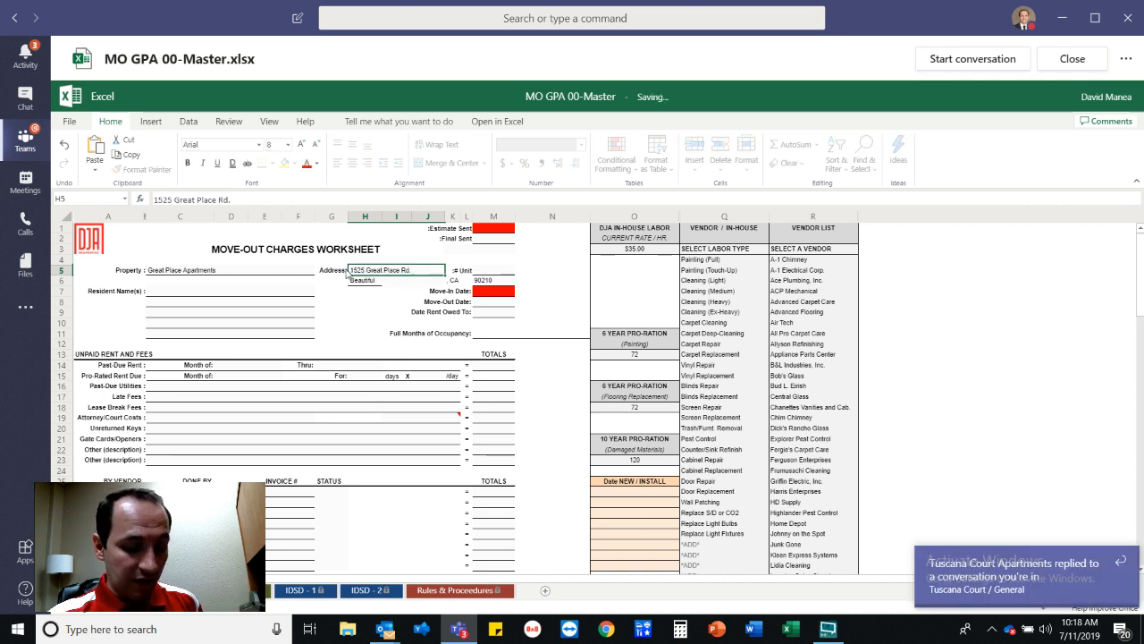
pyautogui.press('Escape')
pyautogui.hotkey('ctrl', 'c')
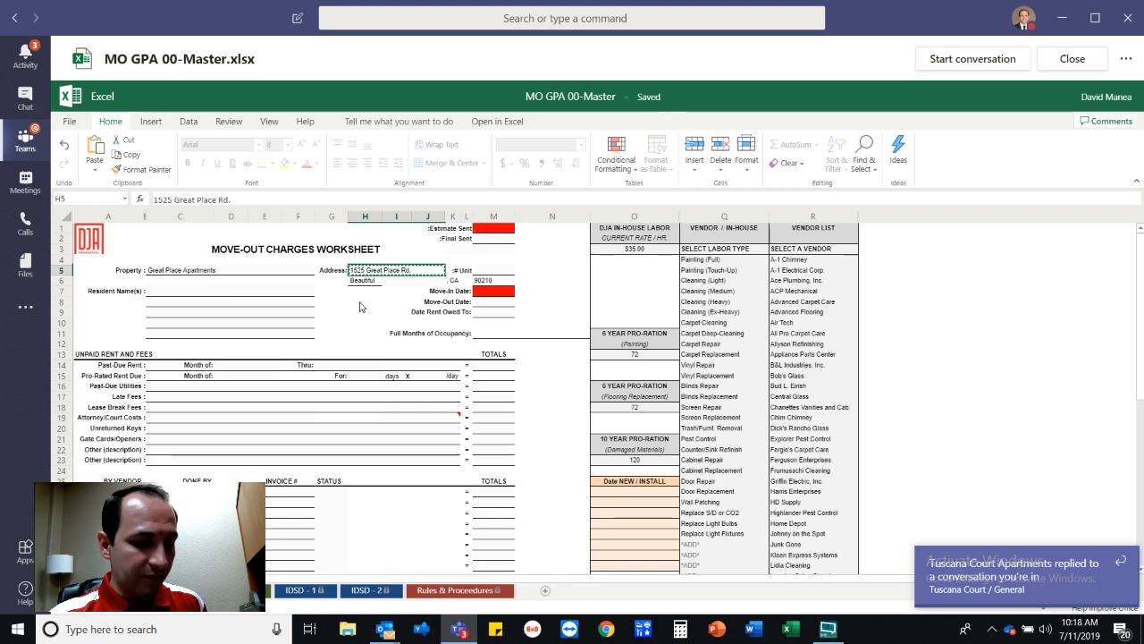
pyautogui.press('Escape')
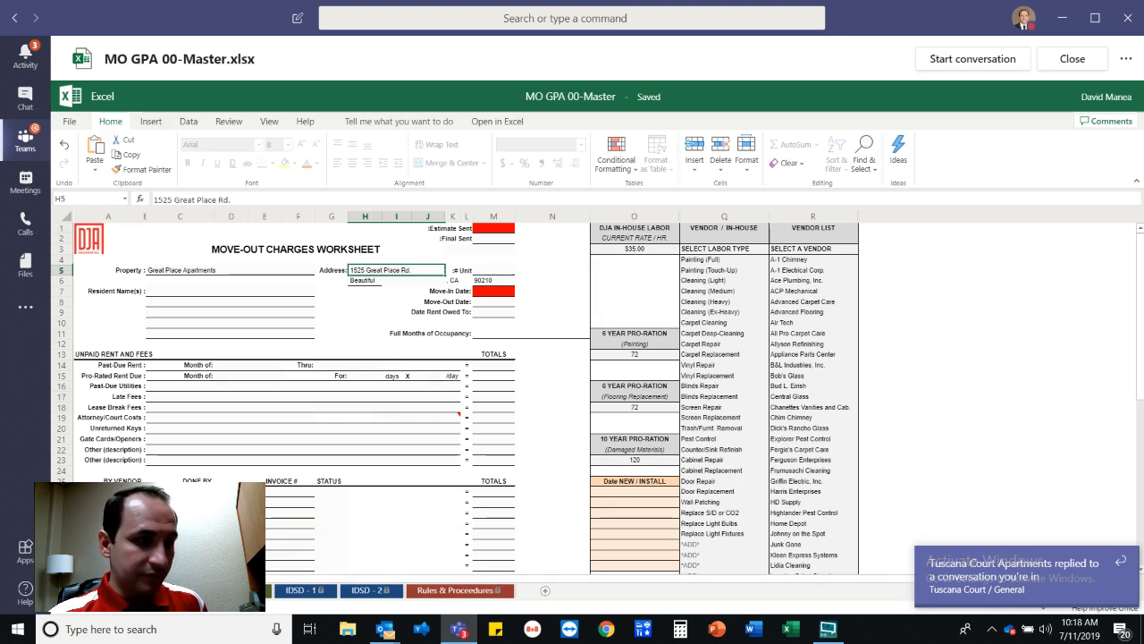
# Enter the street address and city/state/ZIP line in A13–A14 of the invoice sheet.
pyautogui.click(243, 591)
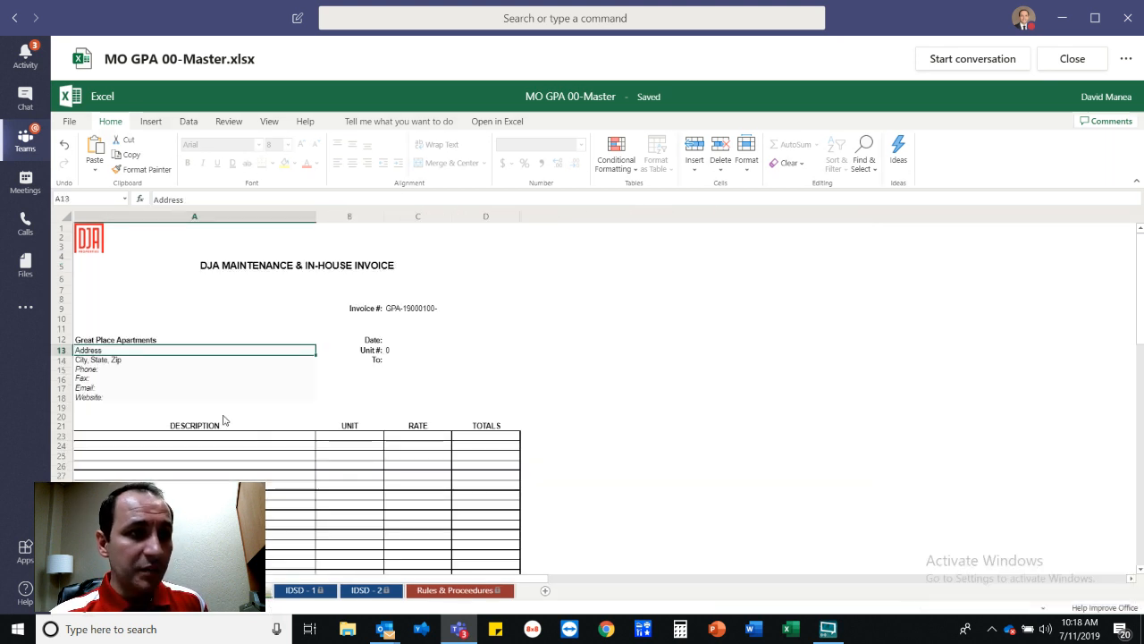
pyautogui.doubleClick(109, 351)
pyautogui.moveTo(109, 352); pyautogui.dragTo(73, 353)
pyautogui.press('BackSpace')
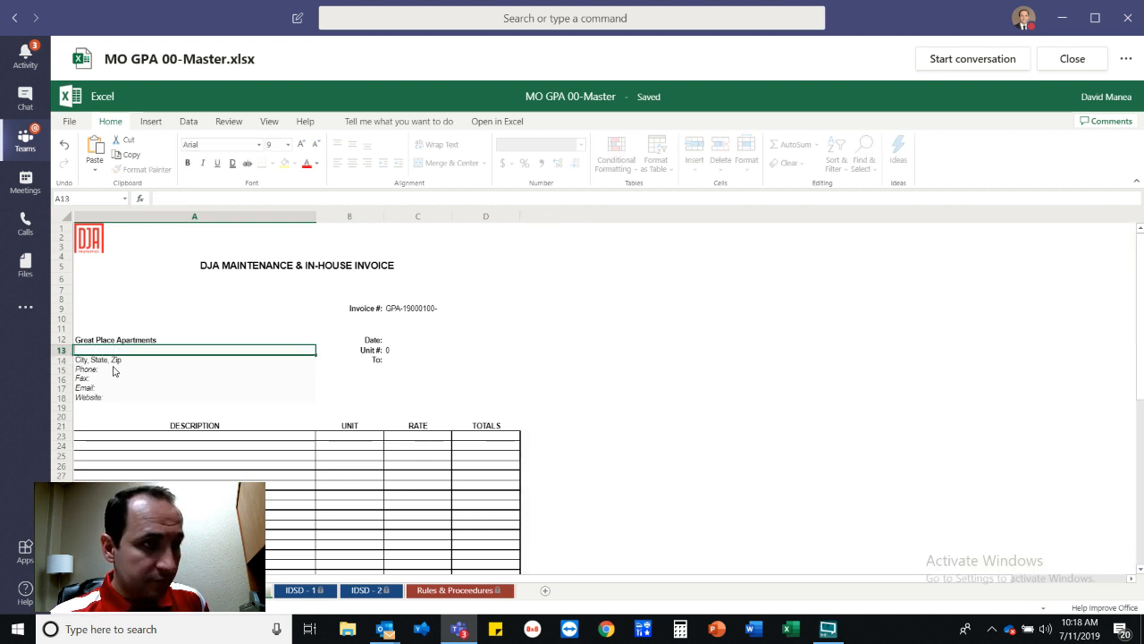
pyautogui.write('1525')
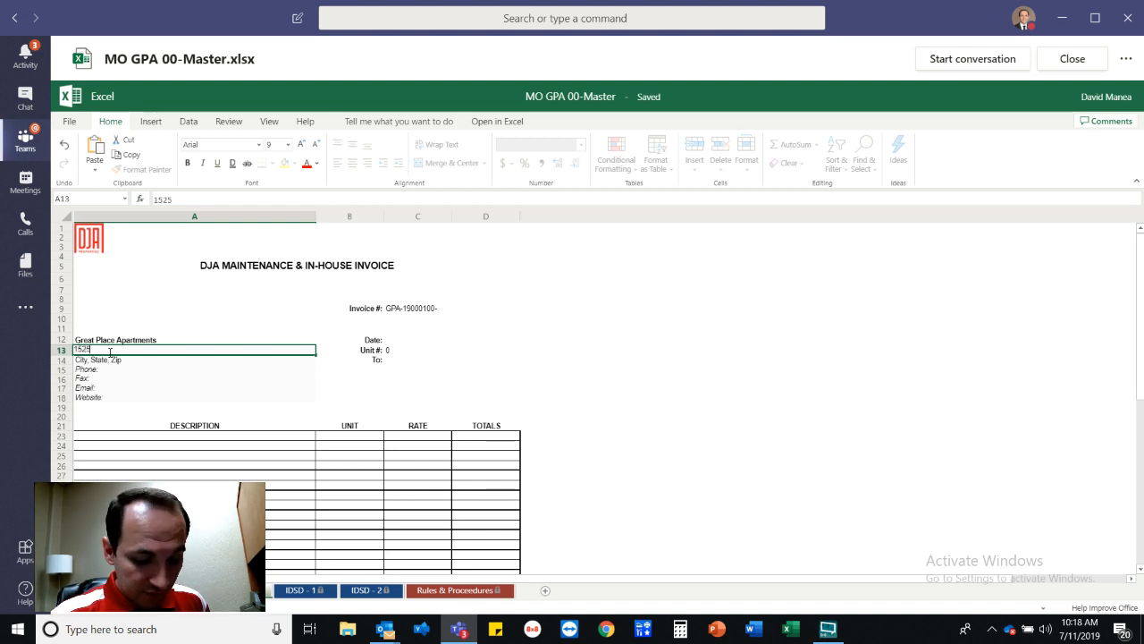
pyautogui.write(' Great Pla')
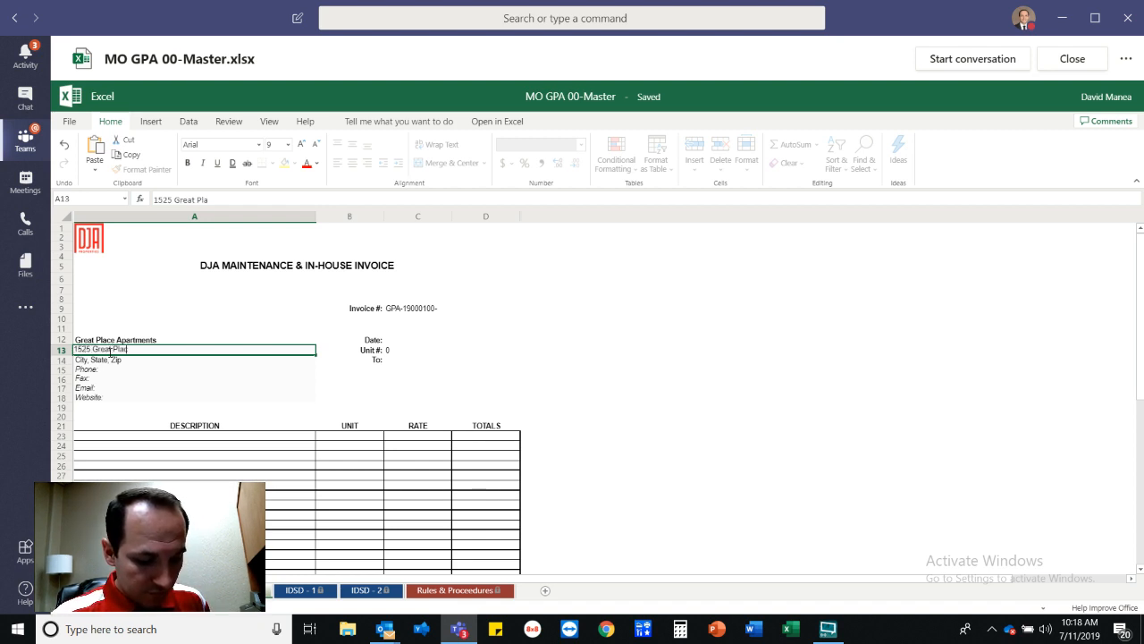
pyautogui.write('ce Rd.')
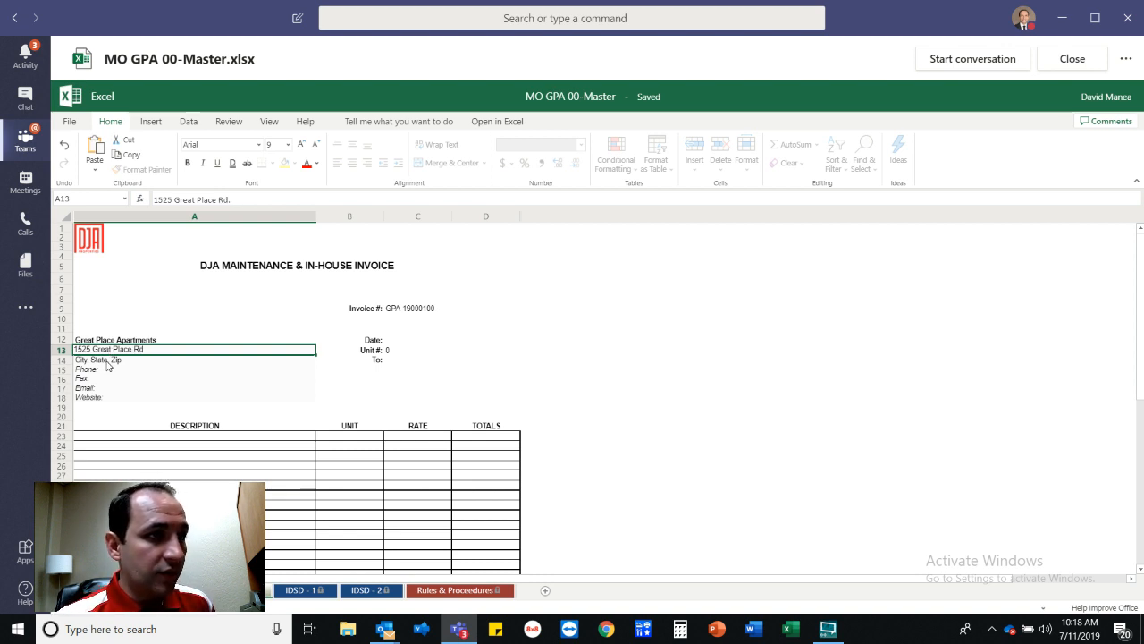
pyautogui.click(107, 363)
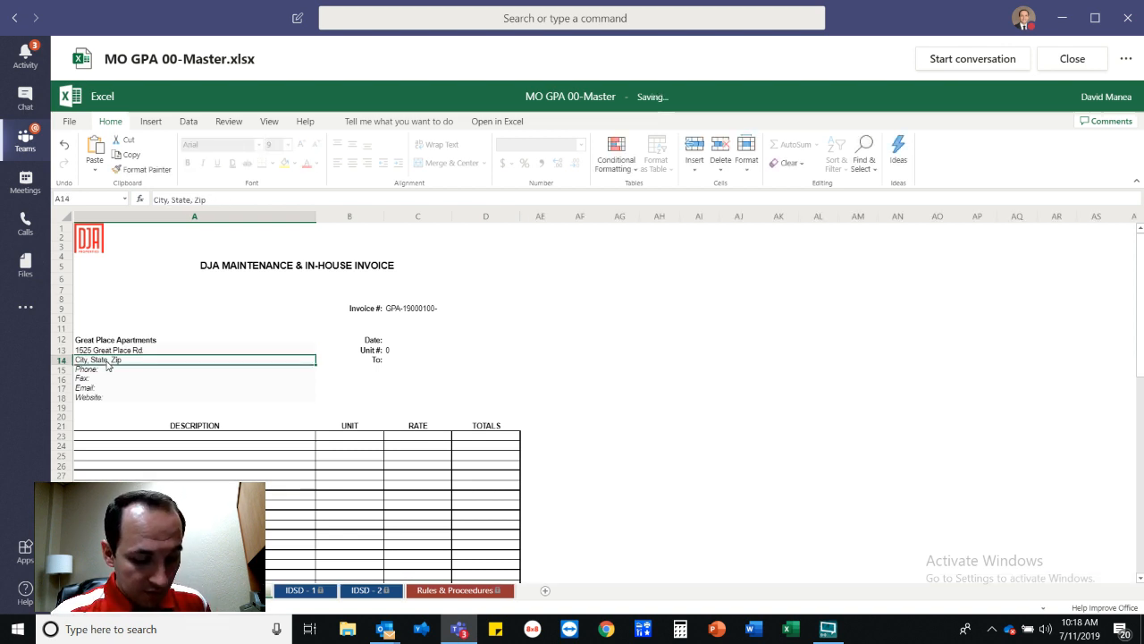
pyautogui.write('Beautiful')
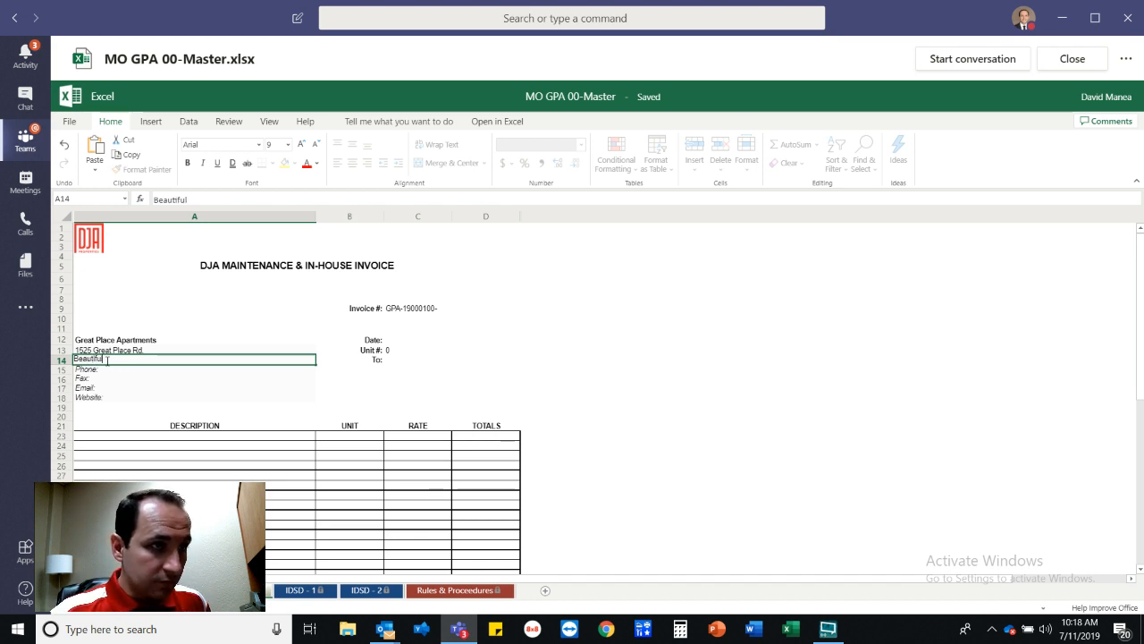
pyautogui.write(', CA 90210')
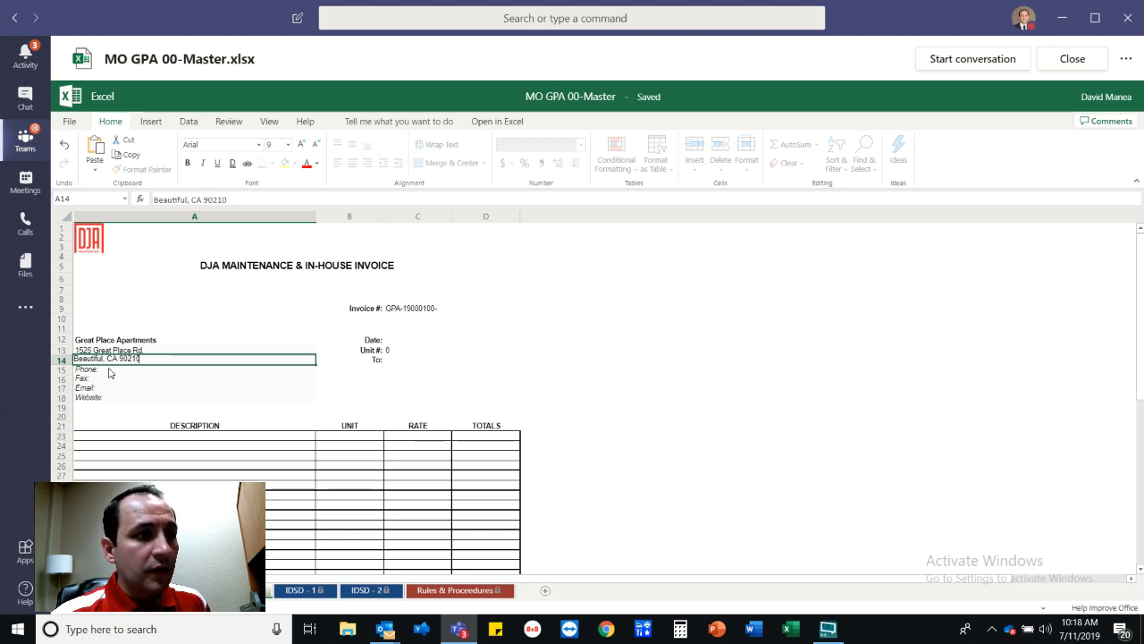
pyautogui.click(114, 372)
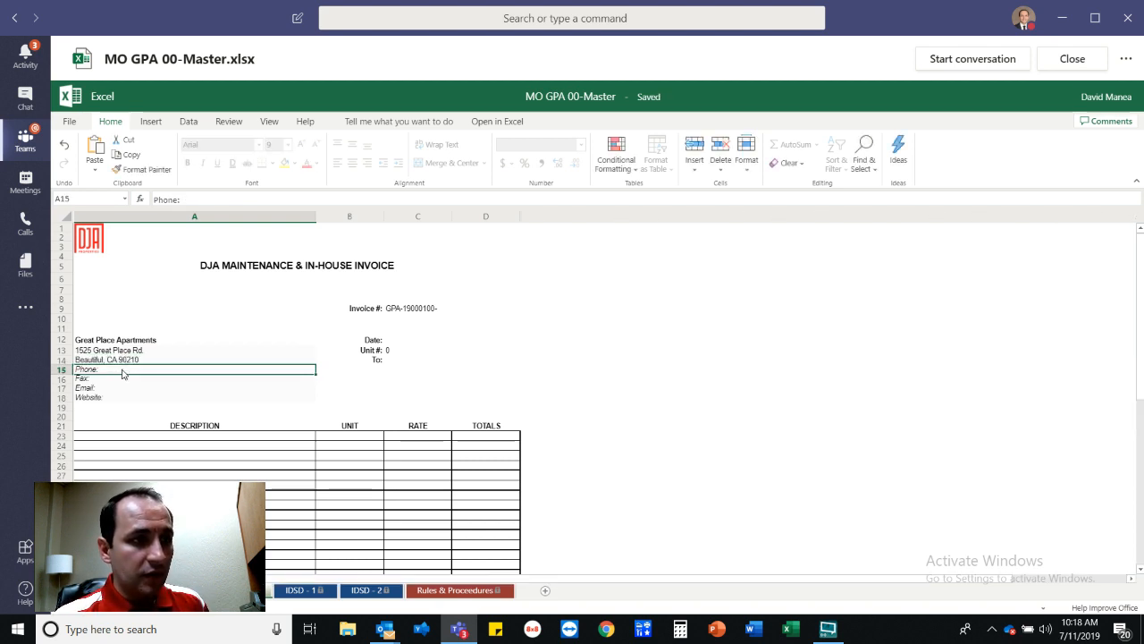
# Add the property's phone and fax numbers after the Phone: and Fax: labels, leaving Email unchanged.
pyautogui.doubleClick(132, 369)
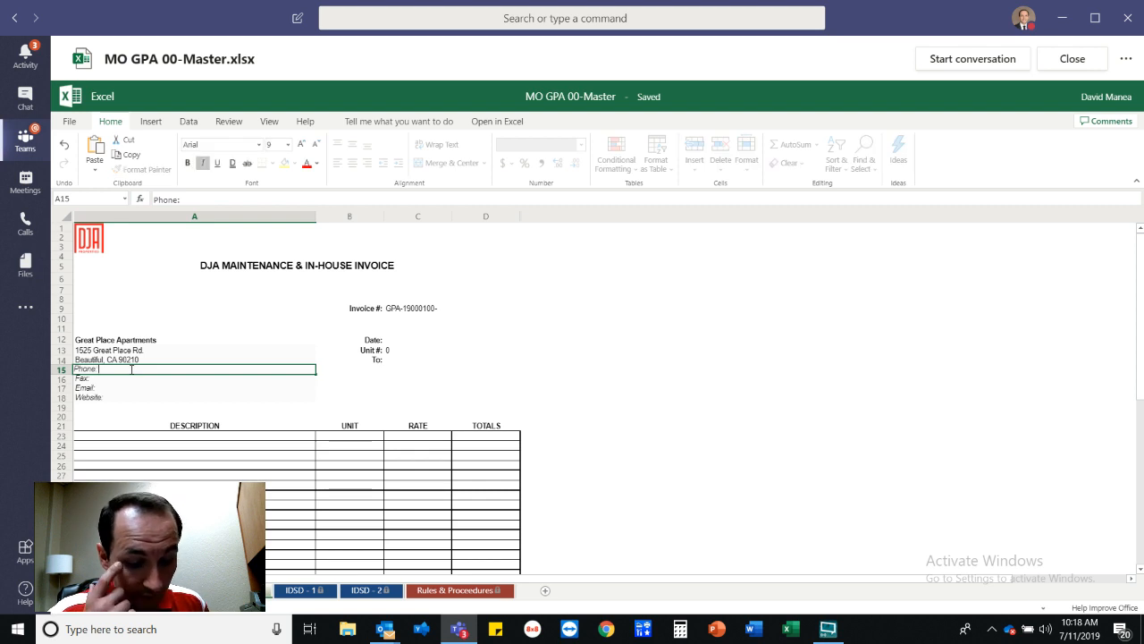
pyautogui.write('916-123-4567')
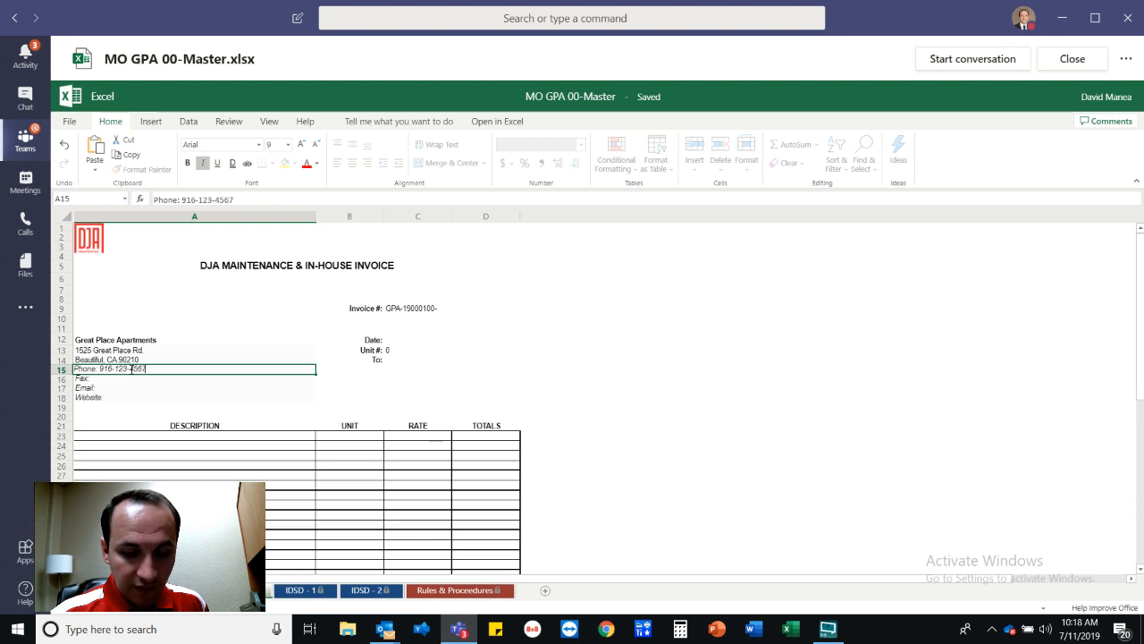
pyautogui.doubleClick(119, 380)
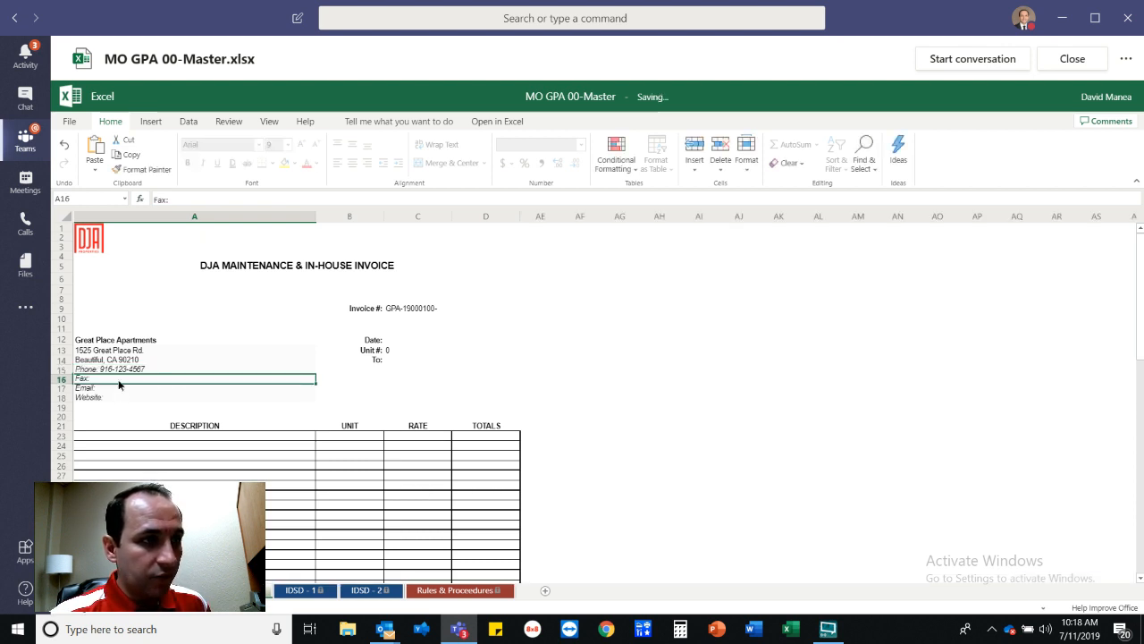
pyautogui.click(119, 380)
pyautogui.write('916-123-4568')
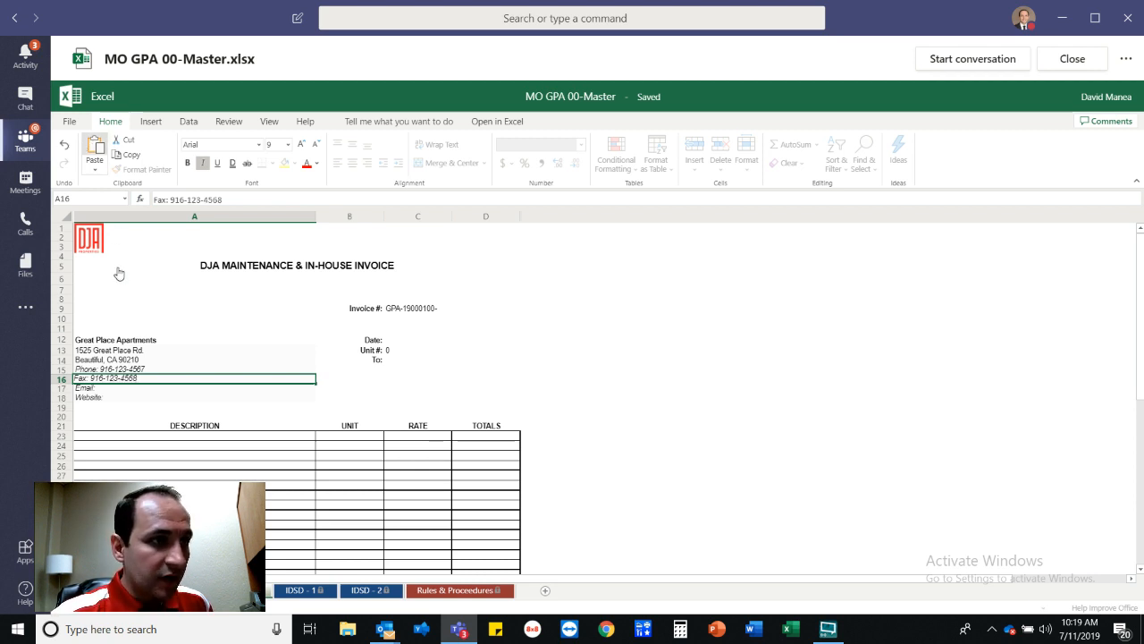
pyautogui.click(123, 388)
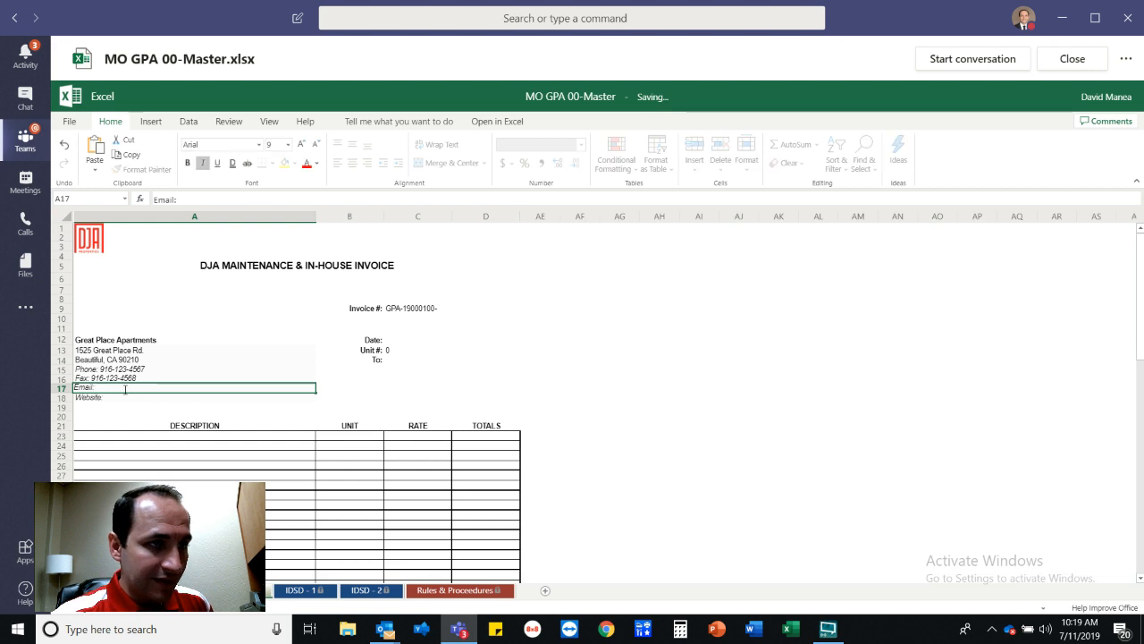
pyautogui.doubleClick(125, 390)
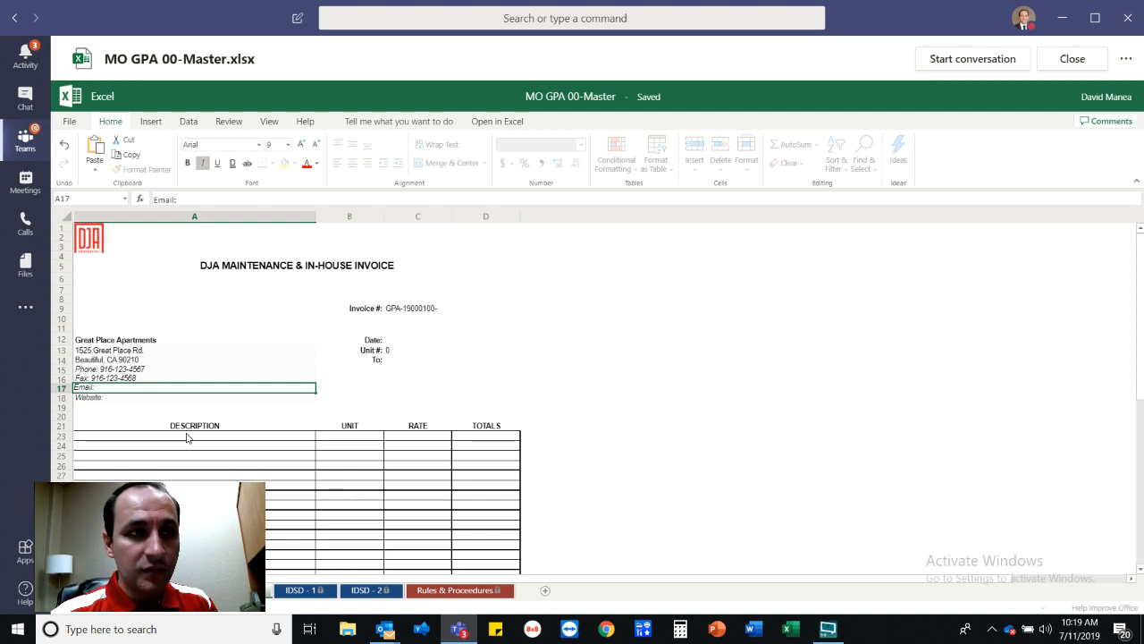
pyautogui.click(112, 398)
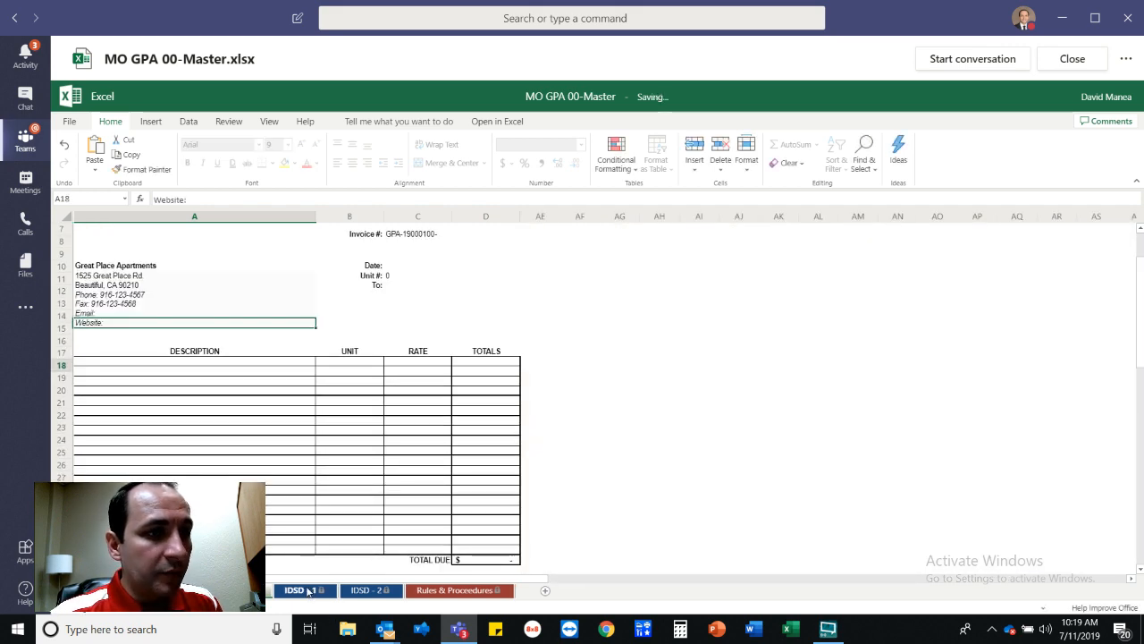
# Review the IDSD - 1 sheet and its linked rental office address in A35.
pyautogui.click(301, 590)
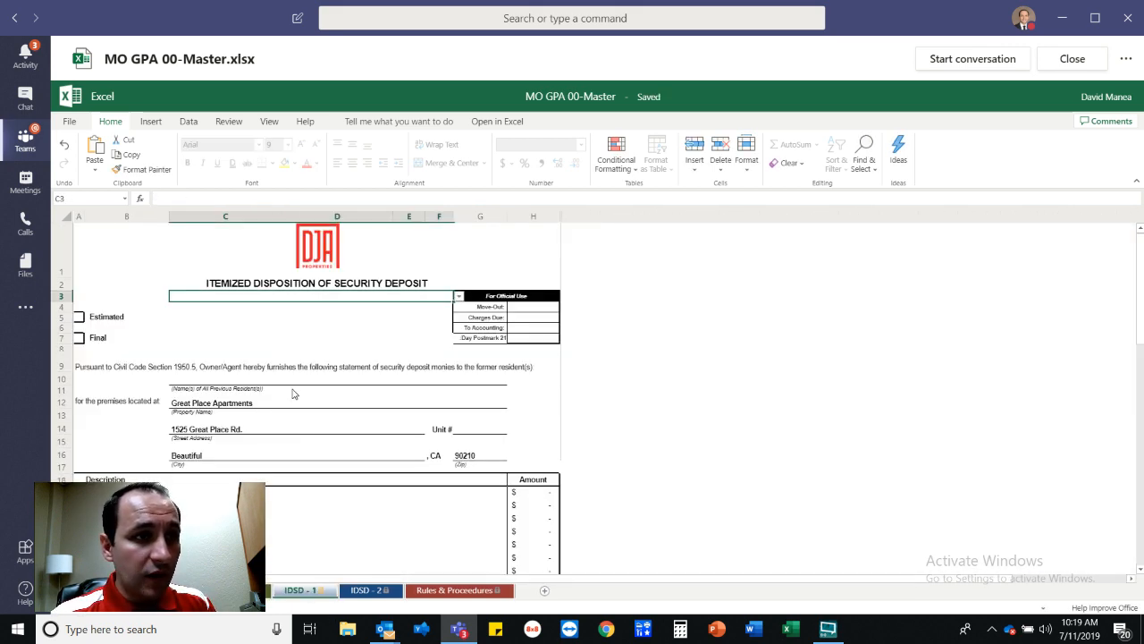
pyautogui.scroll(-3, 291, 388)
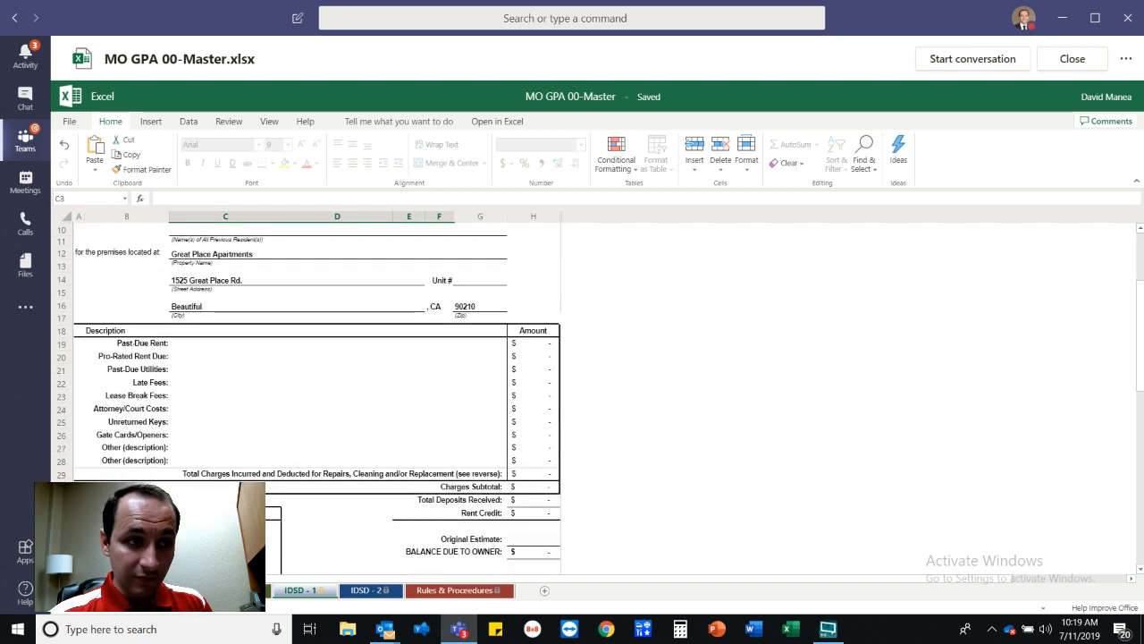
pyautogui.click(211, 553)
pyautogui.scroll(-5, 291, 394)
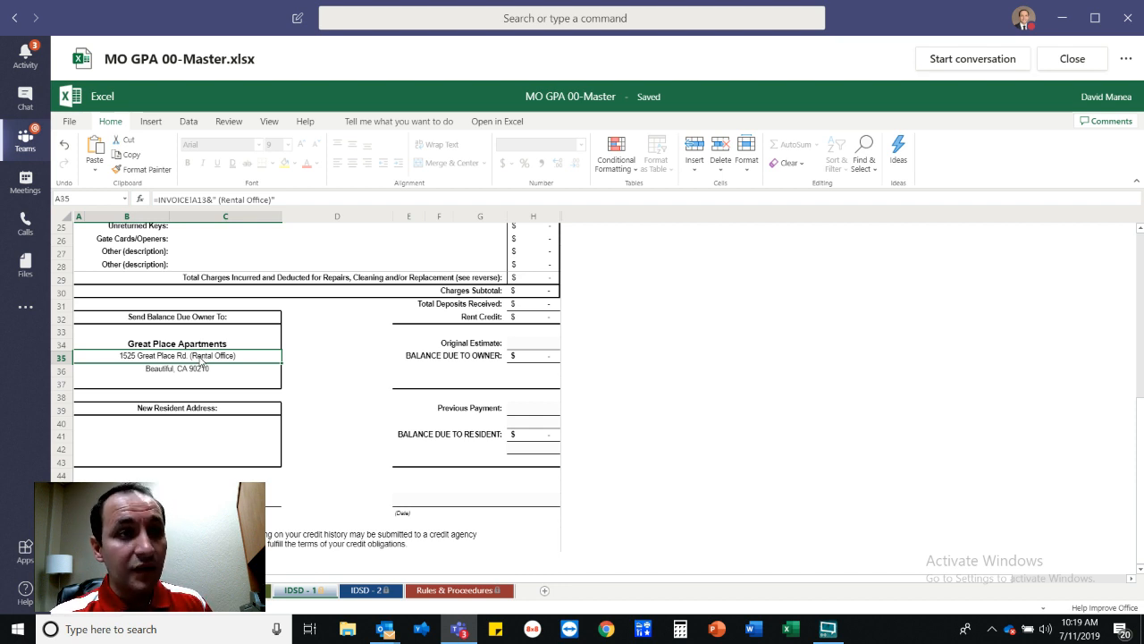
pyautogui.scroll(4, 449, 388)
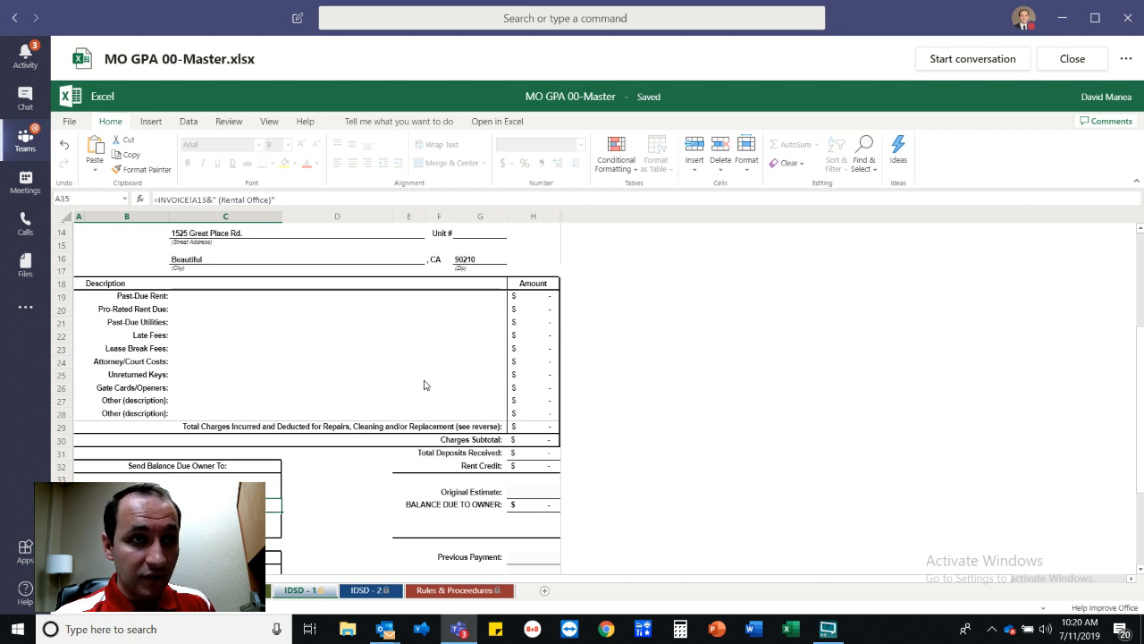
pyautogui.scroll(-2, 421, 386)
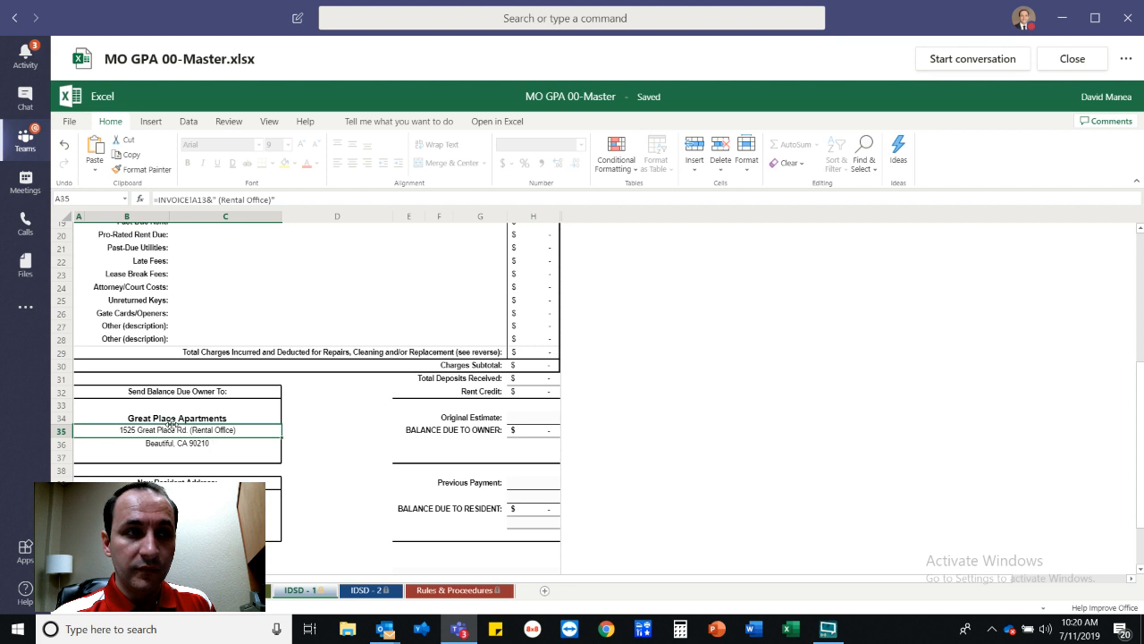
# Look through the IDSD - 2 sheet, then show the Rules & Procedures sheet.
pyautogui.click(365, 590)
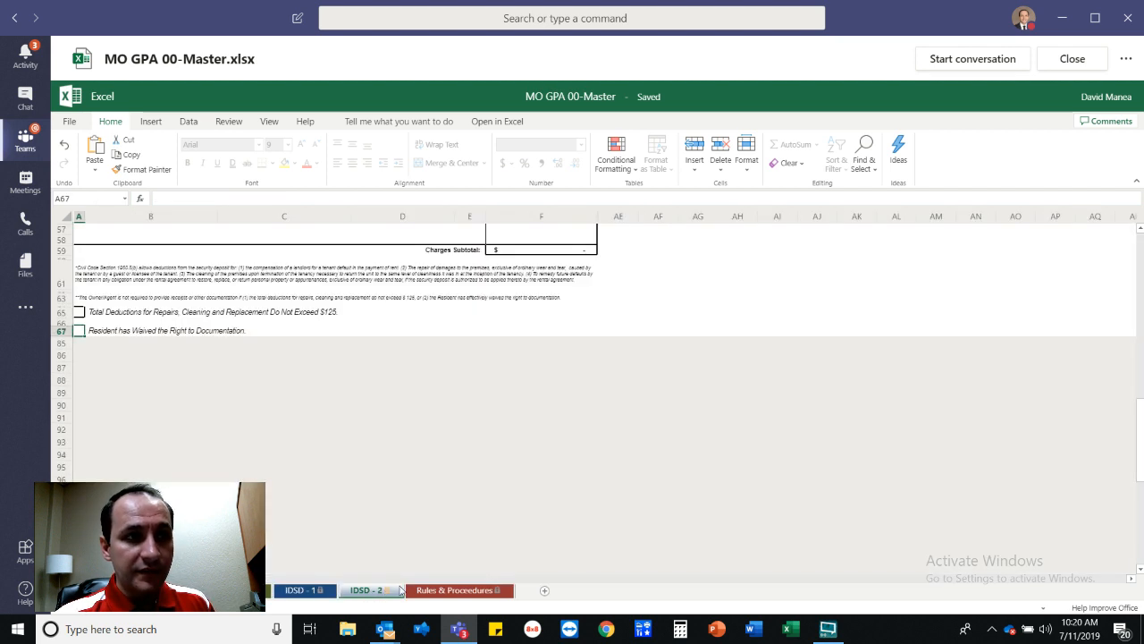
pyautogui.scroll(7, 329, 488)
pyautogui.scroll(10, 432, 596)
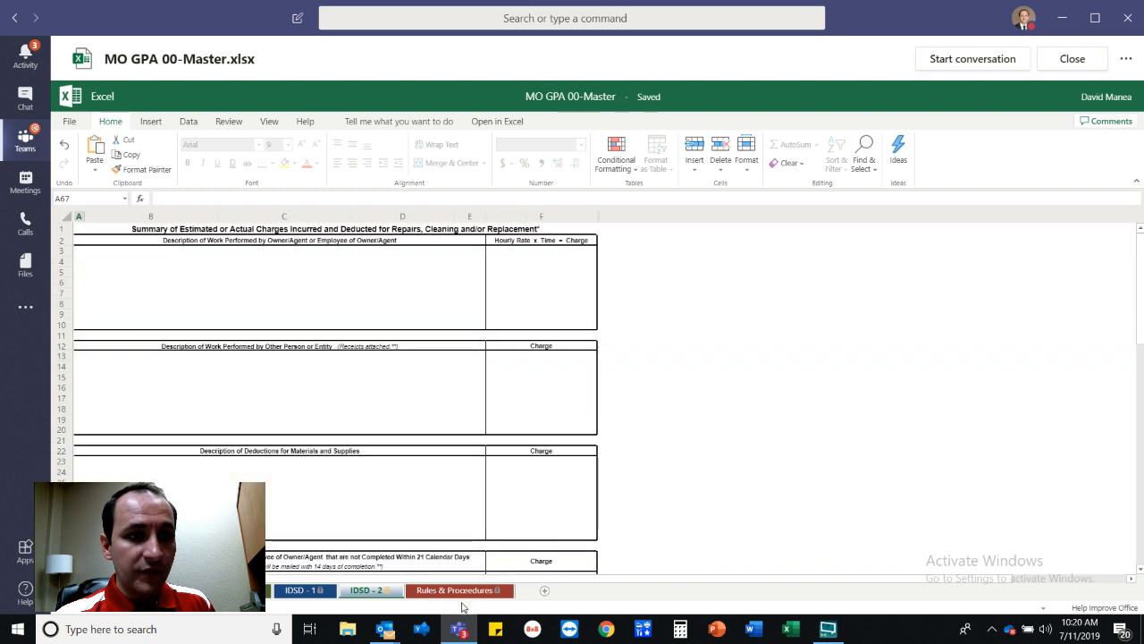
pyautogui.click(451, 590)
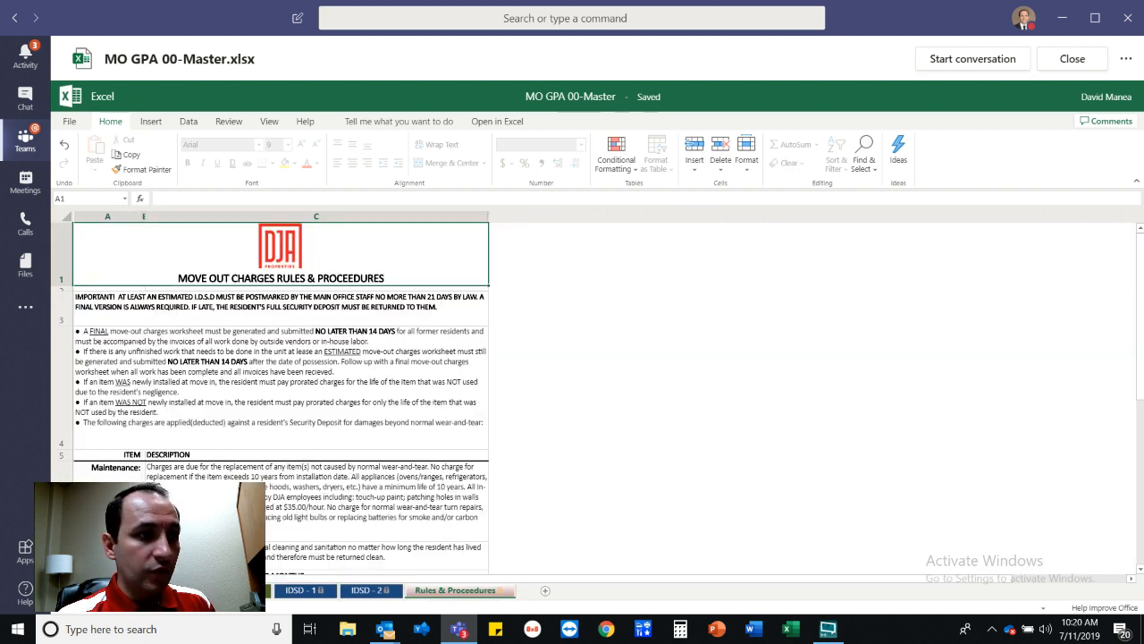
# Return to the Move-Out Charges Worksheet sheet with the Great Place Apartments header.
pyautogui.click(161, 591)
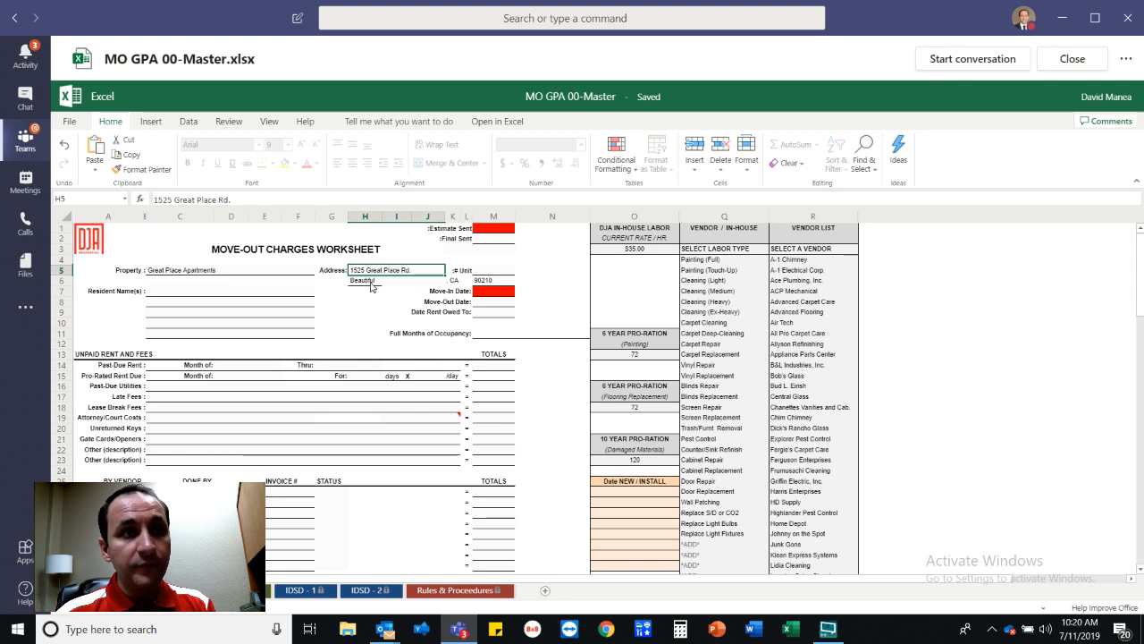
# Close the master workbook and reopen MO GPA 00-Master.xlsx in the viewer.
pyautogui.click(74, 126)
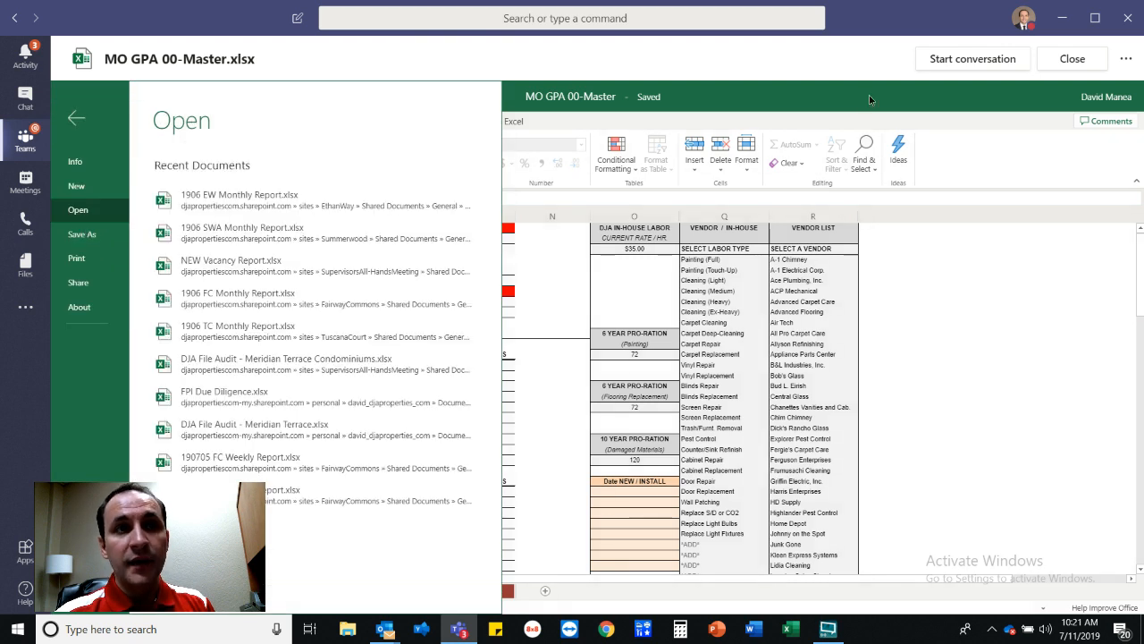
pyautogui.click(1063, 65)
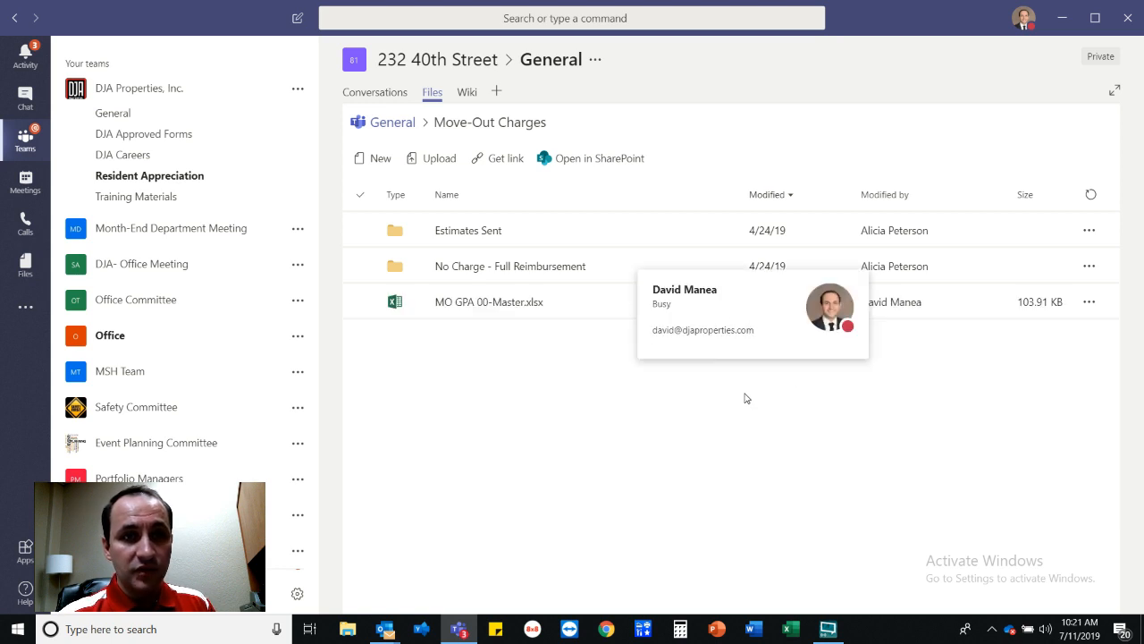
pyautogui.click(447, 313)
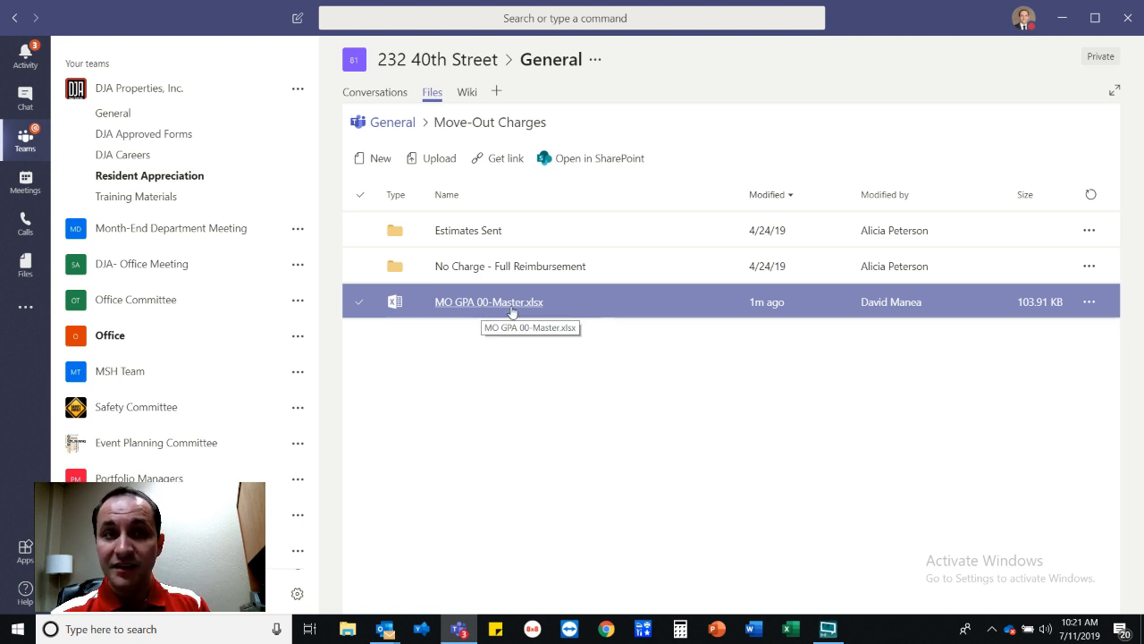
pyautogui.click(541, 404)
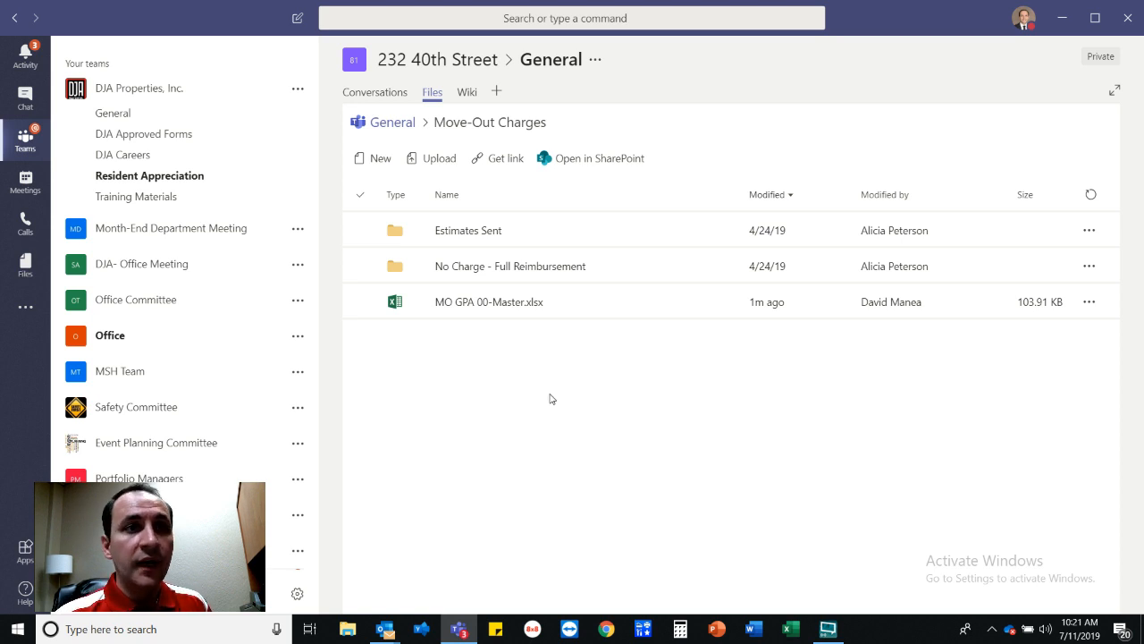
pyautogui.click(478, 308)
pyautogui.click(491, 304)
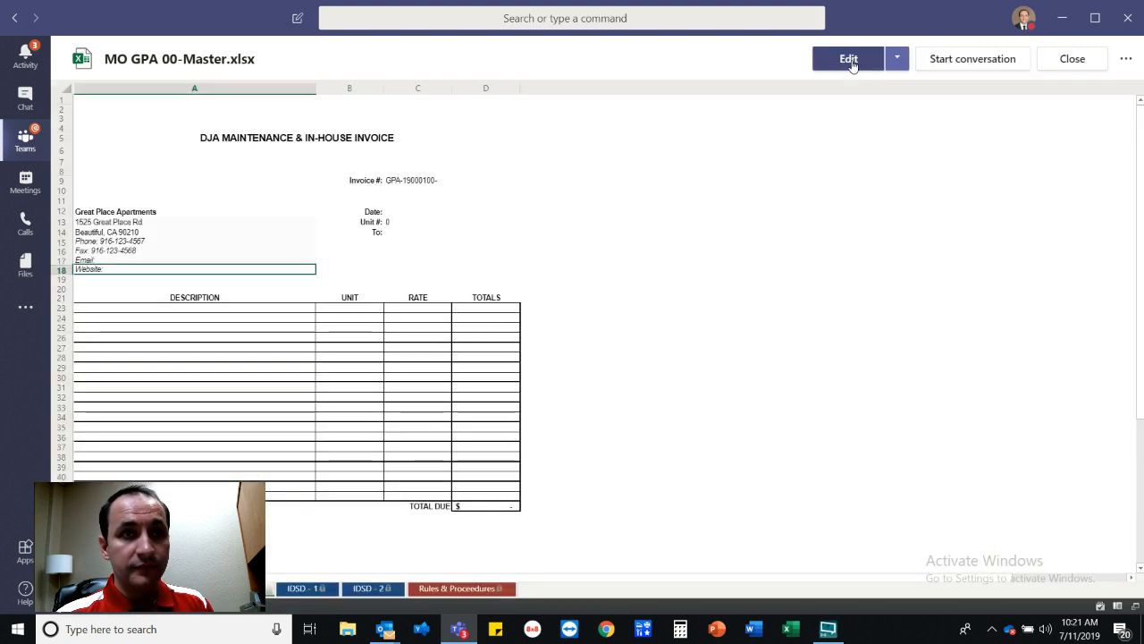
# Open MO GPA 00-Master.xlsx for editing in Excel.
pyautogui.click(850, 61)
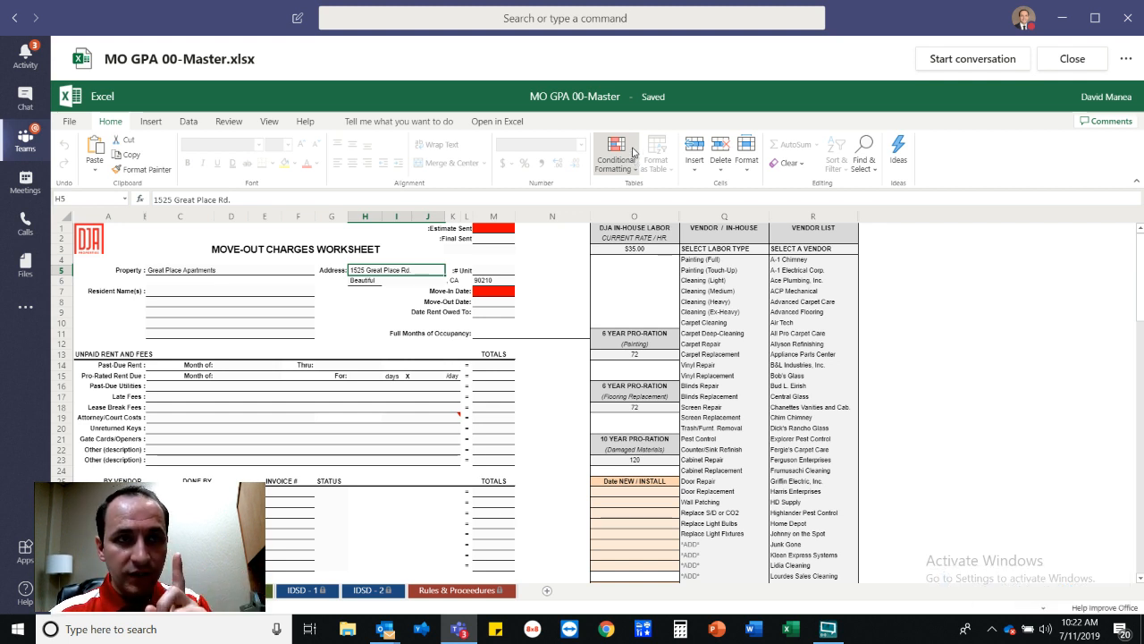
# Start saving an online copy and change 00 in the file name to 15.
pyautogui.click(77, 126)
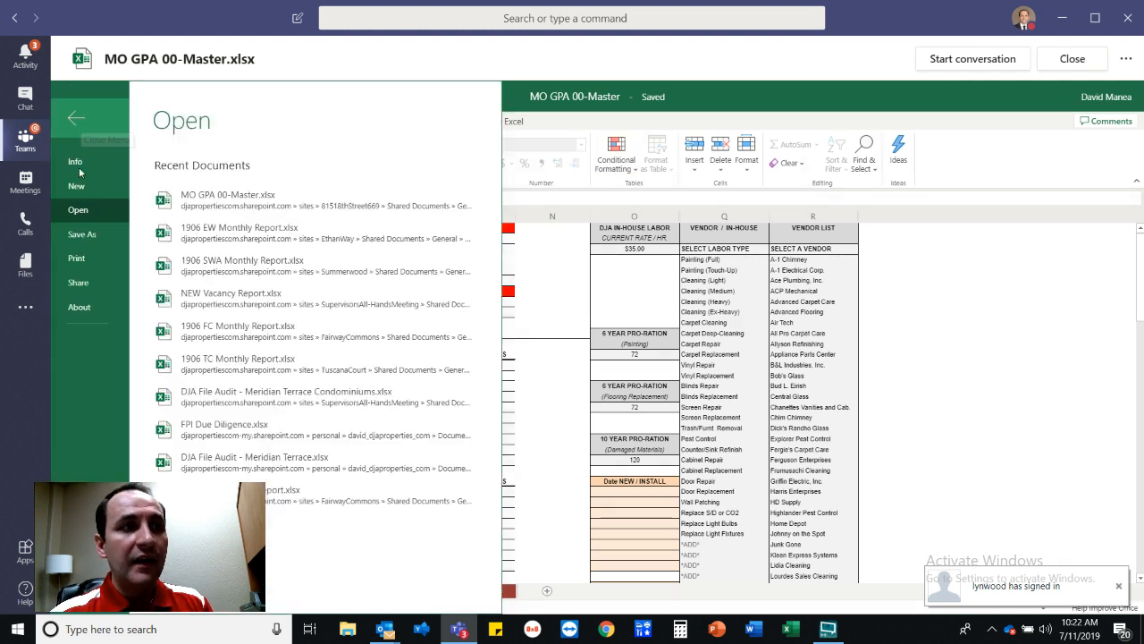
pyautogui.click(89, 237)
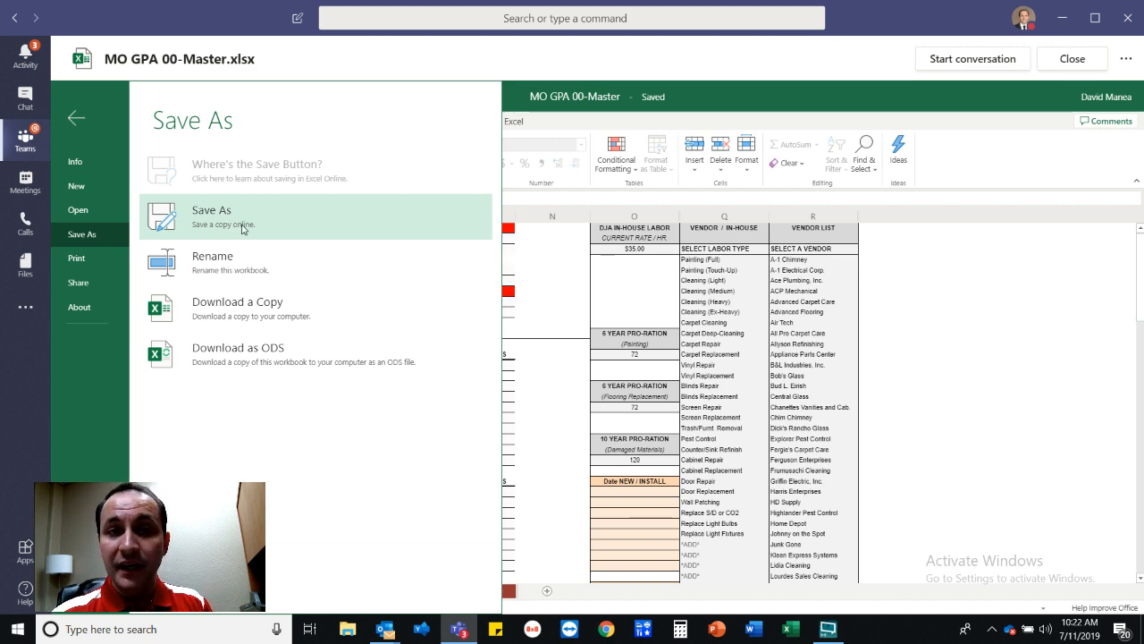
pyautogui.click(216, 223)
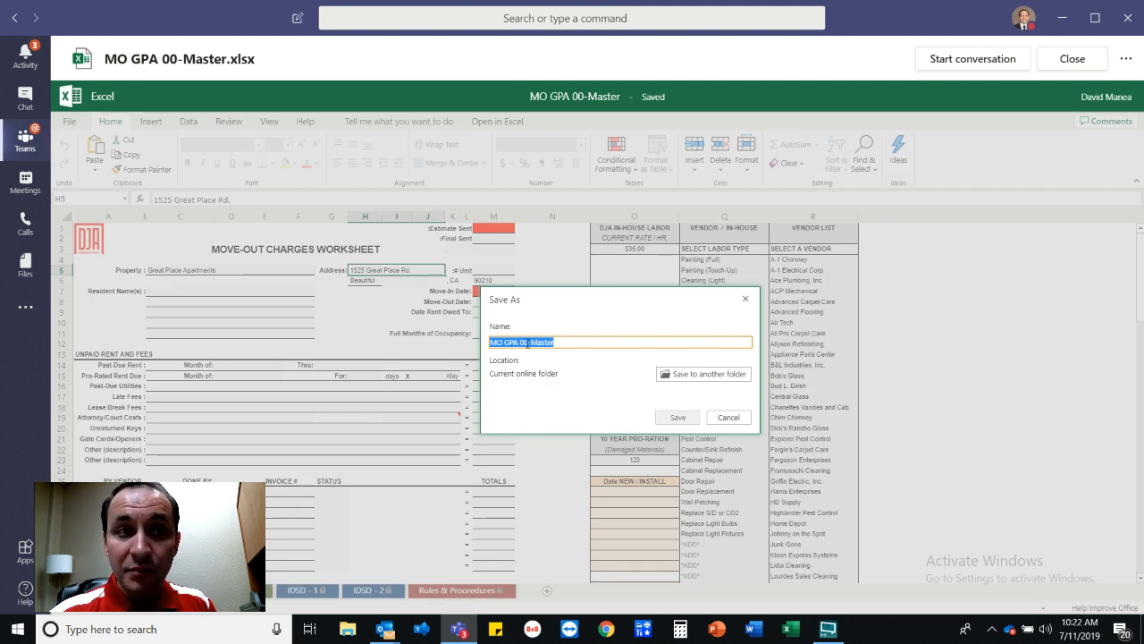
pyautogui.doubleClick(525, 343)
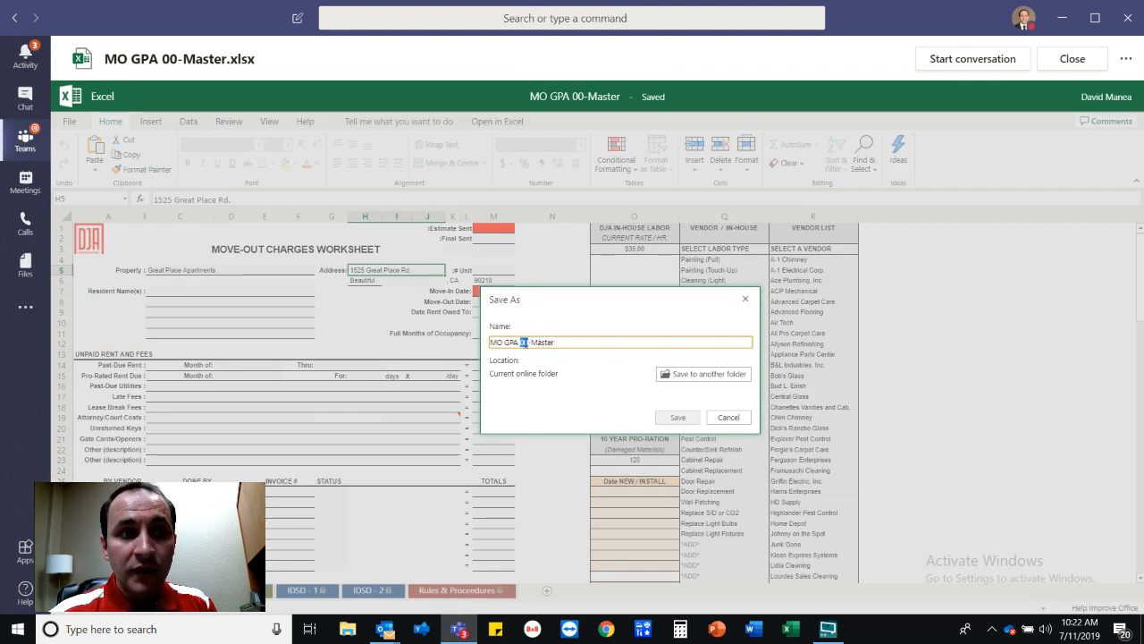
pyautogui.write('15')
# Replace Master with the resident's surname and remove stray digits from the name.
pyautogui.doubleClick(545, 342)
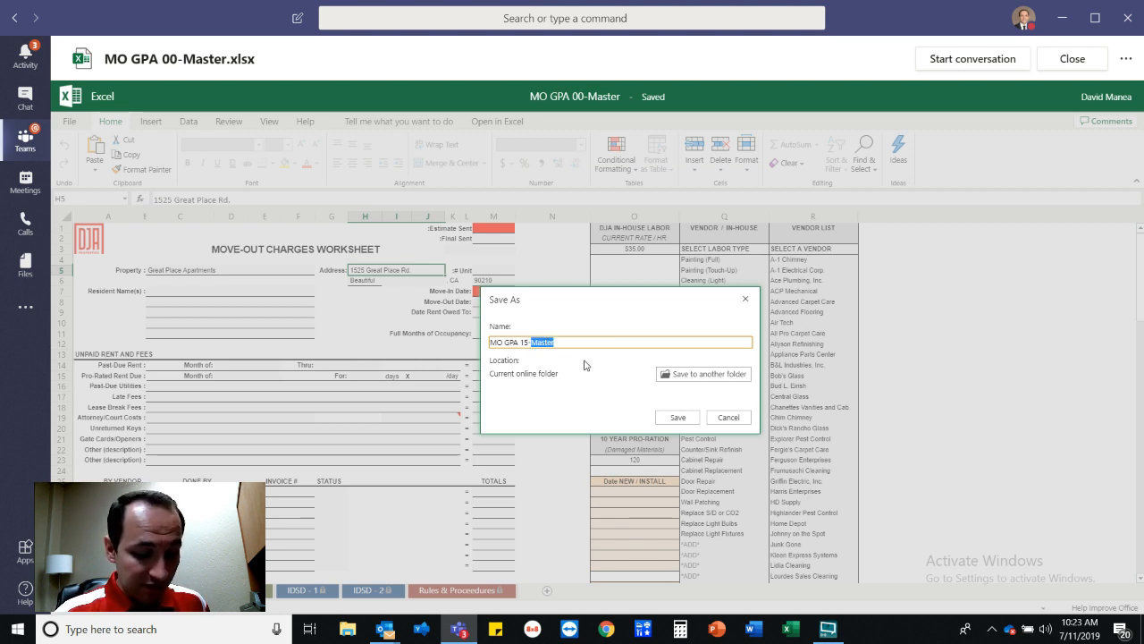
pyautogui.write('Smith')
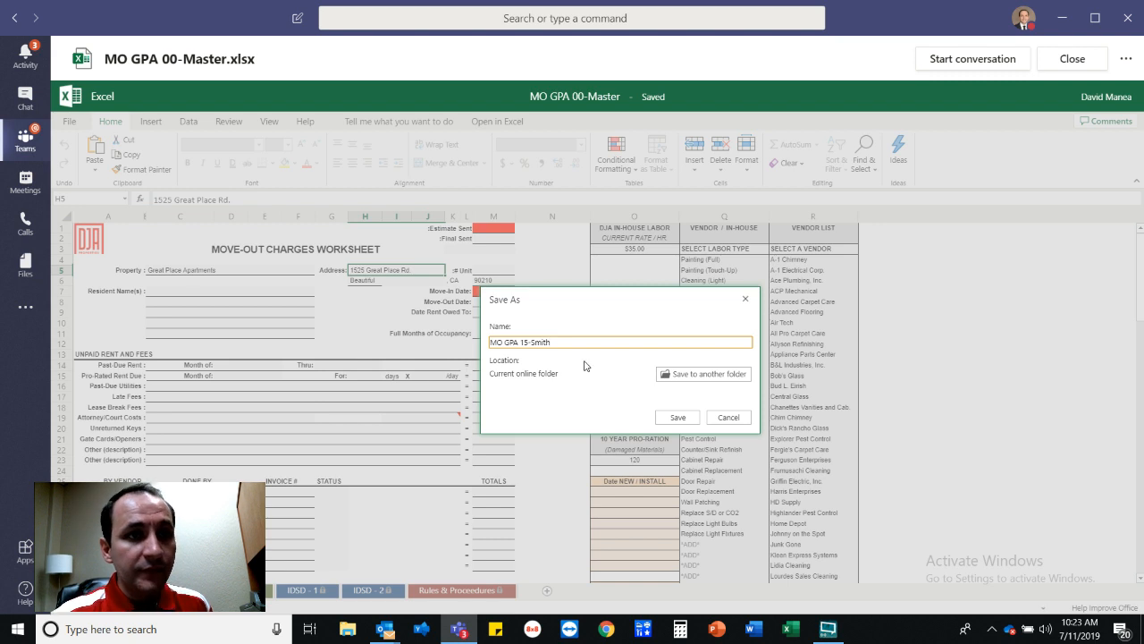
pyautogui.click(523, 342)
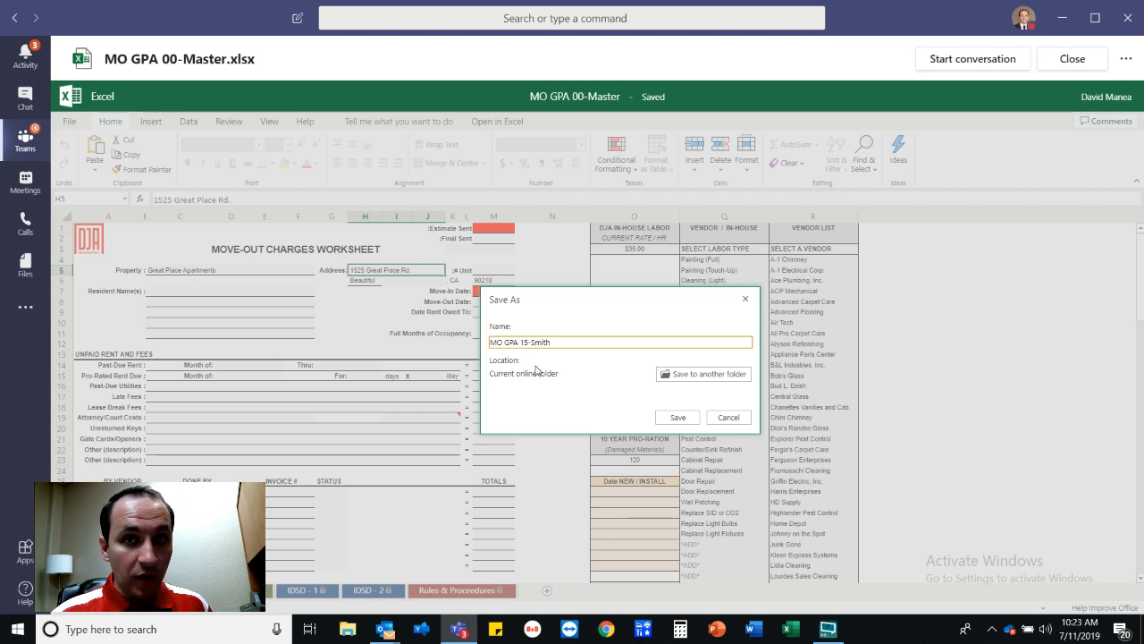
pyautogui.write('15')
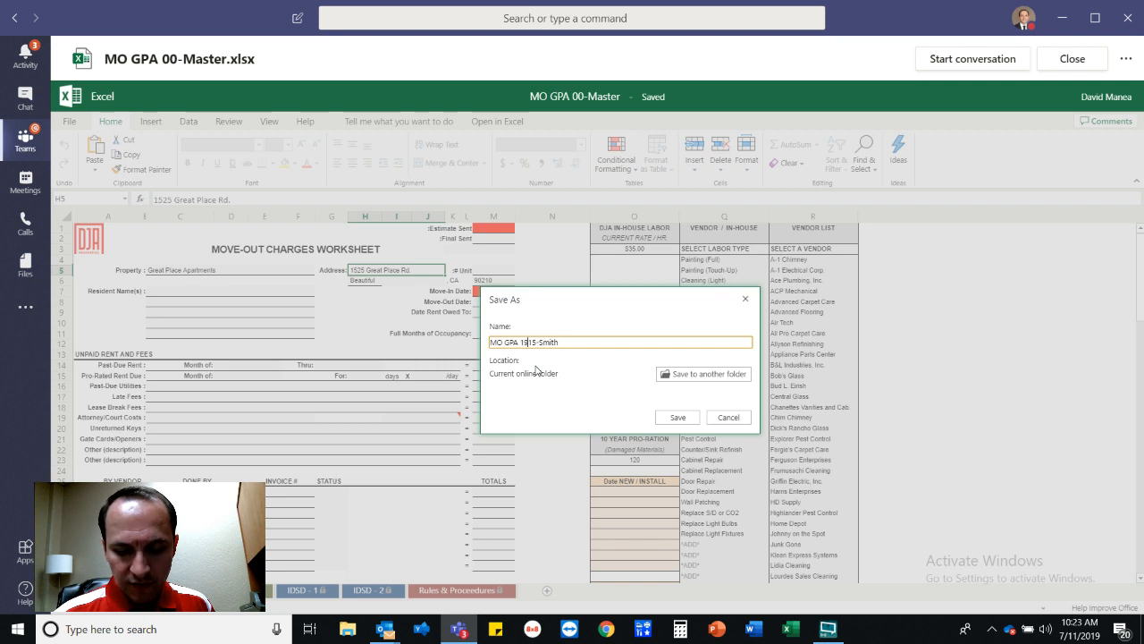
pyautogui.press('BackSpace')
pyautogui.write('902')
pyautogui.write('1')
pyautogui.press('BackSpace')
pyautogui.press('BackSpace')
pyautogui.press('BackSpace')
pyautogui.press('BackSpace')
pyautogui.write('5419-')
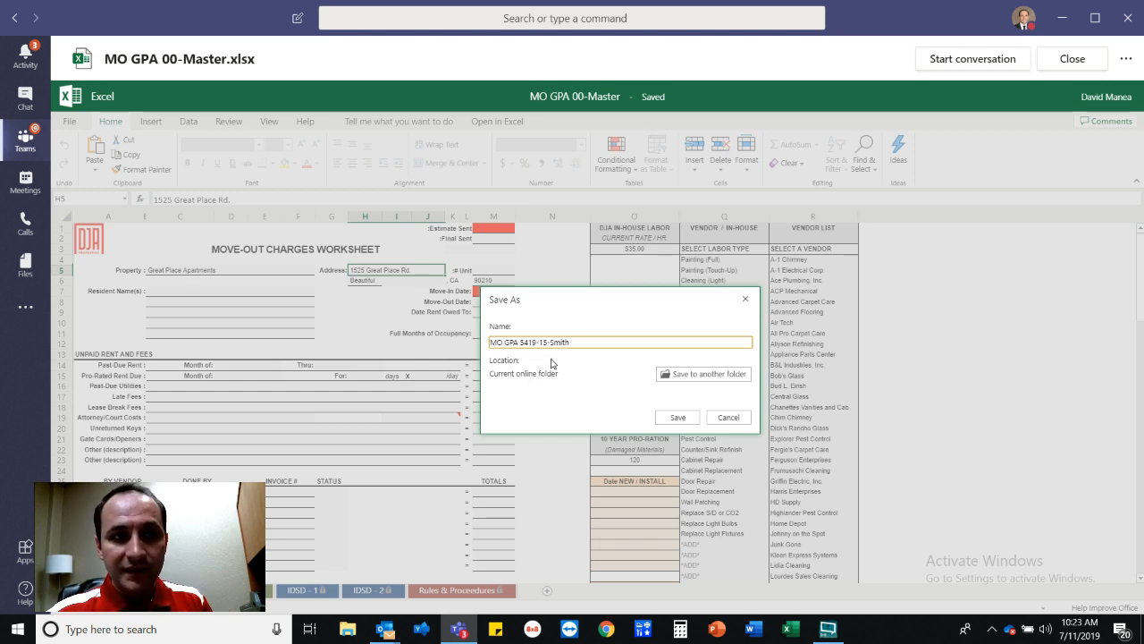
pyautogui.press('BackSpace')
pyautogui.press('BackSpace')
pyautogui.press('BackSpace')
pyautogui.press('BackSpace')
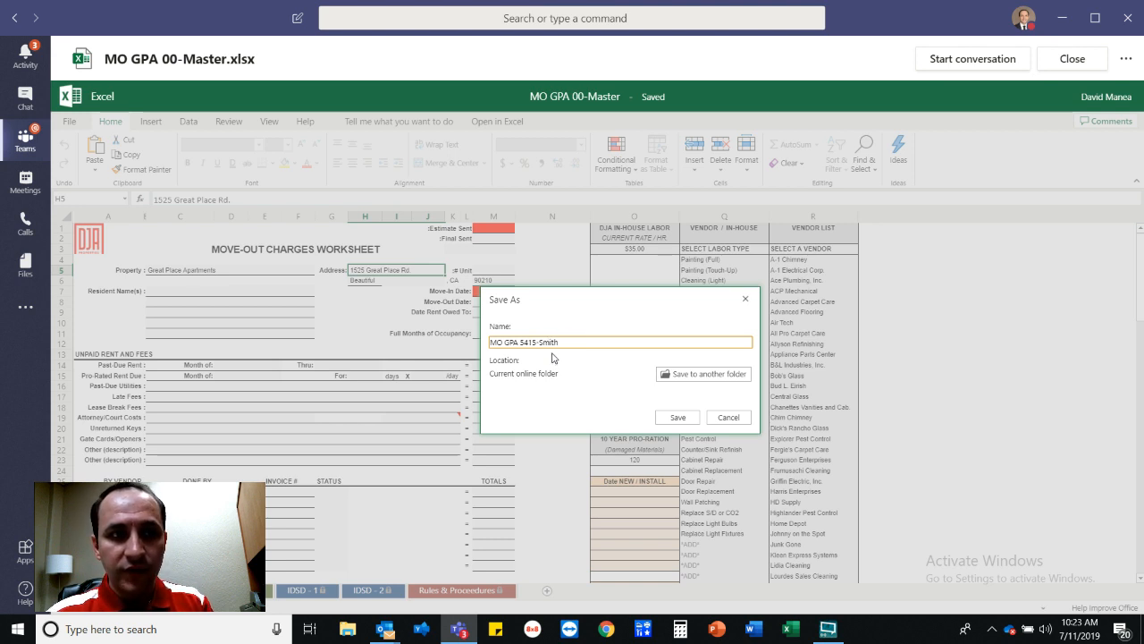
pyautogui.press('BackSpace')
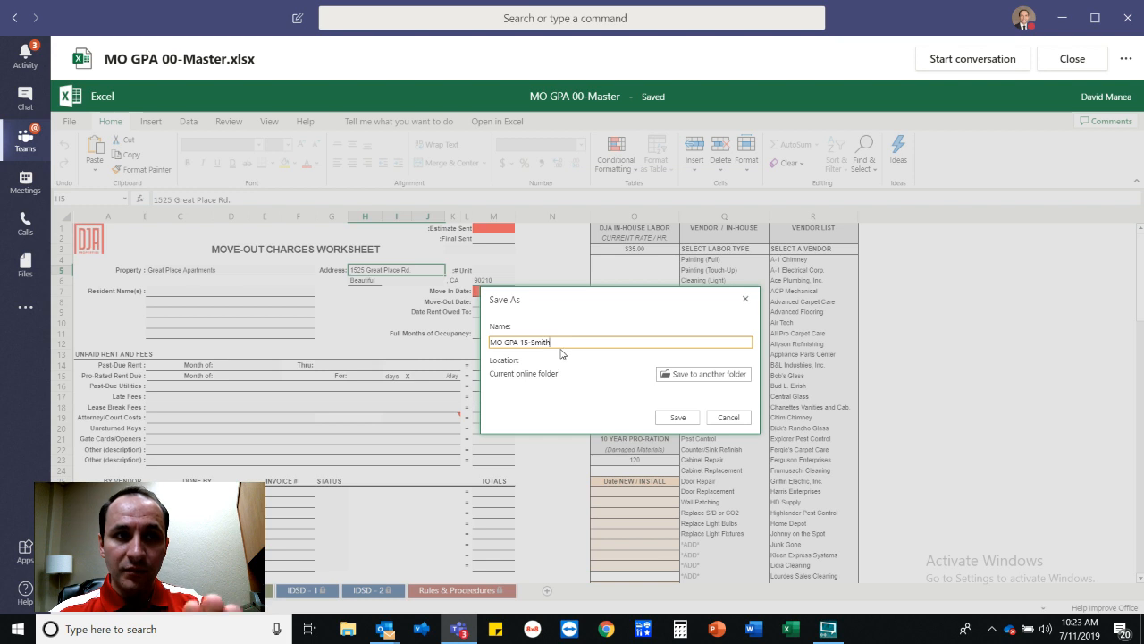
pyautogui.press('BackSpace')
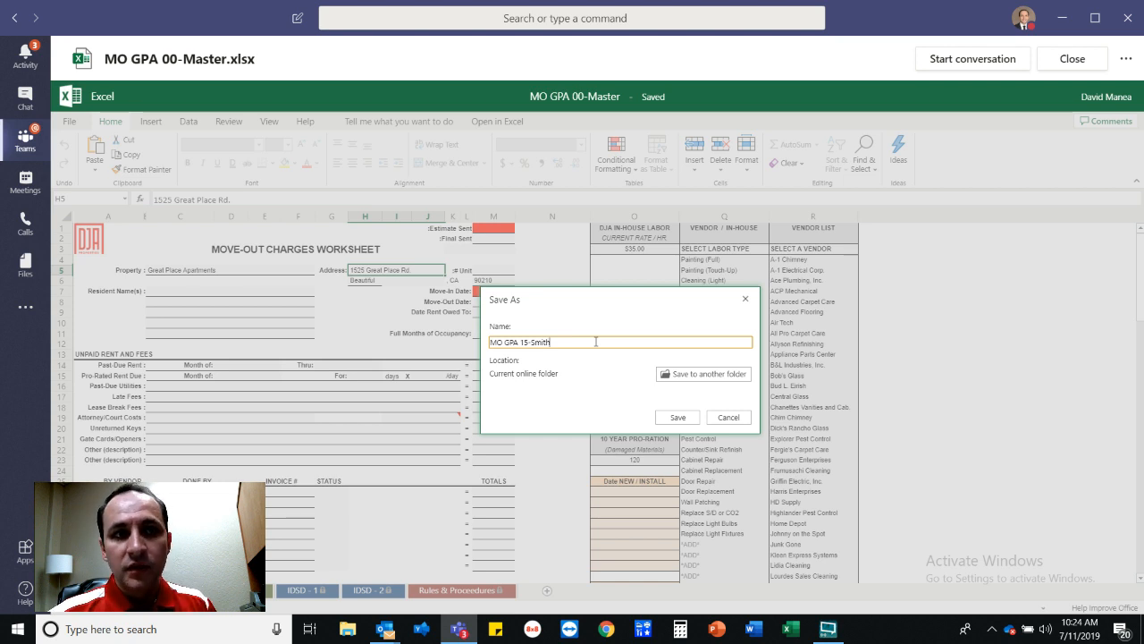
# Save the copy as MO GPA 15 plus the resident's surname beside the master.
pyautogui.click(686, 420)
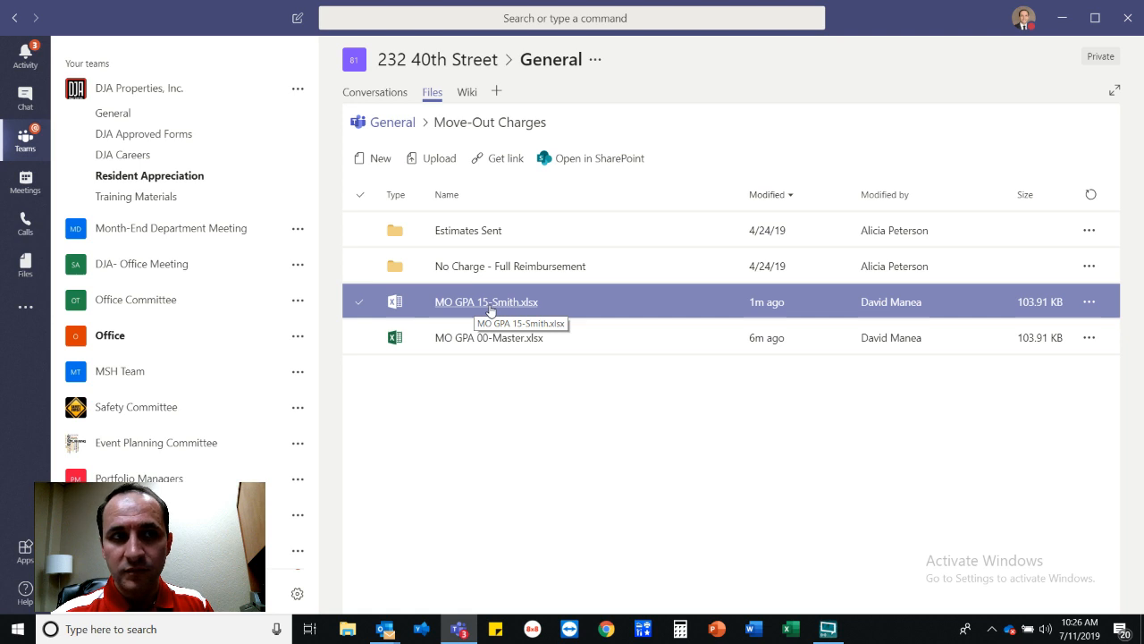
# Open the new MO GPA 15 copy and switch it to editing in Excel.
pyautogui.click(490, 303)
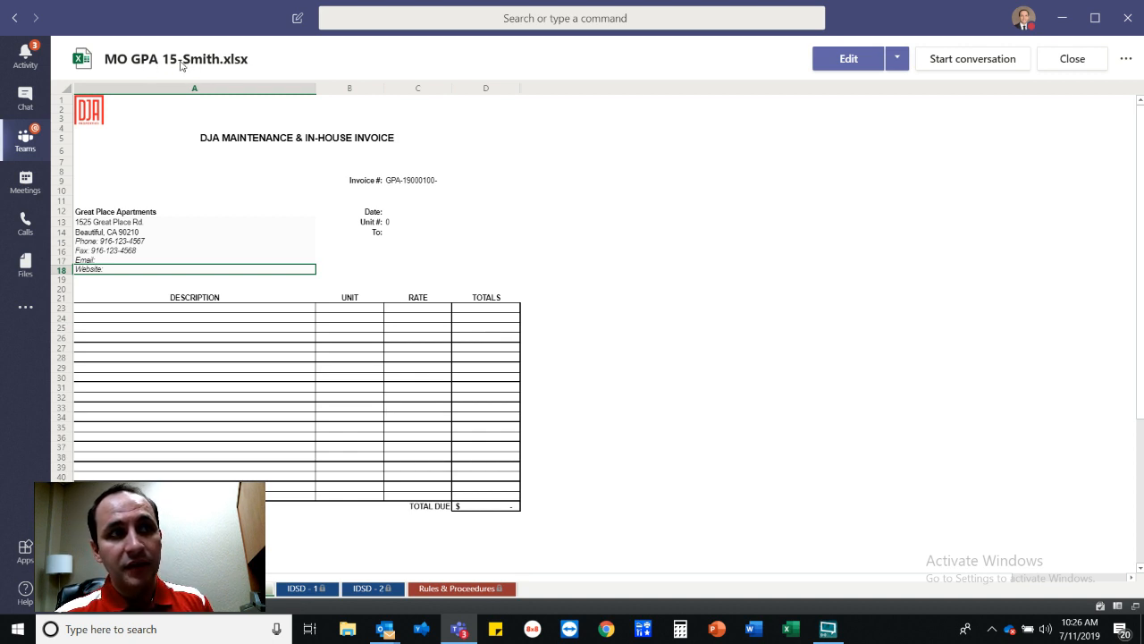
pyautogui.click(850, 59)
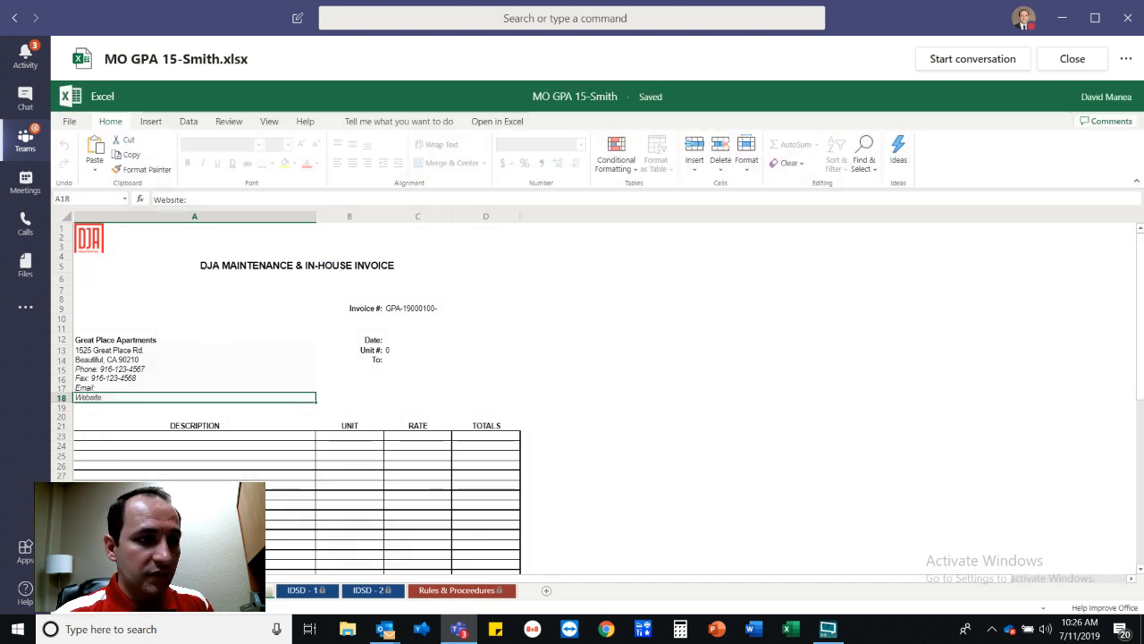
# Enter unit 15 in M5 and the resident's full name in C7.
pyautogui.click(169, 590)
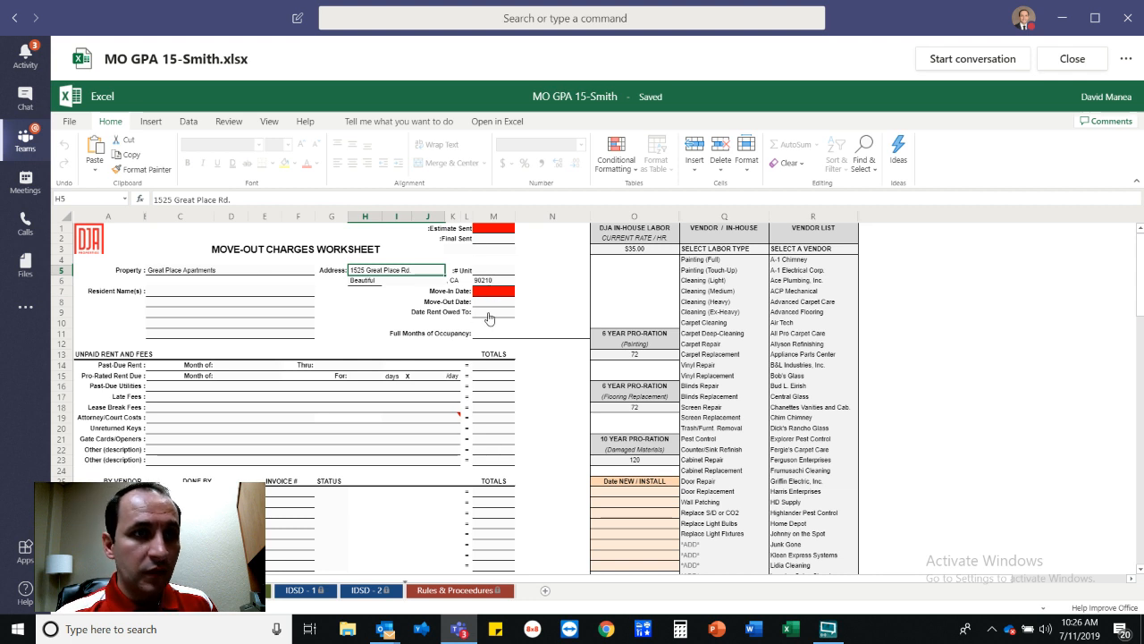
pyautogui.click(491, 409)
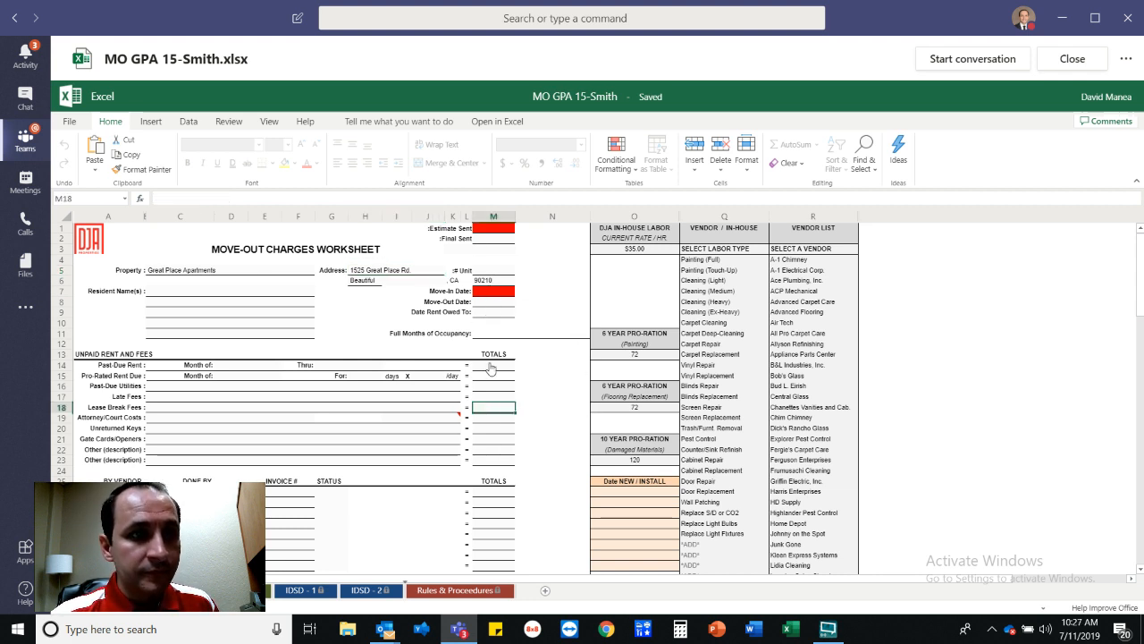
pyautogui.click(492, 271)
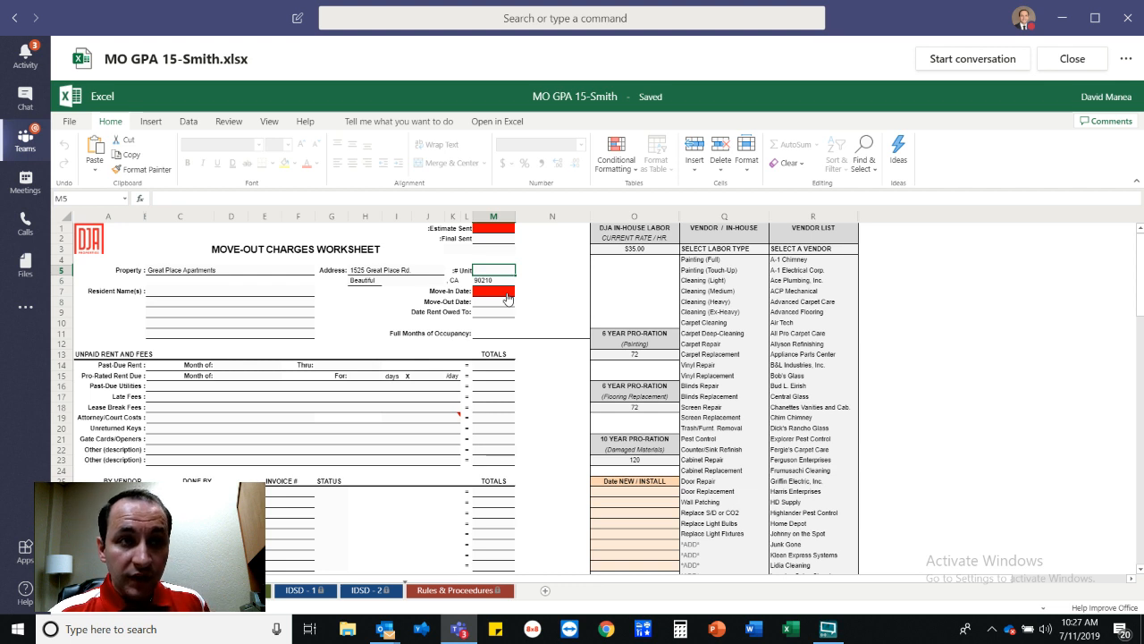
pyautogui.write('15')
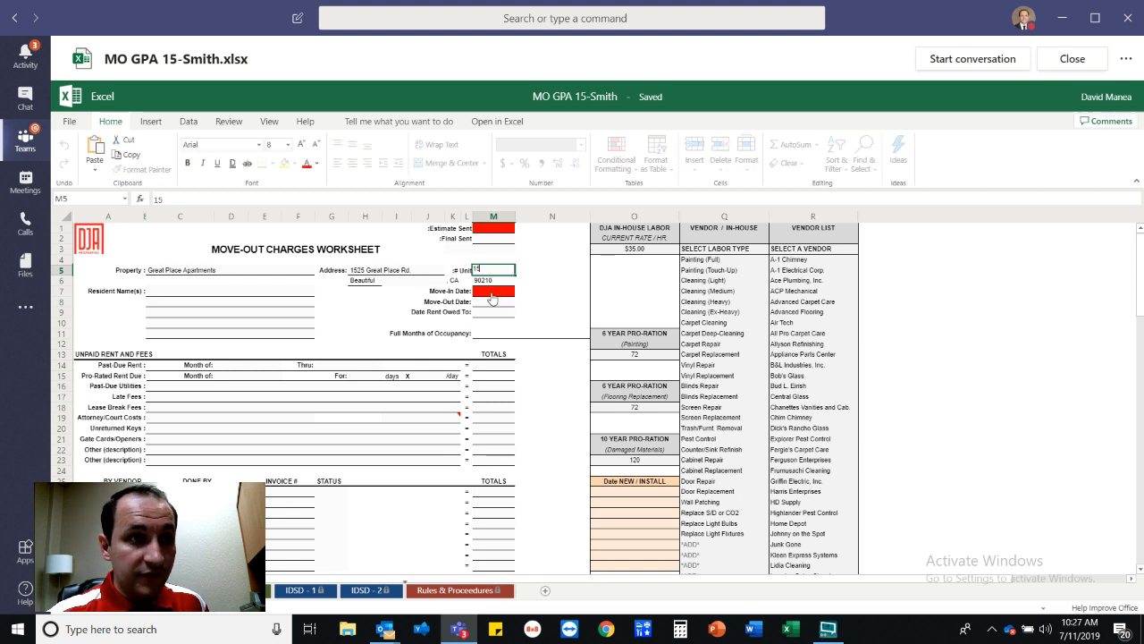
pyautogui.click(206, 293)
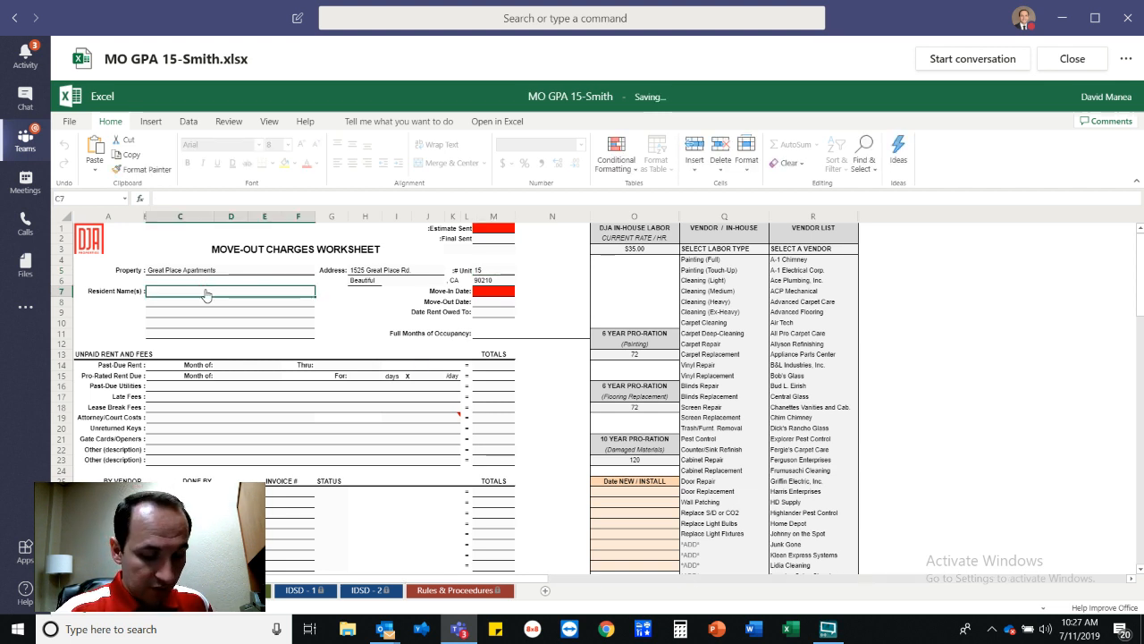
pyautogui.write('Joe Smith')
pyautogui.click(233, 313)
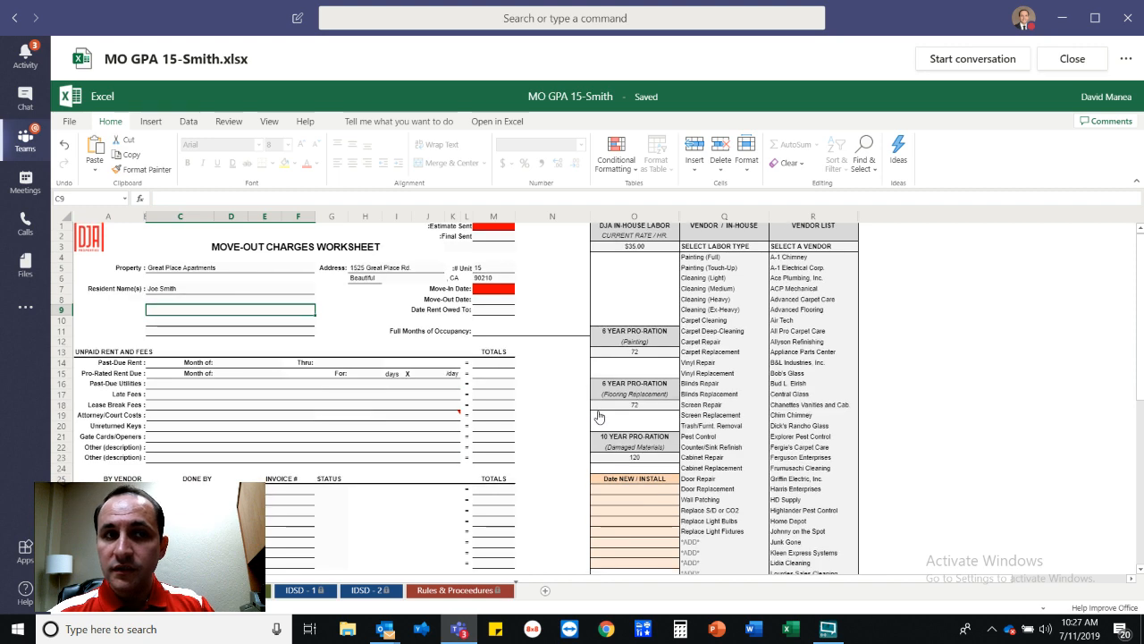
pyautogui.scroll(-3, 599, 412)
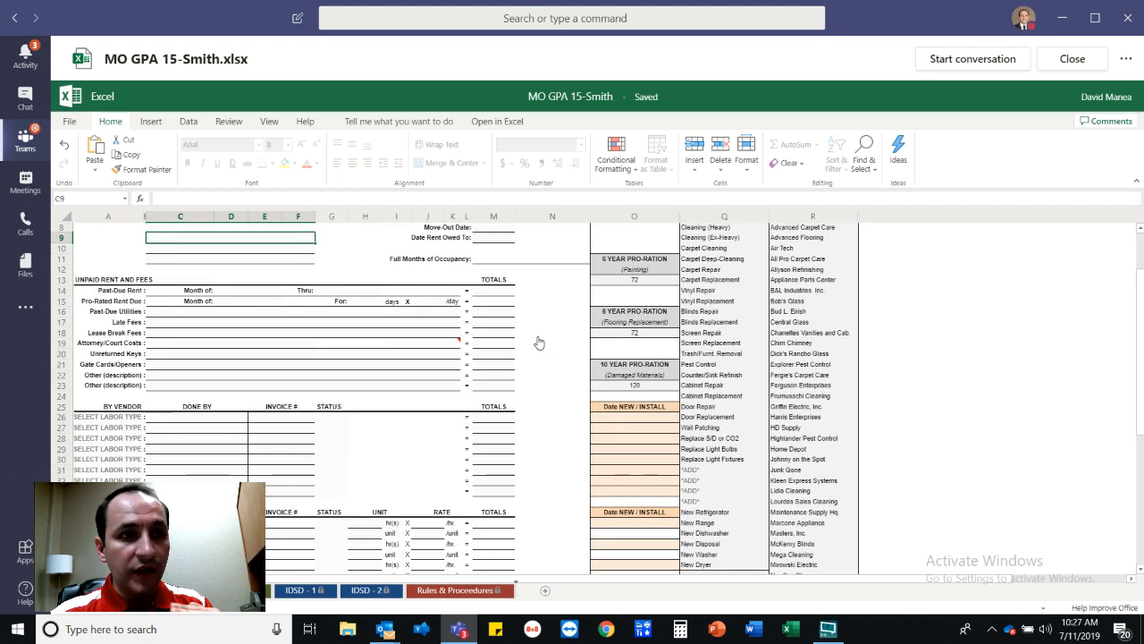
pyautogui.scroll(3, 498, 411)
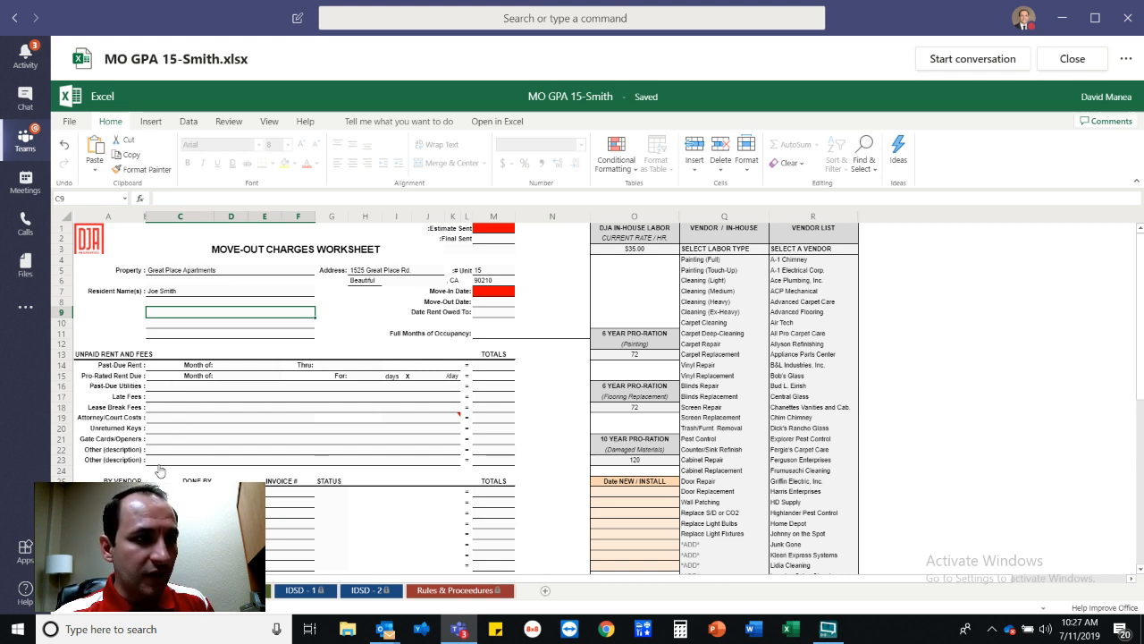
# Set row 26 to Painting (Full) with vendor Satisfaction Custom Painting.
pyautogui.click(197, 492)
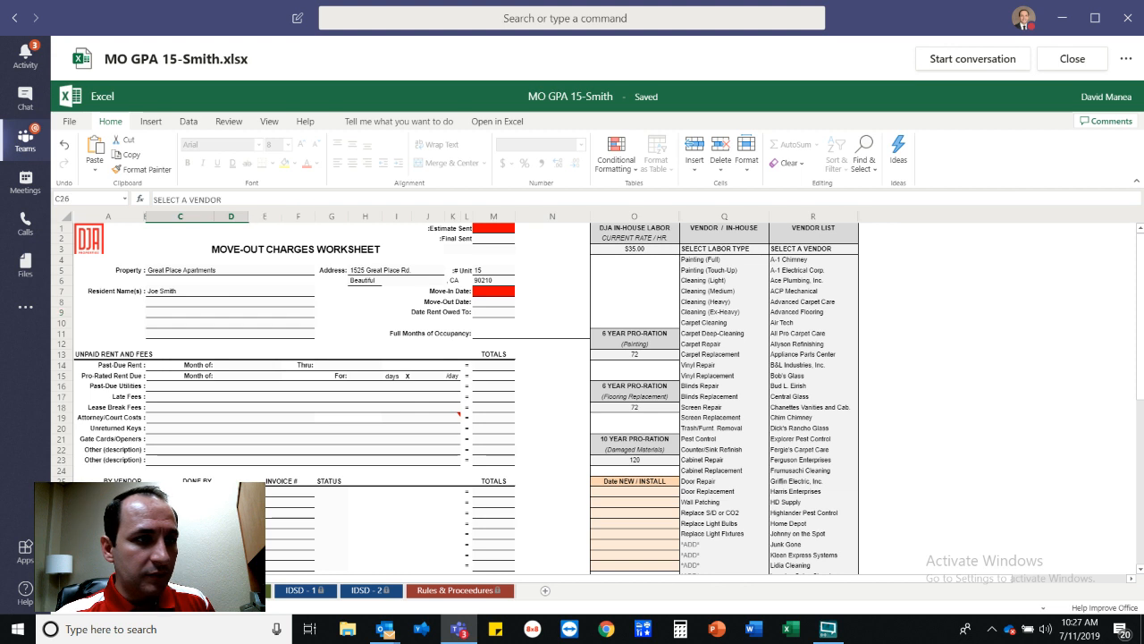
pyautogui.click(109, 492)
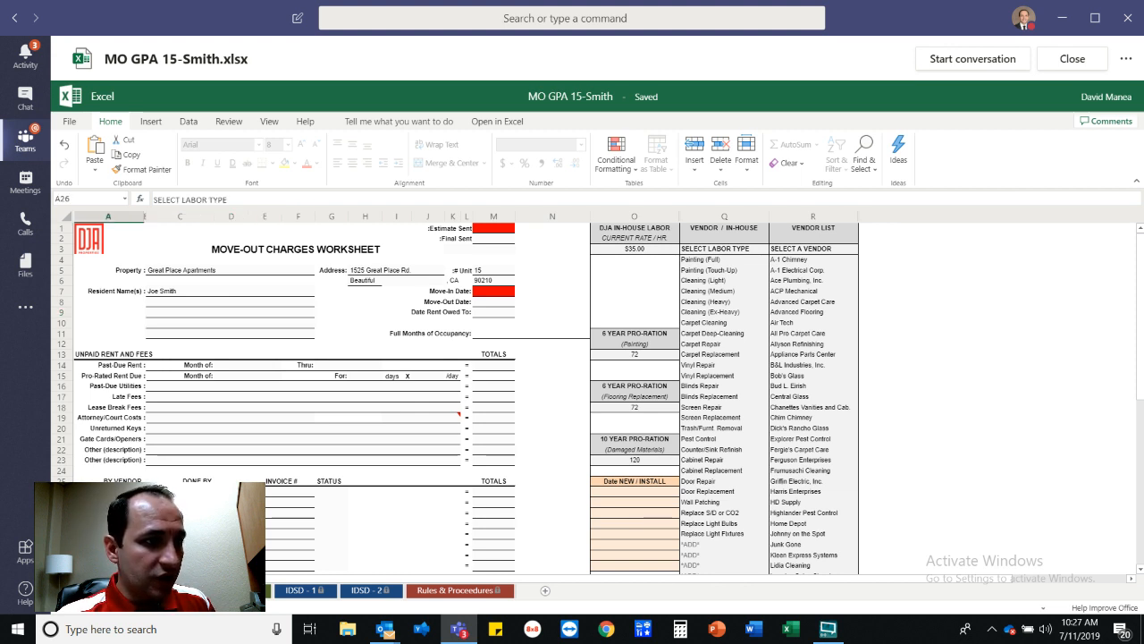
pyautogui.click(109, 517)
pyautogui.click(197, 492)
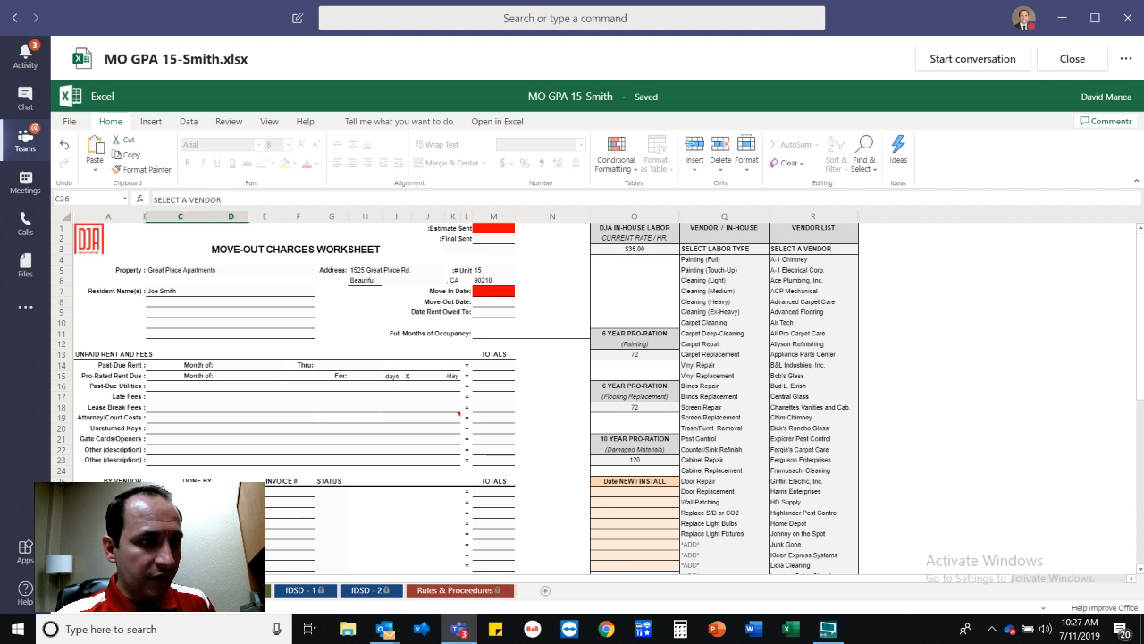
pyautogui.write('s')
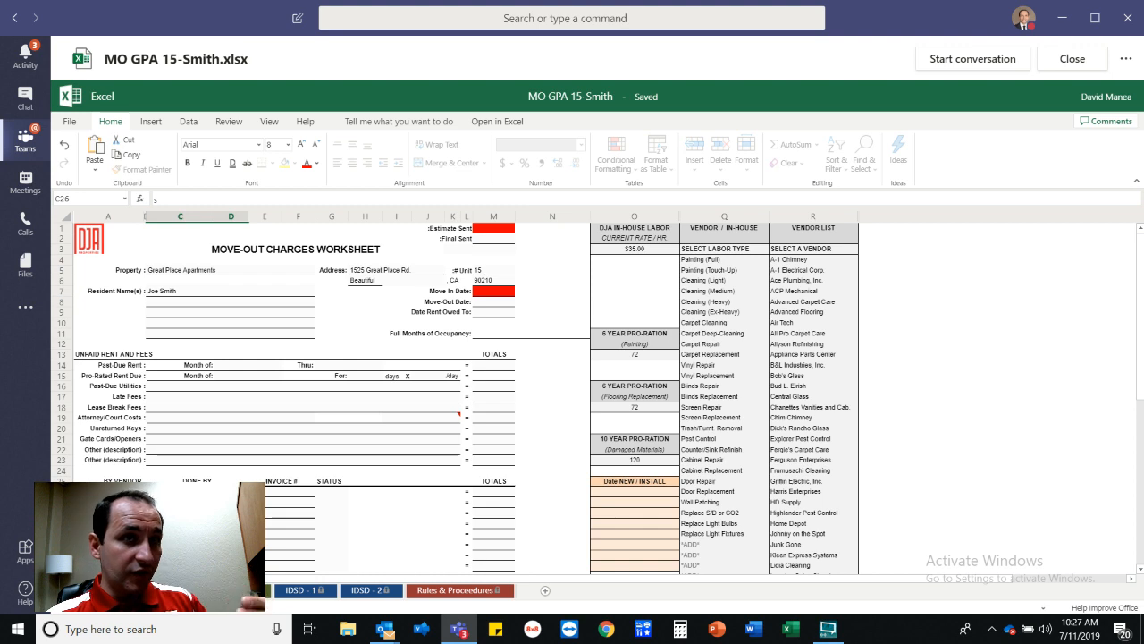
pyautogui.scroll(-3, 341, 518)
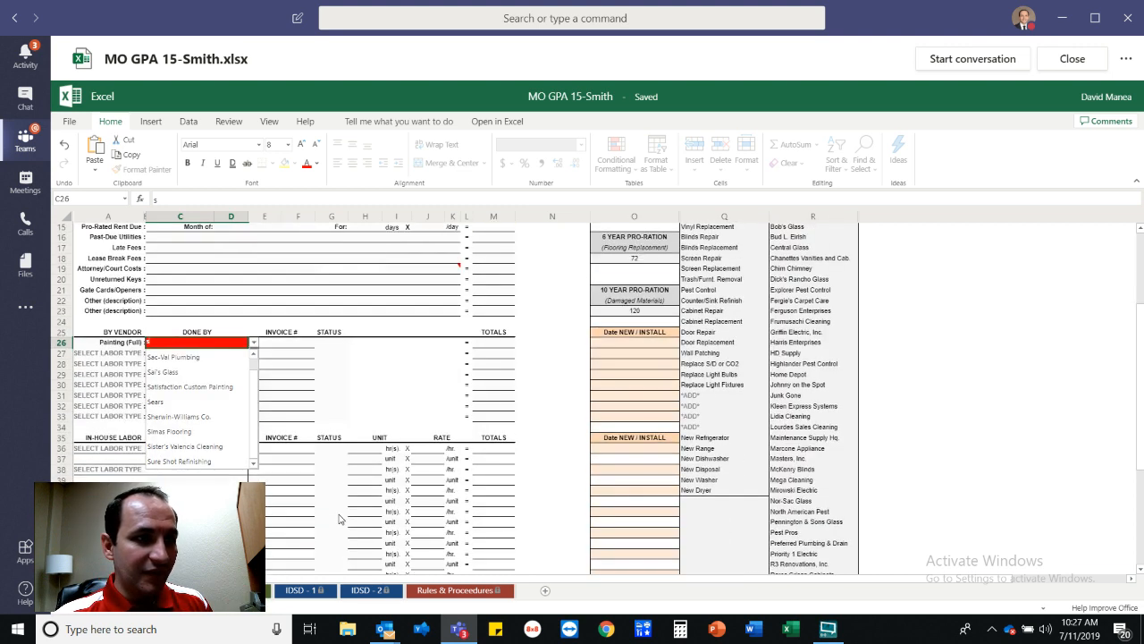
pyautogui.click(191, 387)
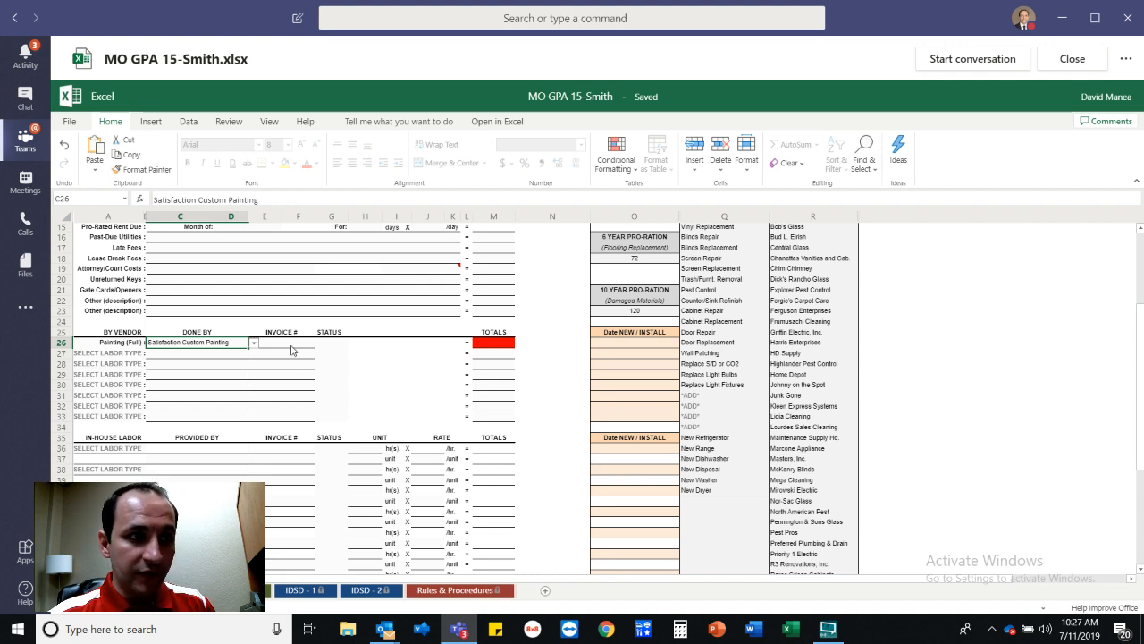
pyautogui.click(492, 350)
pyautogui.scroll(5, 492, 351)
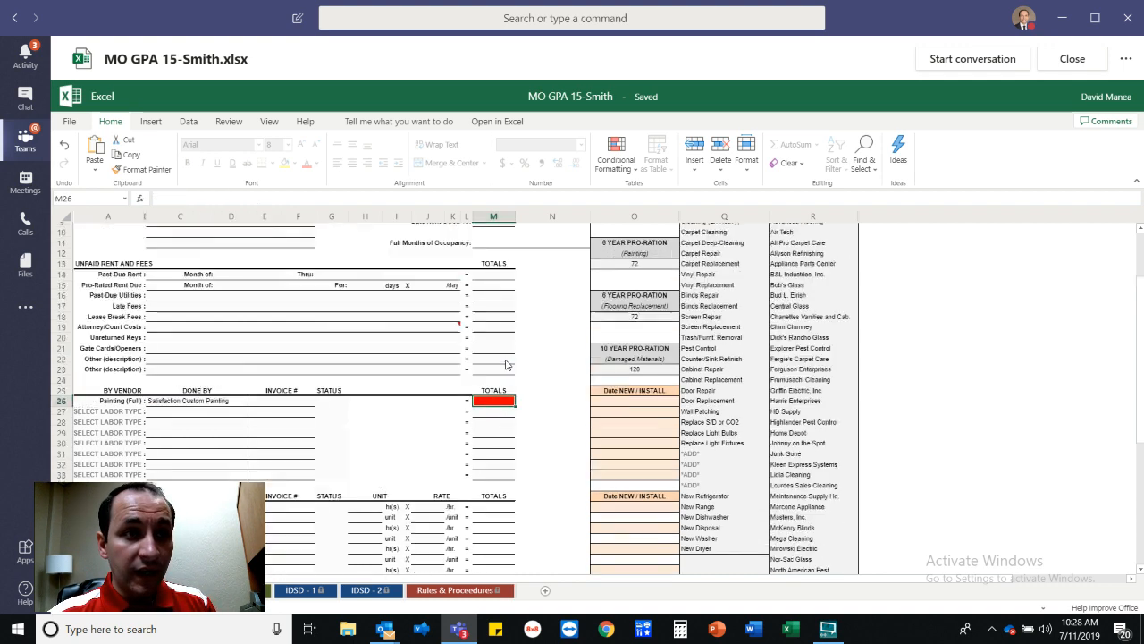
# Enter a $400 total for the painting line in M26.
pyautogui.click(487, 229)
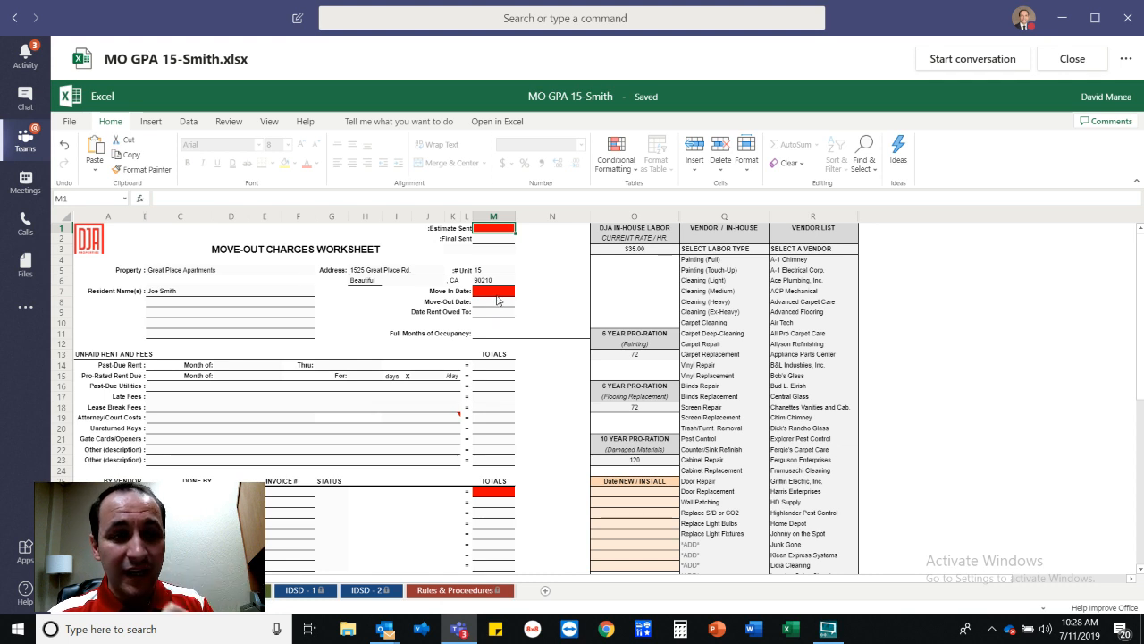
pyautogui.scroll(-5, 490, 441)
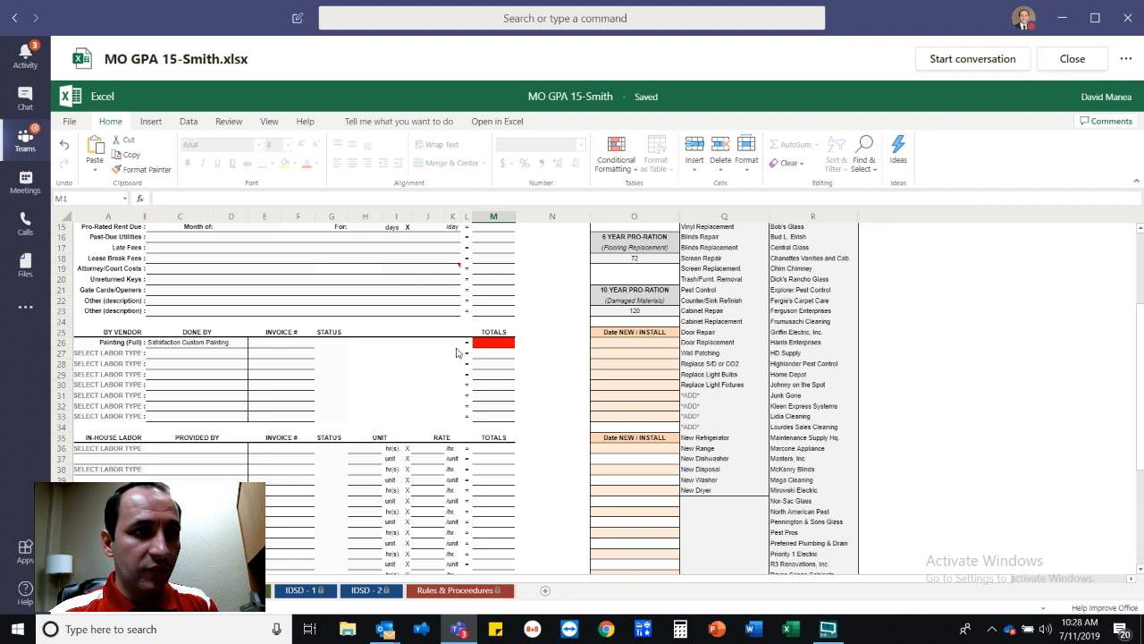
pyautogui.click(498, 349)
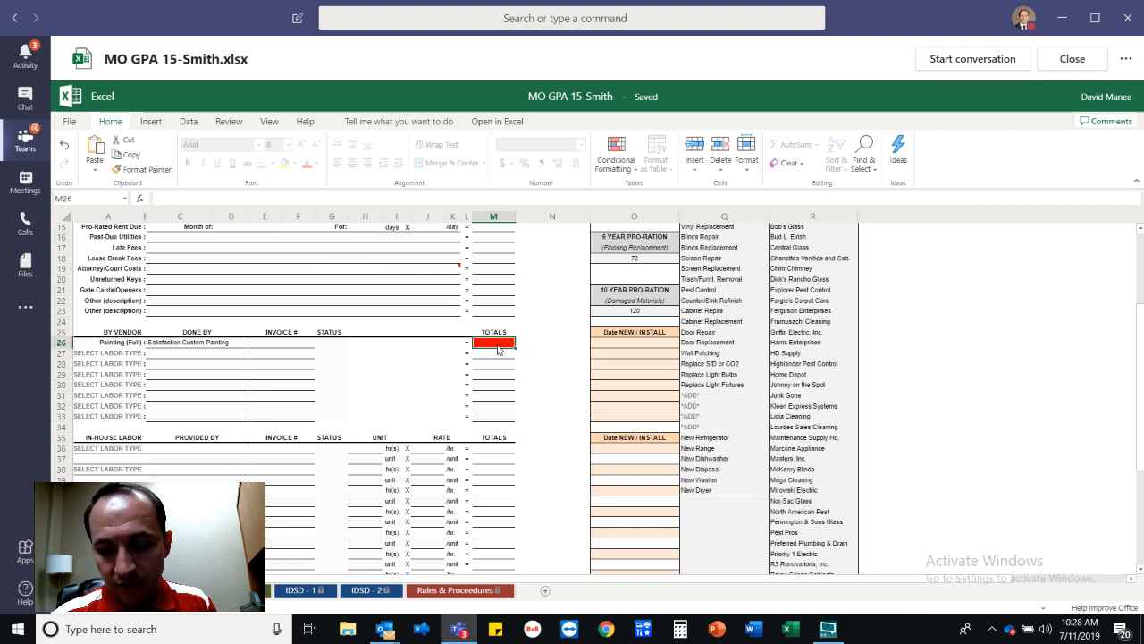
pyautogui.write('400')
pyautogui.press('Return')
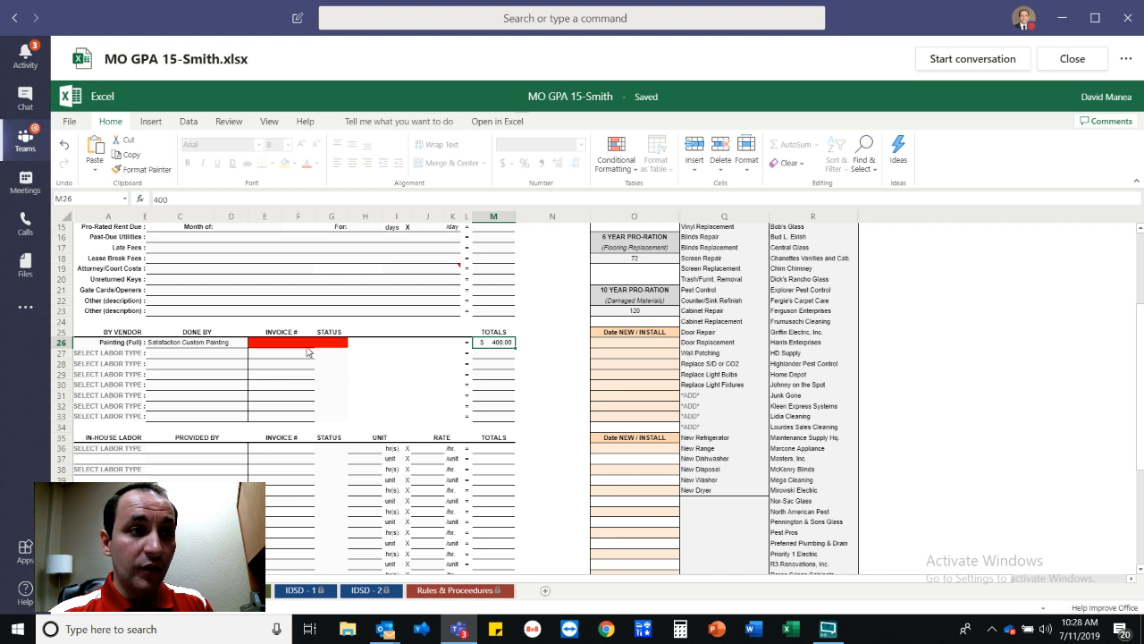
# Set the painting line's status in G26 to Estimate.
pyautogui.click(287, 347)
pyautogui.click(340, 346)
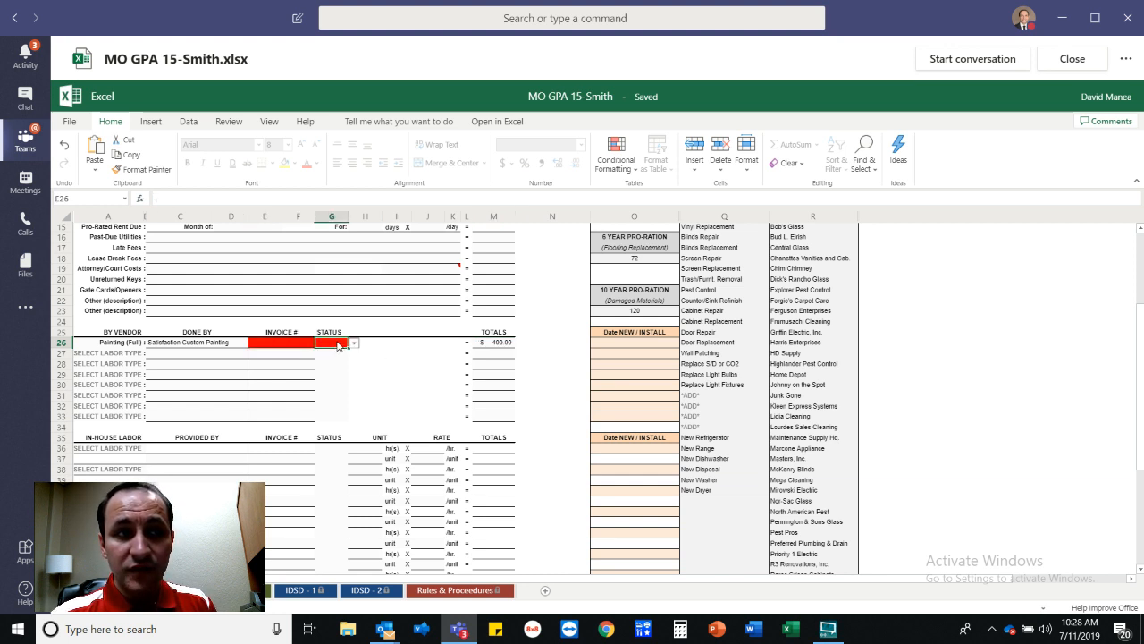
pyautogui.click(354, 342)
pyautogui.click(331, 356)
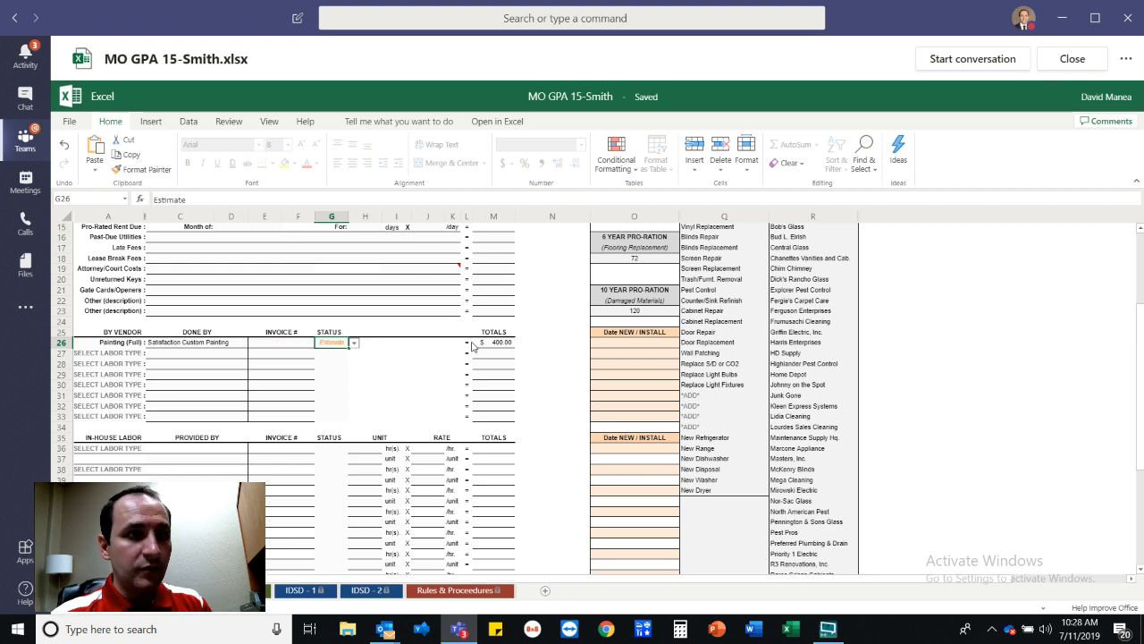
pyautogui.scroll(5, 480, 355)
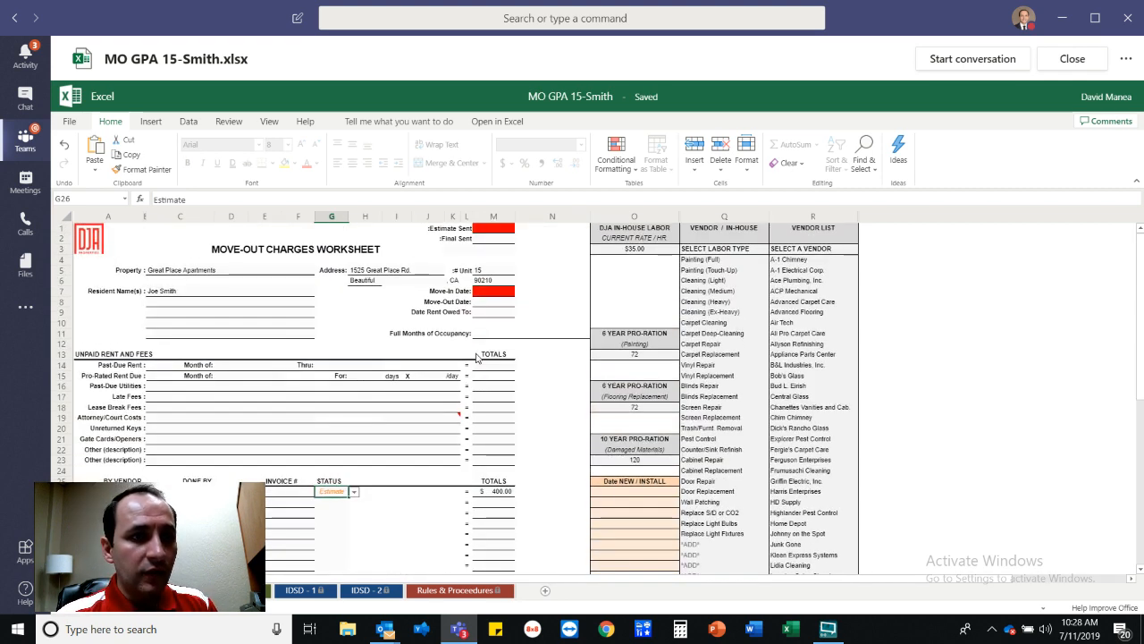
pyautogui.scroll(-9, 495, 459)
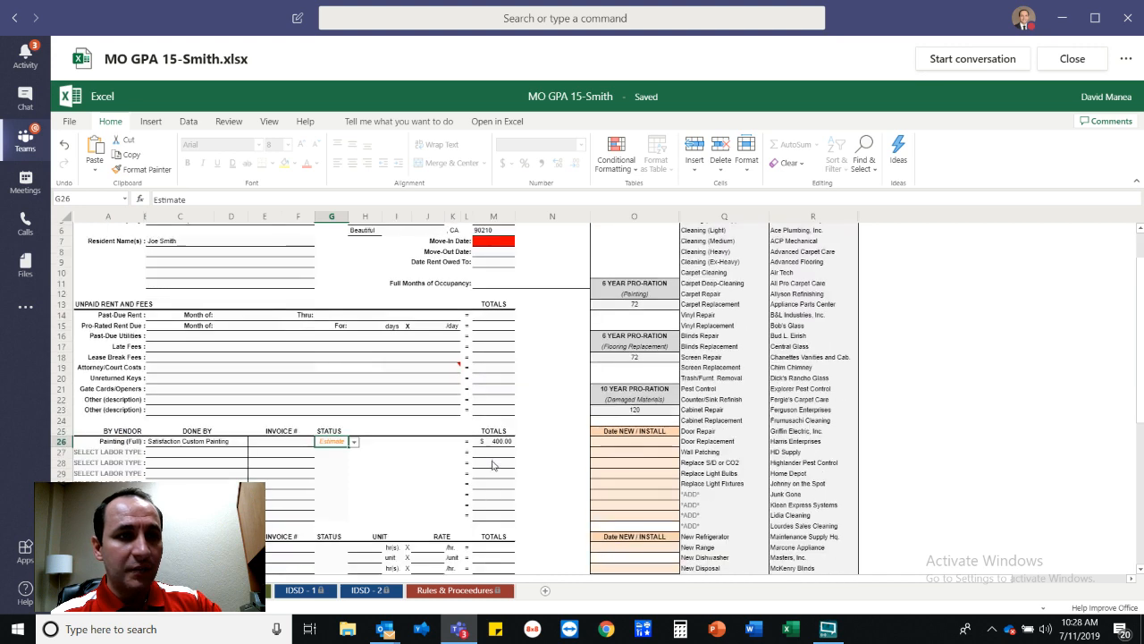
pyautogui.scroll(-3, 495, 447)
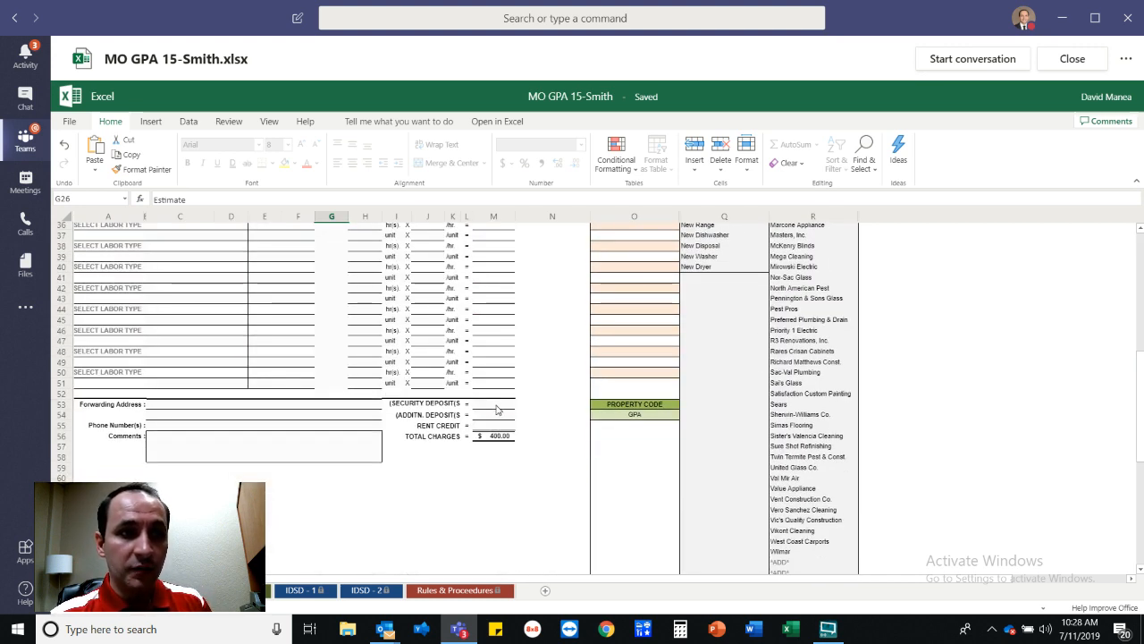
pyautogui.click(497, 407)
pyautogui.write('500')
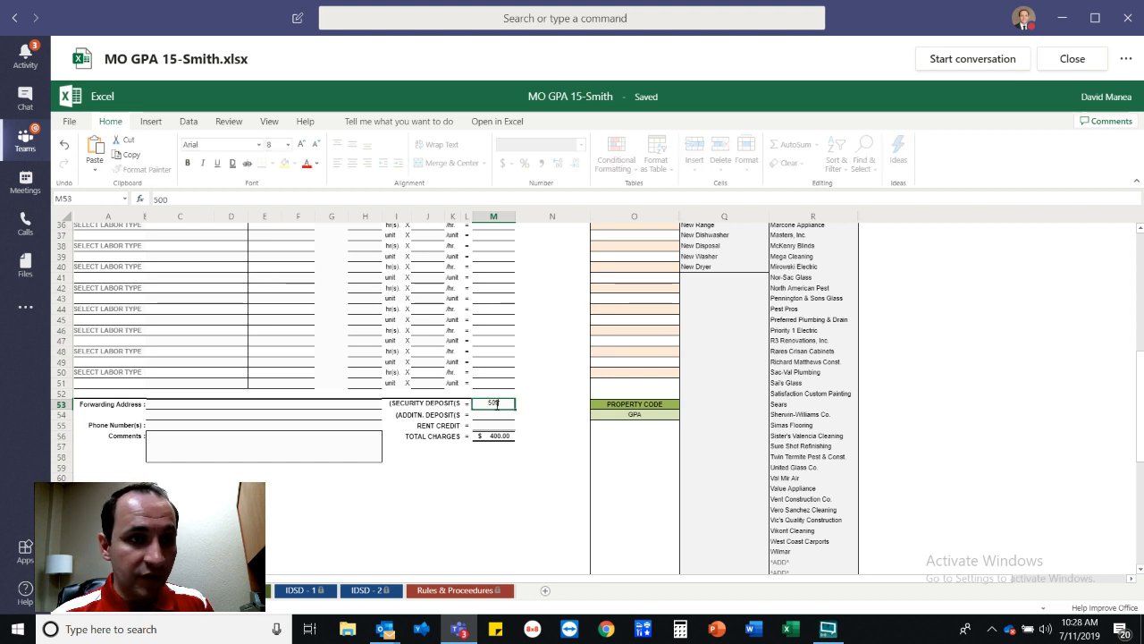
pyautogui.press('Return')
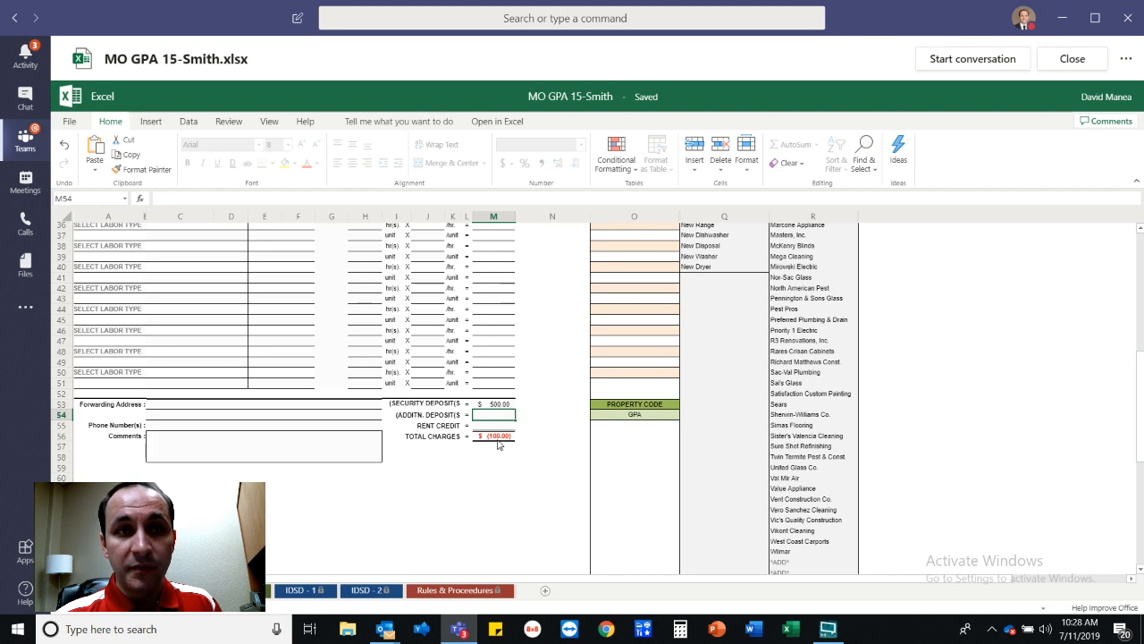
pyautogui.scroll(4, 512, 451)
pyautogui.scroll(1, 513, 452)
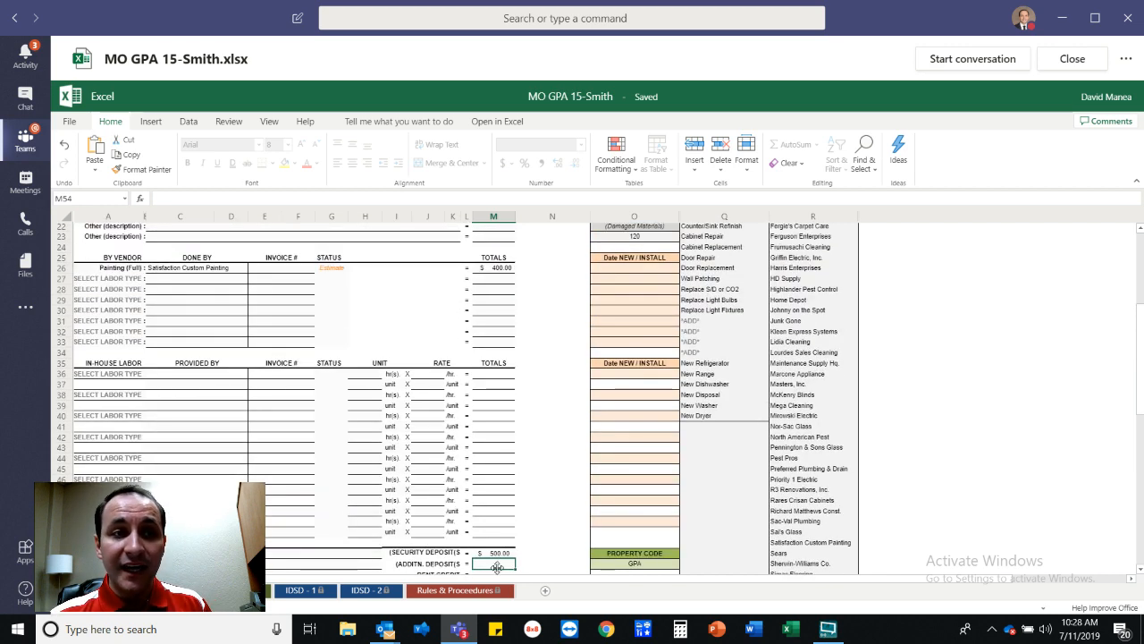
pyautogui.scroll(-3, 474, 501)
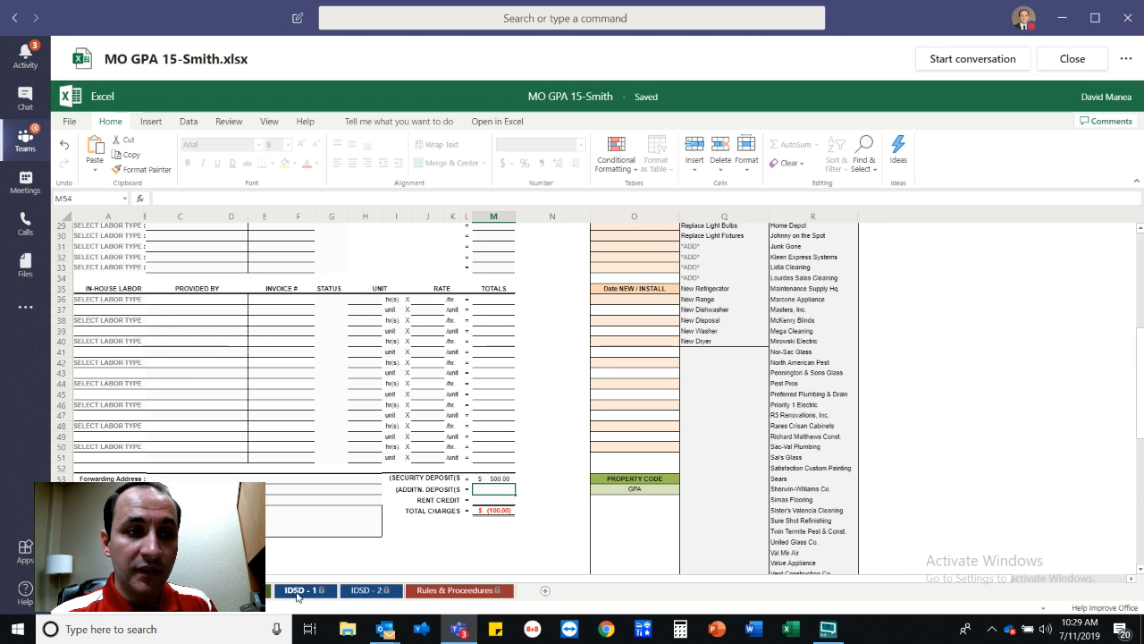
# Review the IDSD - 1 statement's $400.00 charges subtotal against $500.00 total deposits received.
pyautogui.click(249, 590)
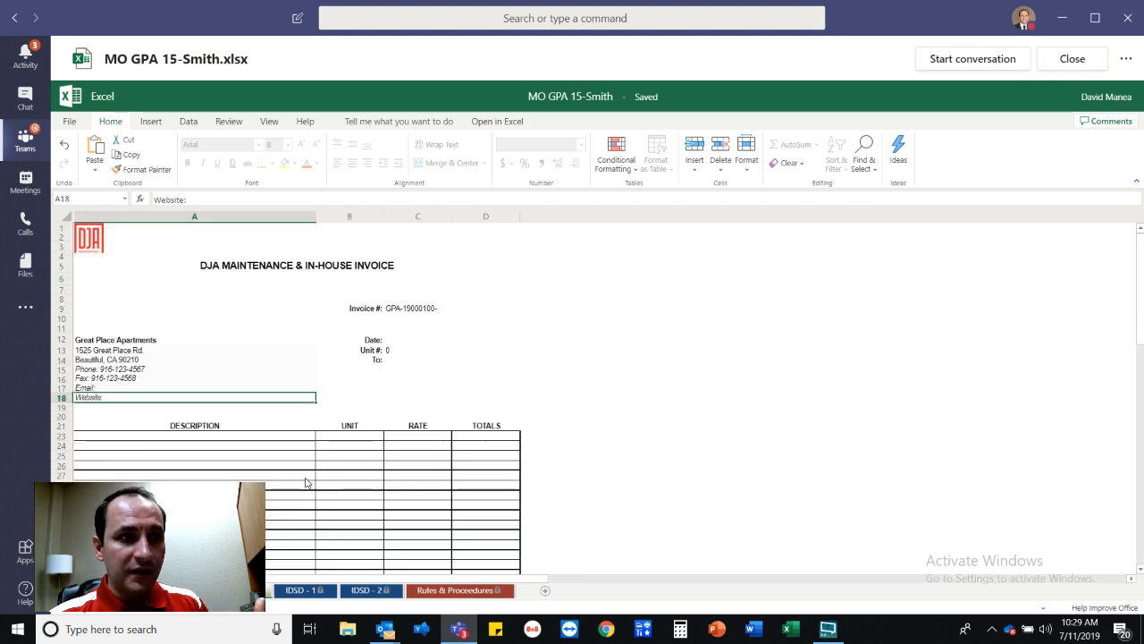
pyautogui.scroll(-2, 464, 445)
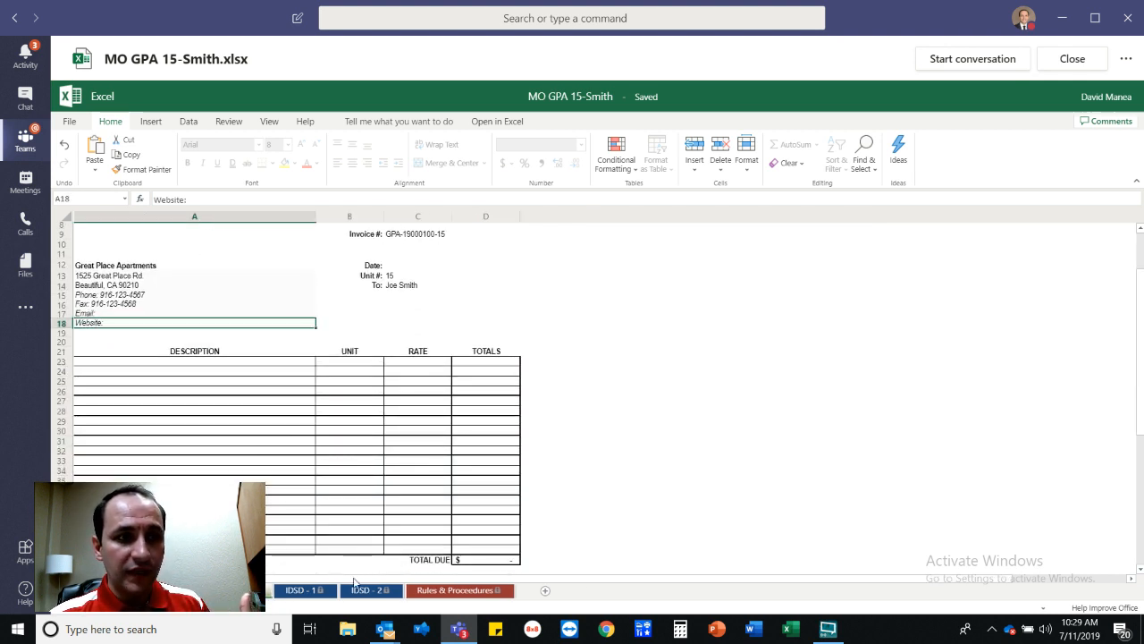
pyautogui.click(311, 590)
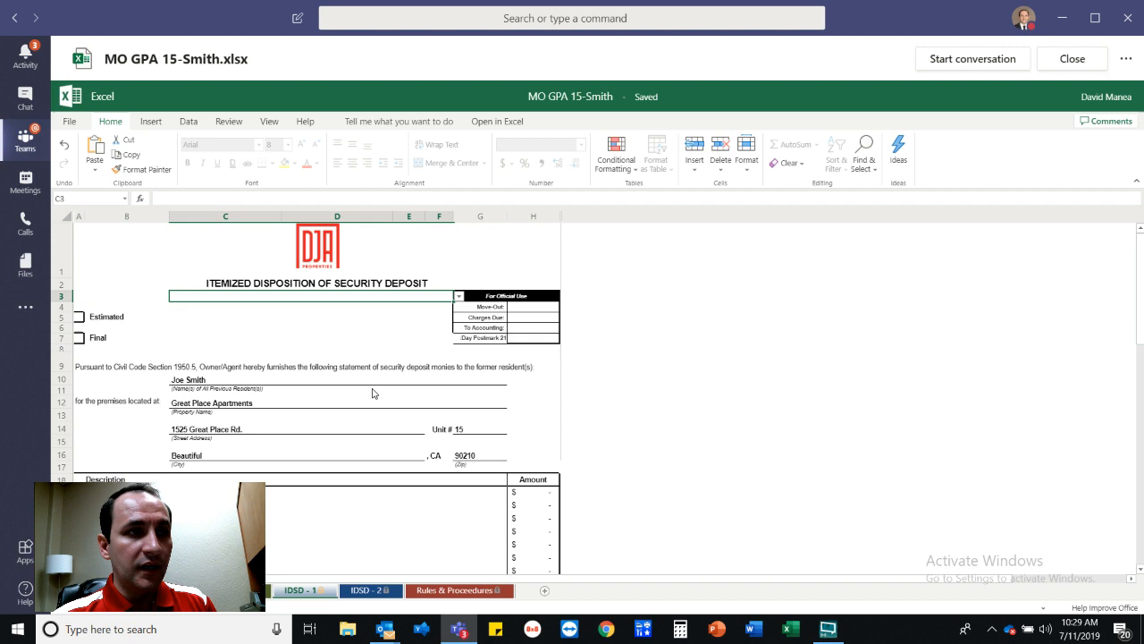
pyautogui.scroll(-3, 463, 492)
pyautogui.scroll(-5, 463, 492)
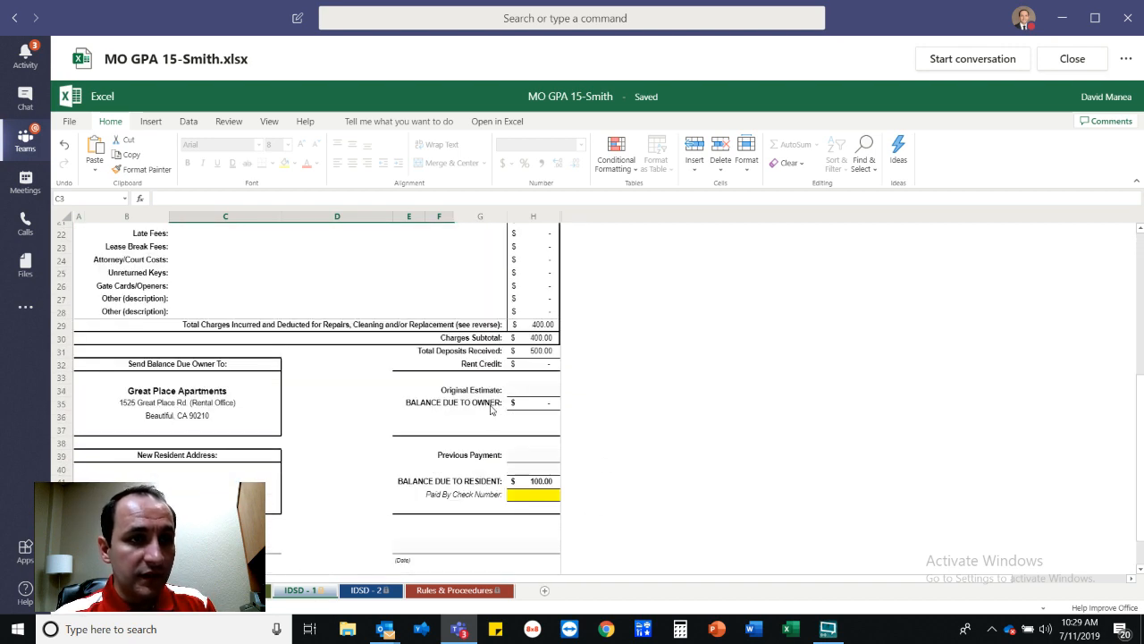
pyautogui.scroll(4, 533, 331)
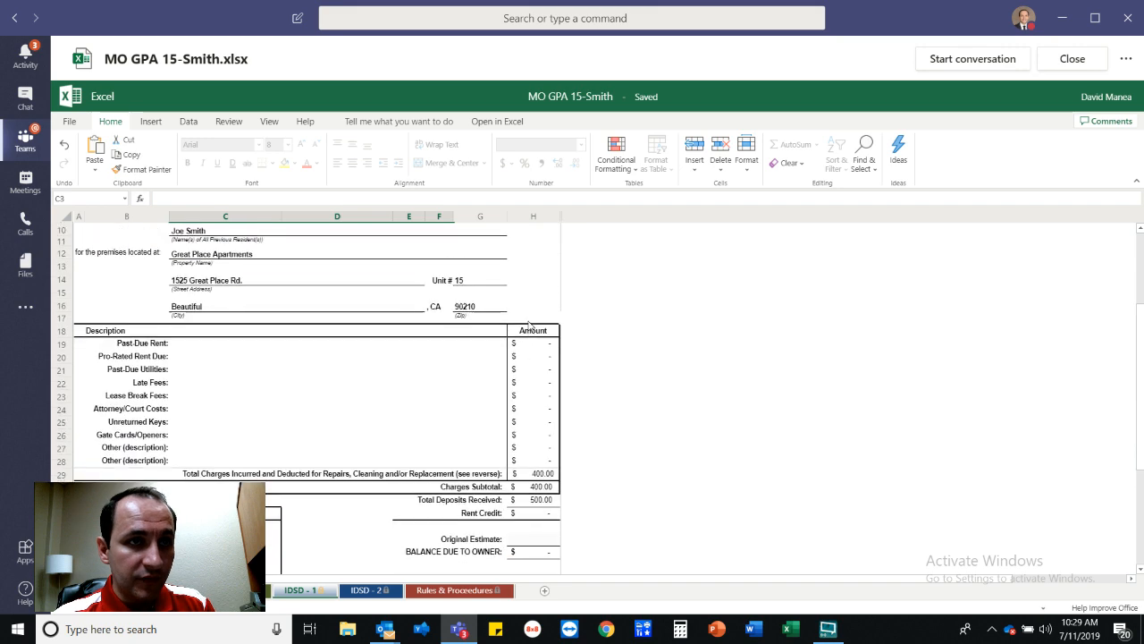
pyautogui.click(369, 591)
pyautogui.scroll(3, 572, 402)
pyautogui.scroll(8, 553, 384)
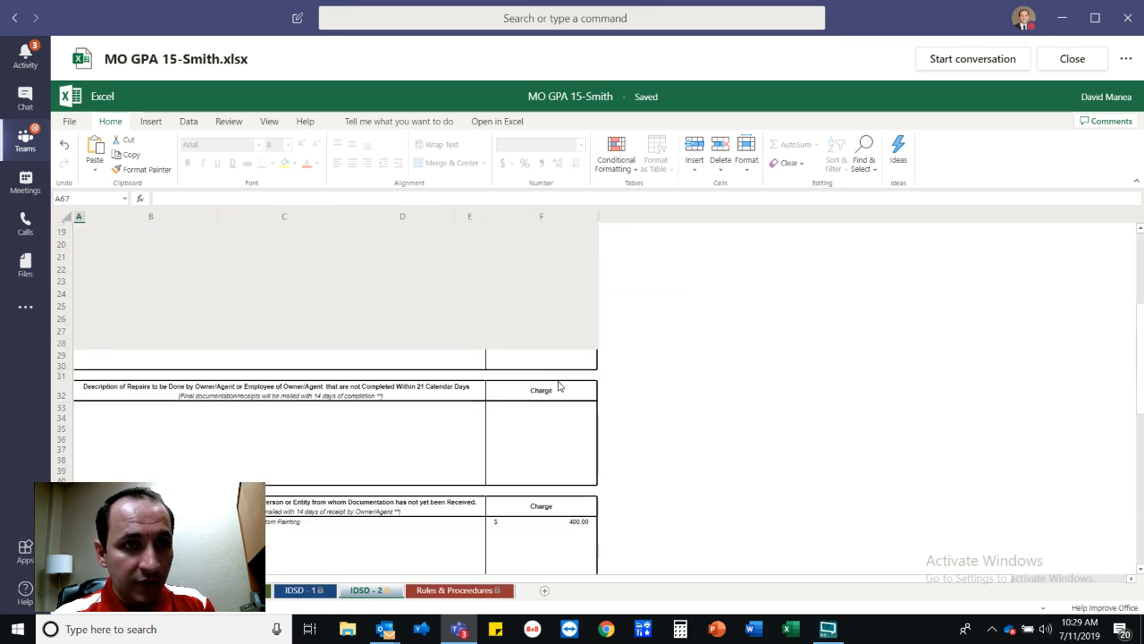
pyautogui.scroll(-1, 577, 530)
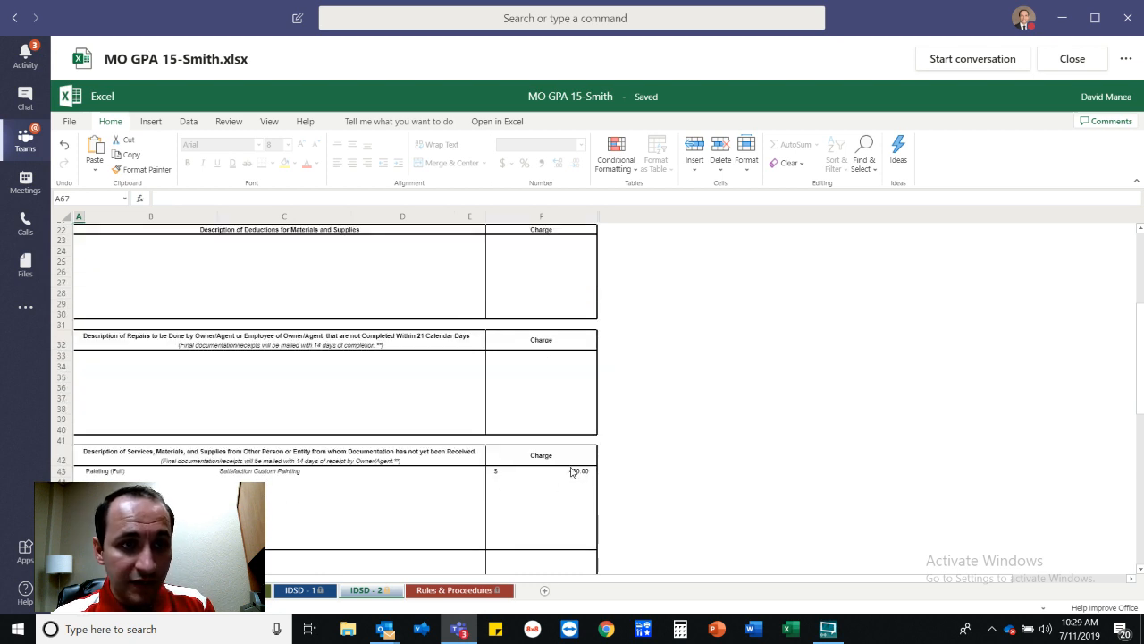
pyautogui.click(301, 590)
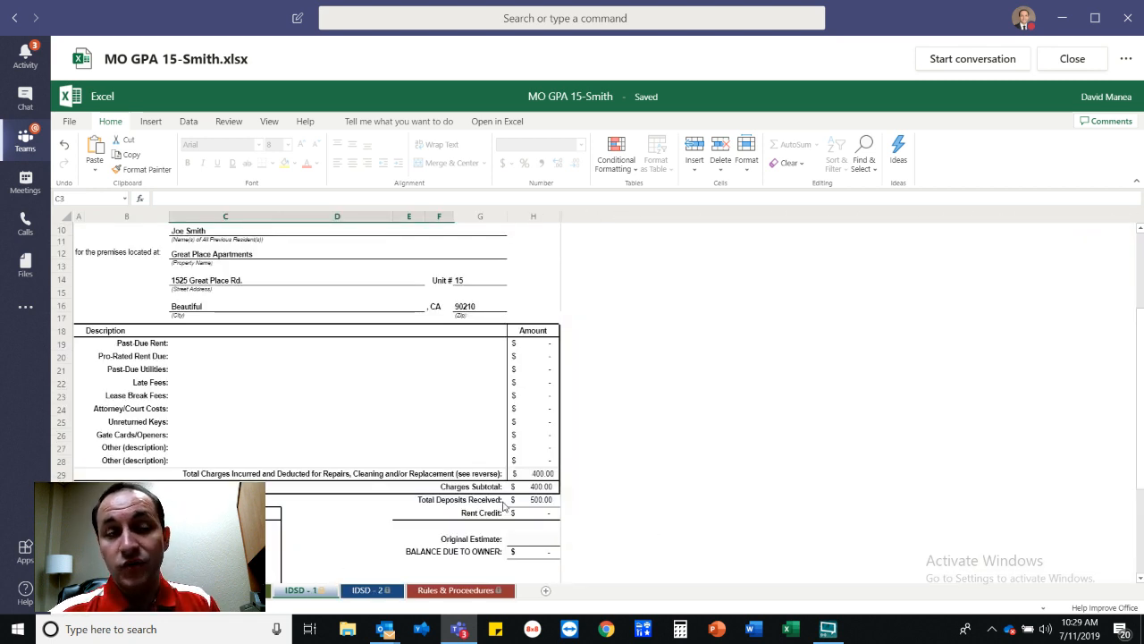
# Scroll through the rest of the IDSD - 1 deposit statement.
pyautogui.scroll(-1, 511, 505)
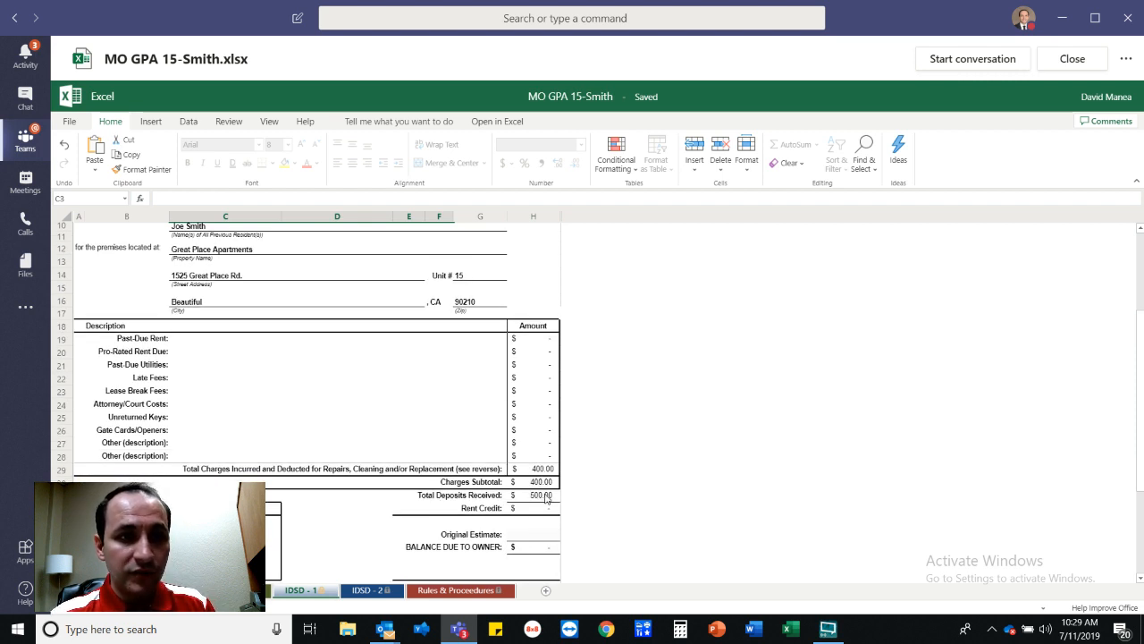
pyautogui.scroll(-2, 547, 545)
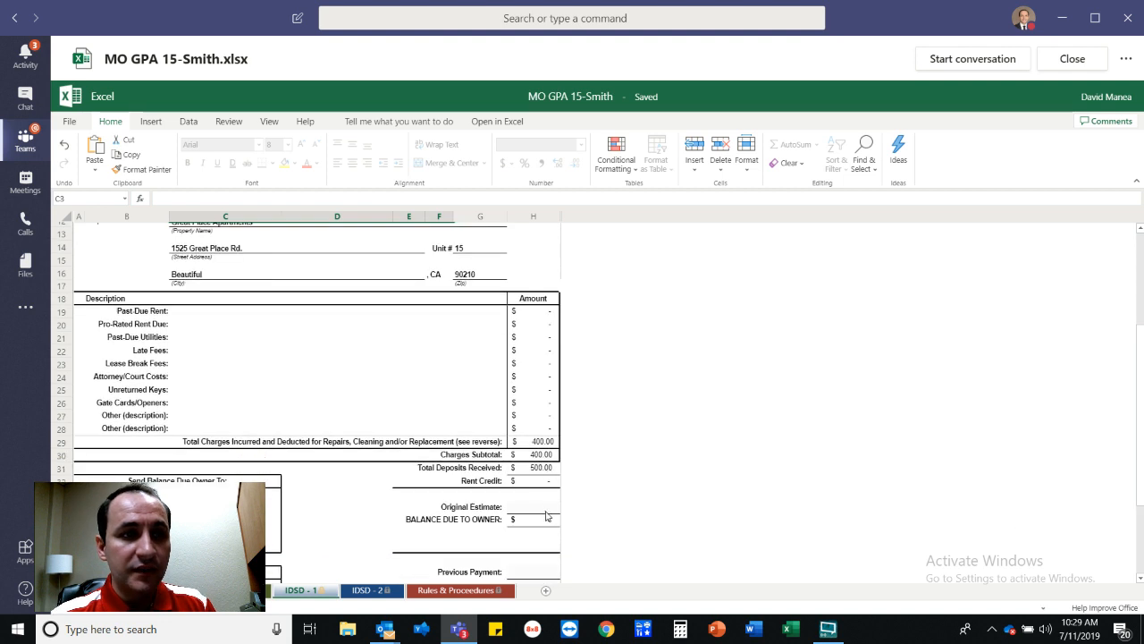
pyautogui.scroll(-1, 546, 521)
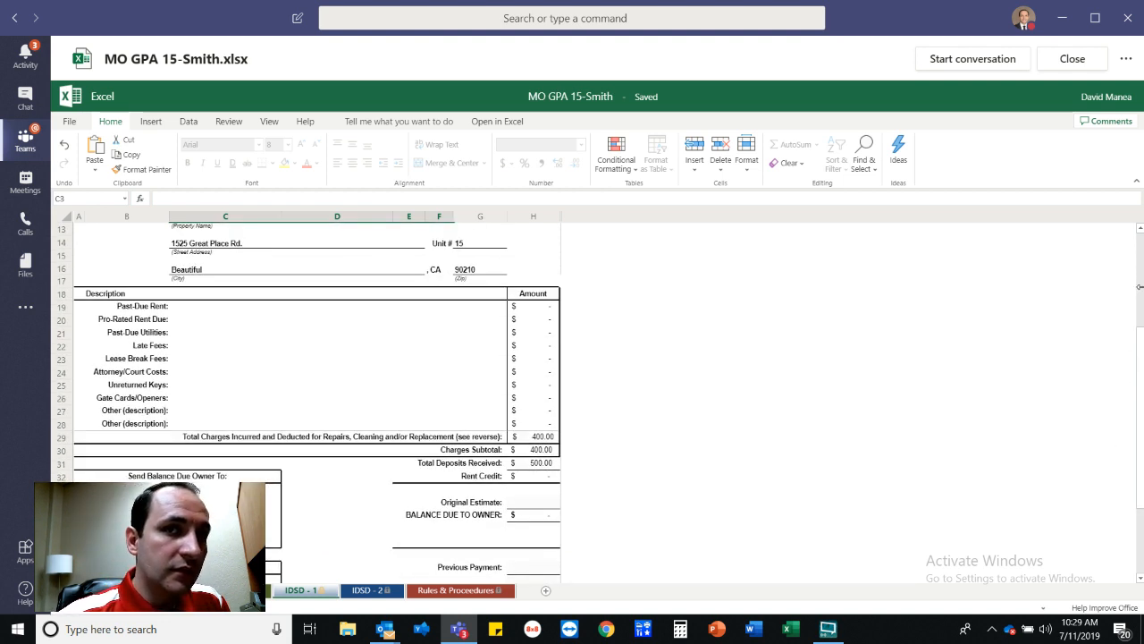
pyautogui.scroll(1, 1140, 301)
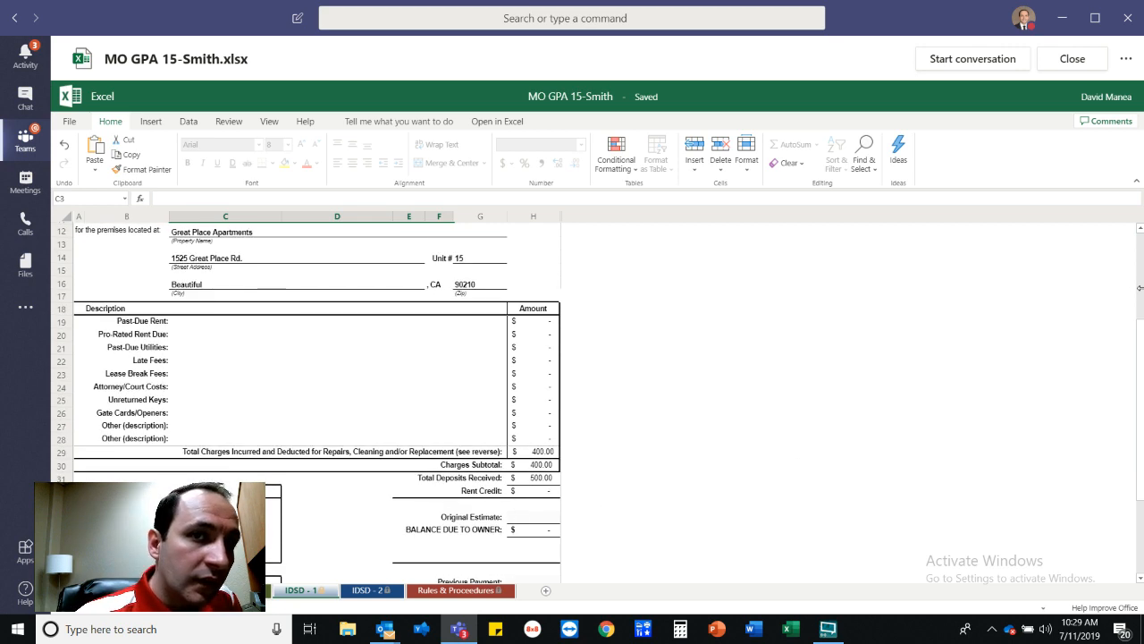
pyautogui.moveTo(1142, 353); pyautogui.dragTo(1143, 345)
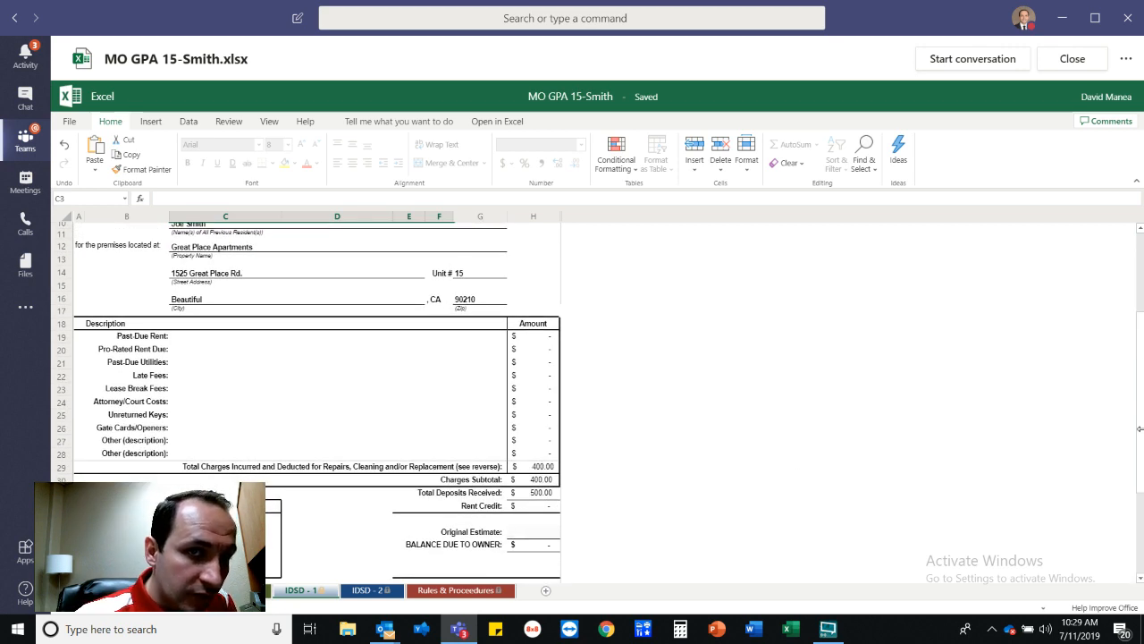
pyautogui.moveTo(1139, 412); pyautogui.dragTo(1142, 479)
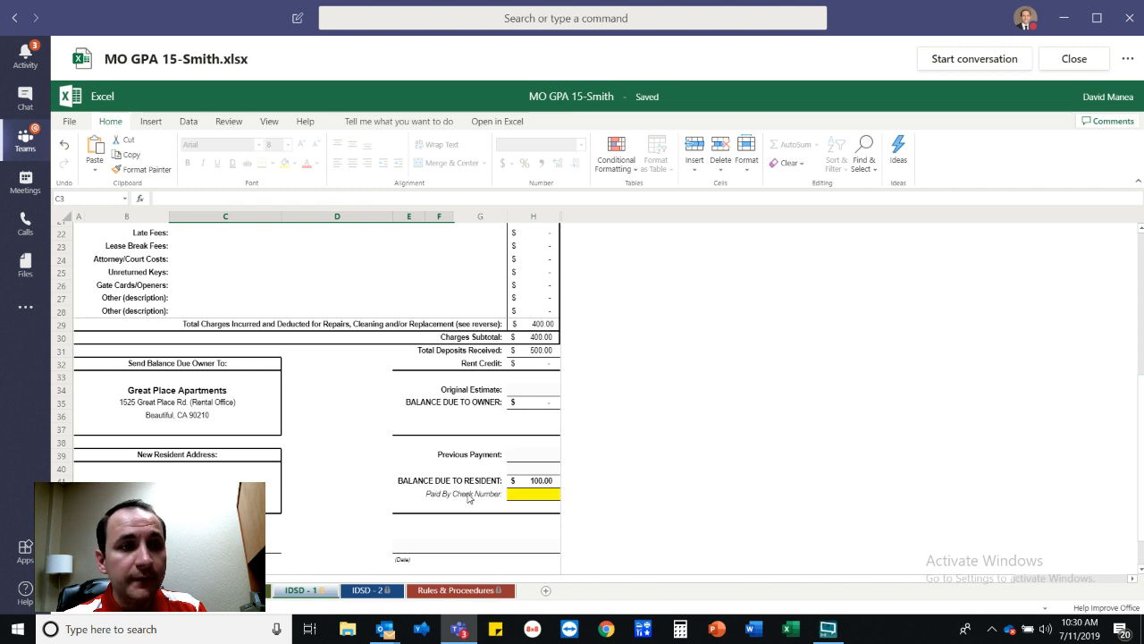
# Point out the Paid By Check Number and Previous Payment cells, then go back to the Move-Out Charges Worksheet.
pyautogui.click(525, 496)
pyautogui.click(541, 456)
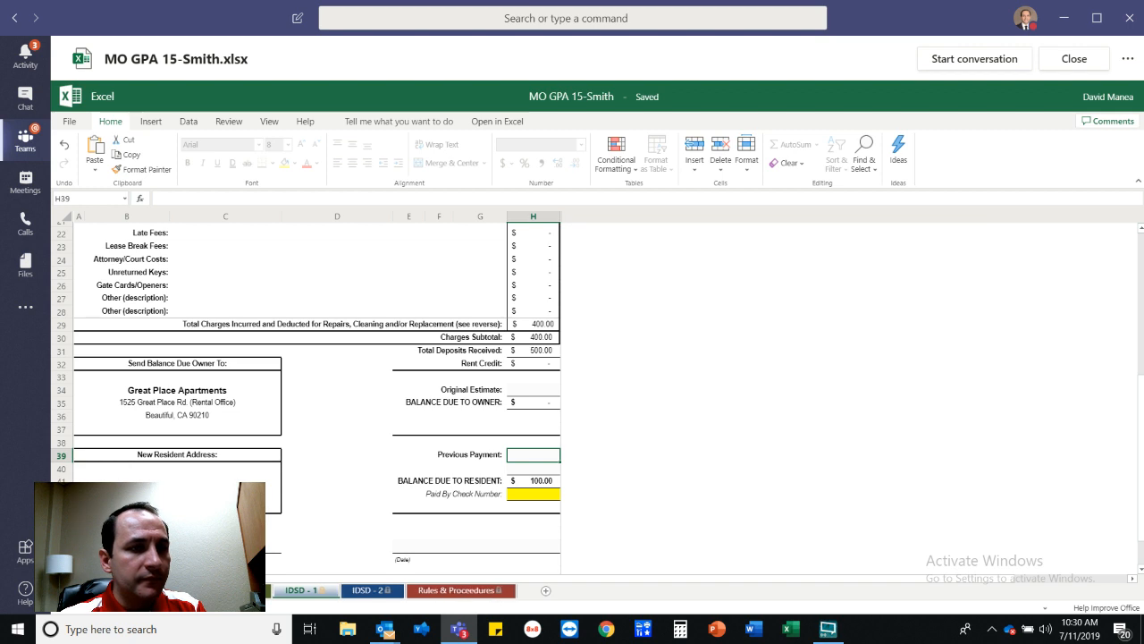
pyautogui.click(197, 590)
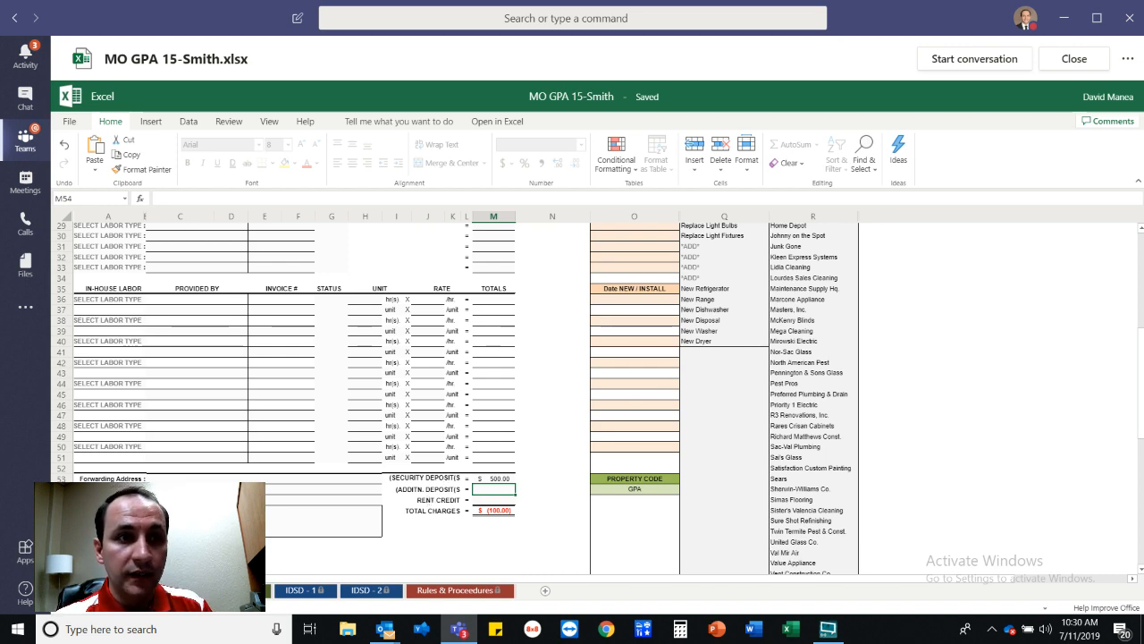
# Enter 07/01/19 in the Estimate Sent date cell at the top of the worksheet.
pyautogui.scroll(10, 545, 438)
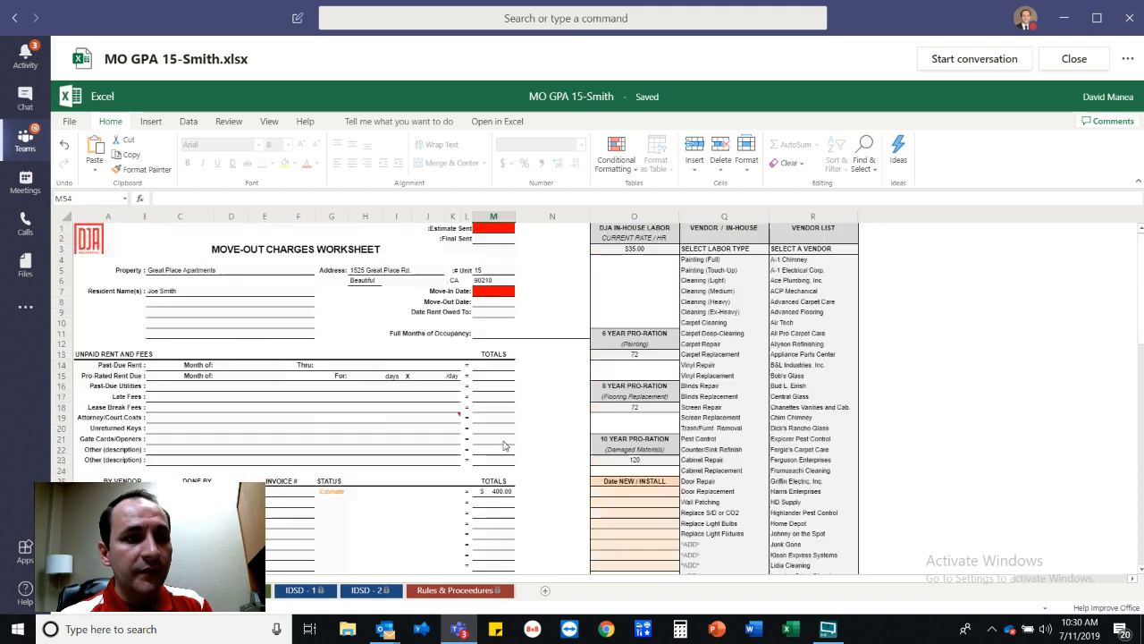
pyautogui.click(497, 230)
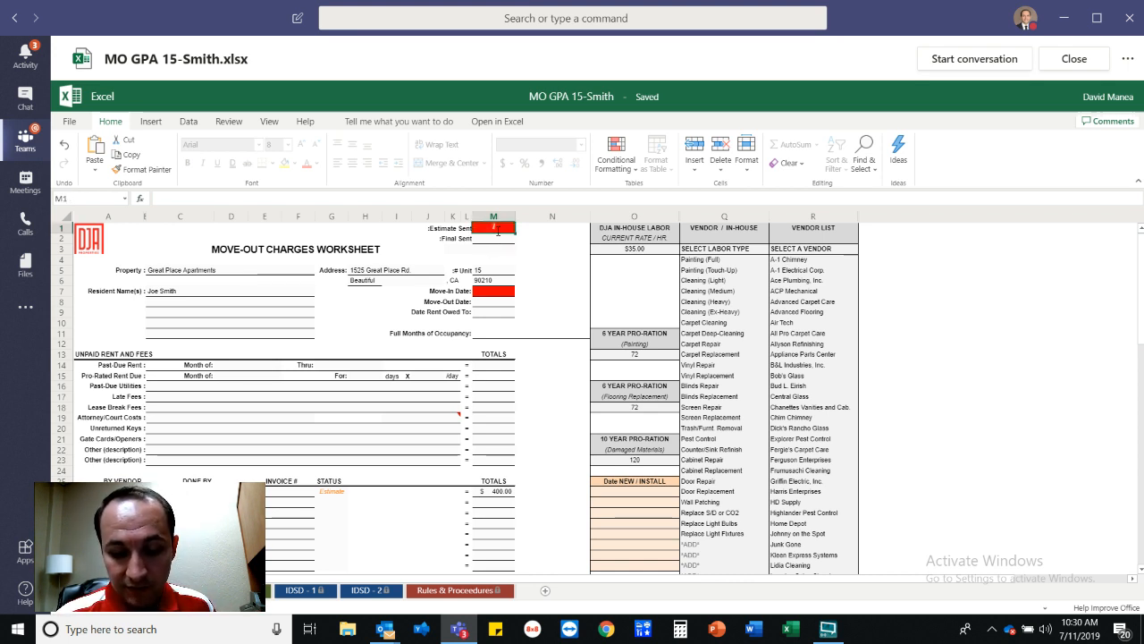
pyautogui.write('7/1')
pyautogui.press('Return')
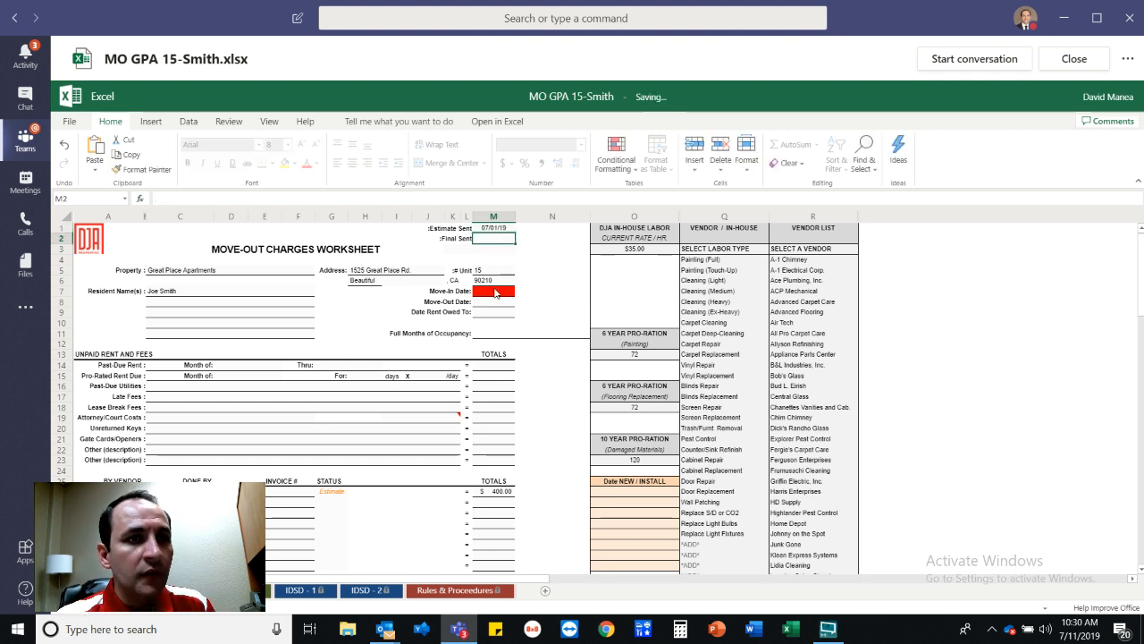
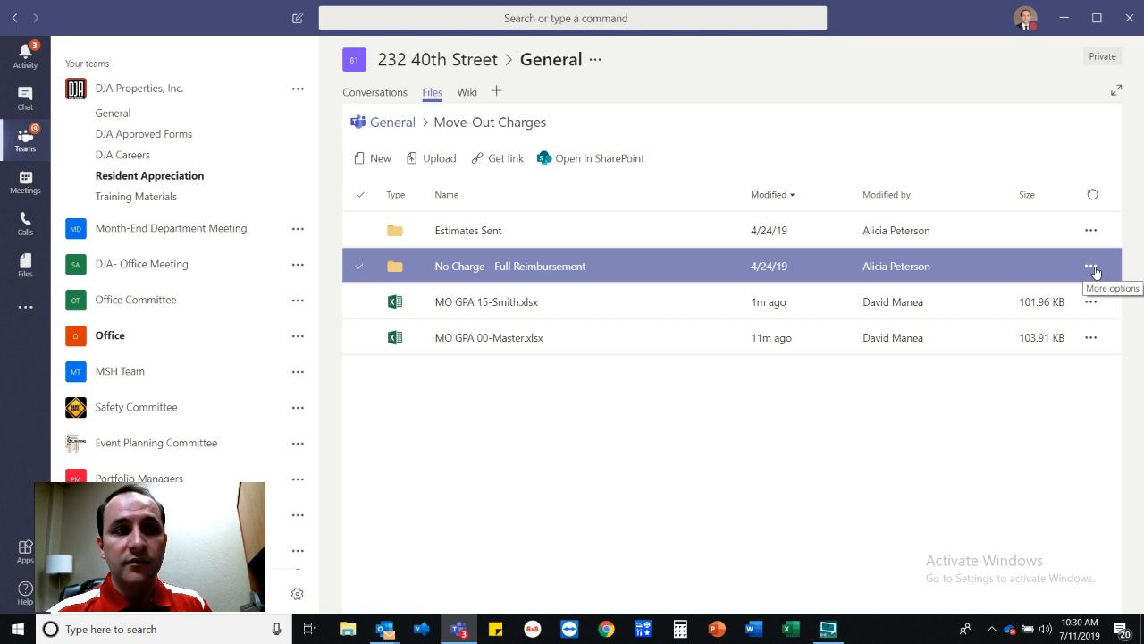
# Move MO GPA 15-Smith.xlsx from Move-Out Charges into the Estimates Sent folder.
pyautogui.click(508, 306)
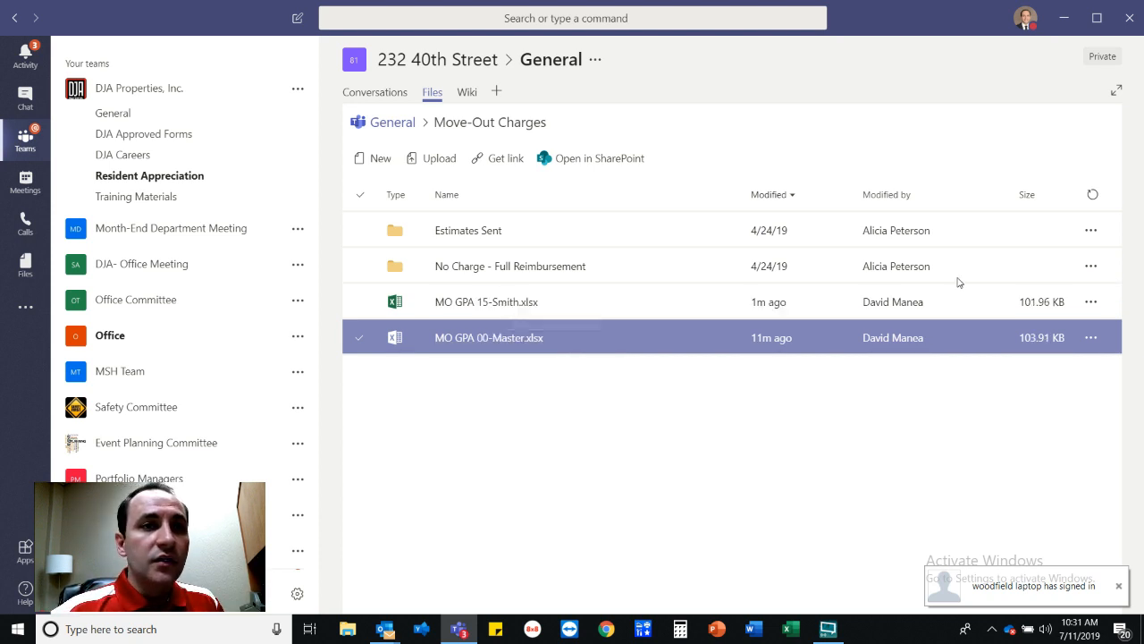
pyautogui.click(1091, 303)
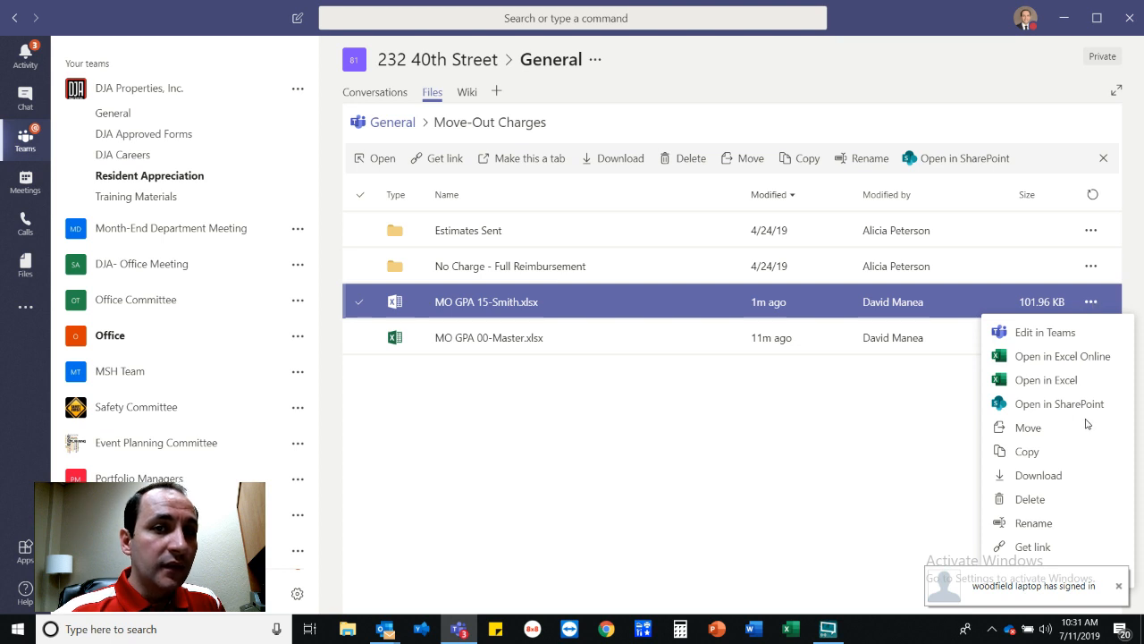
pyautogui.click(1028, 429)
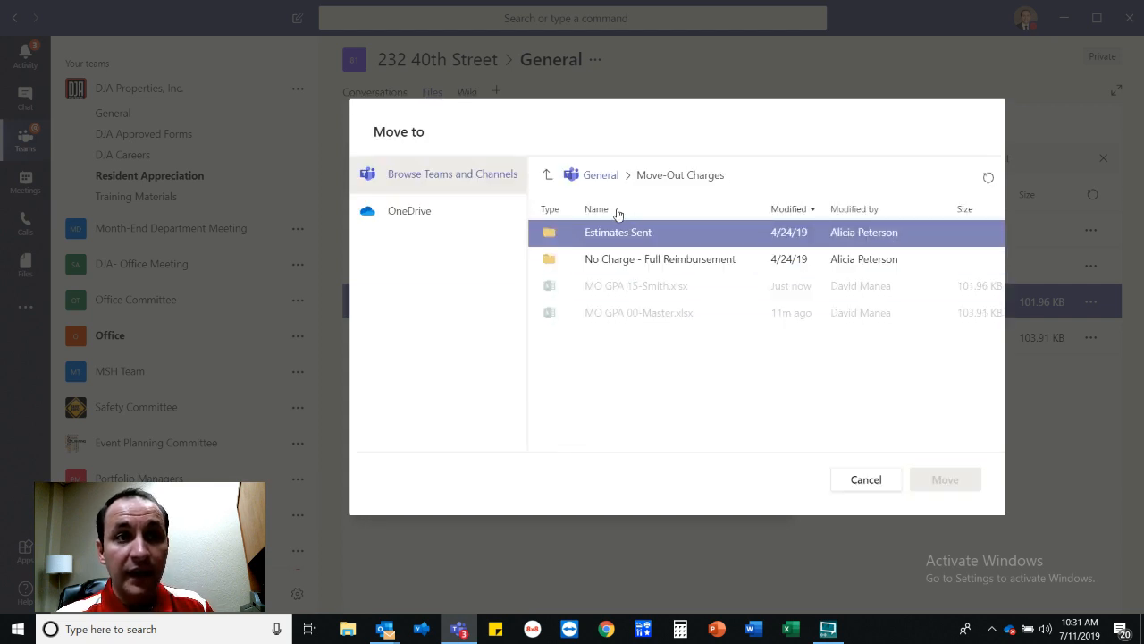
pyautogui.click(604, 235)
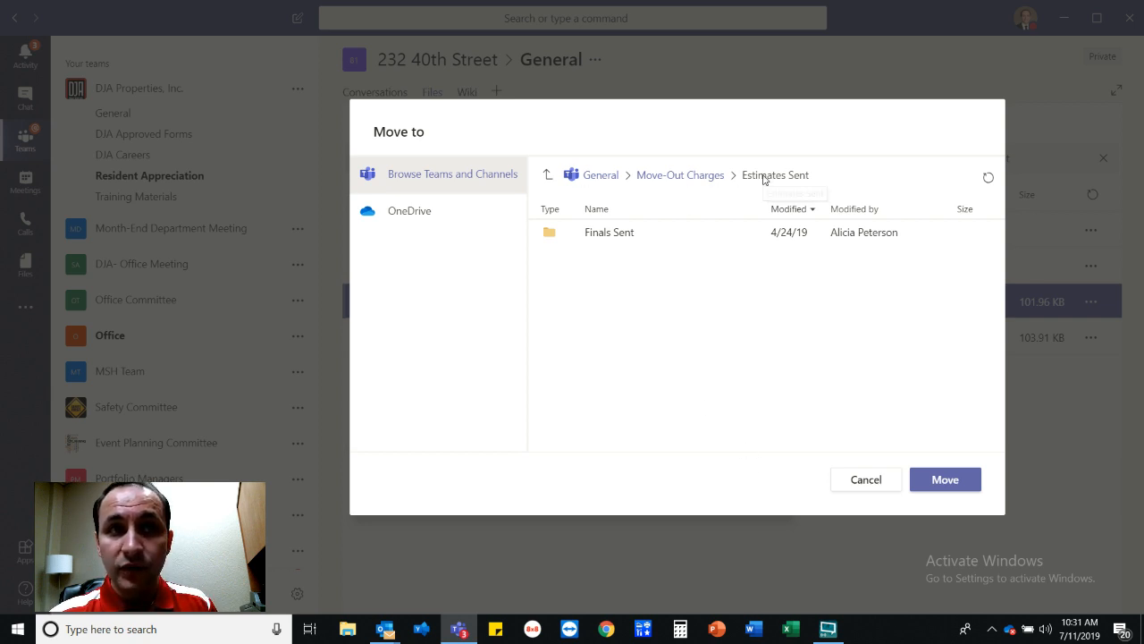
pyautogui.moveTo(743, 176); pyautogui.dragTo(807, 181)
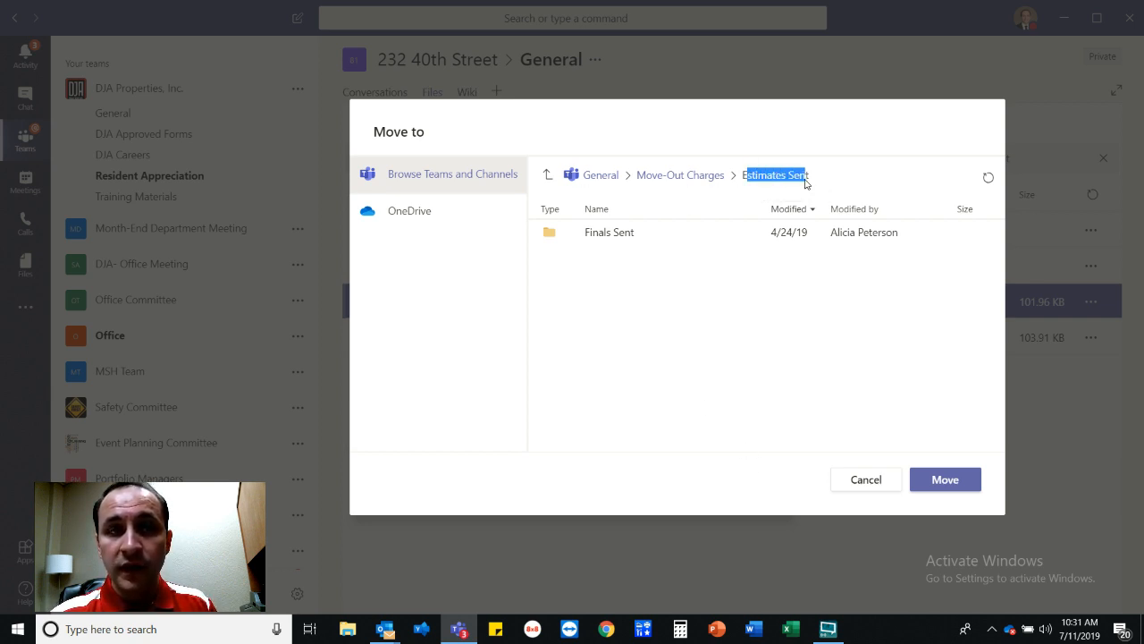
pyautogui.click(808, 181)
pyautogui.click(941, 479)
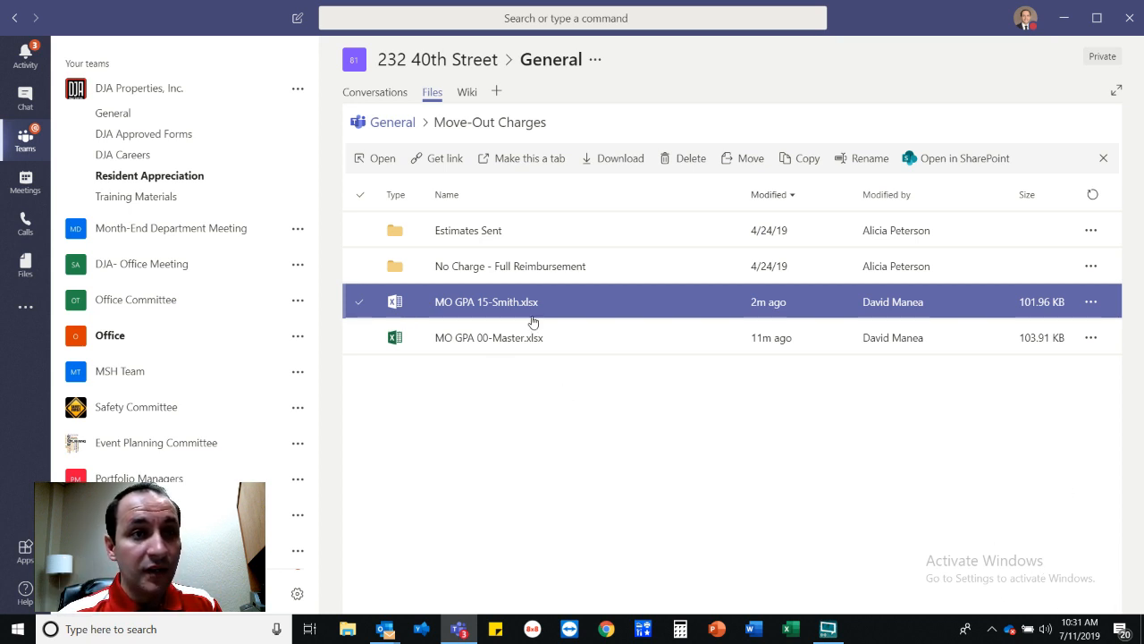
# Move MO GPA 15-Smith.xlsx to Estimates Sent again; Teams shows 'Sorry, we ran into a problem'.
pyautogui.click(1090, 304)
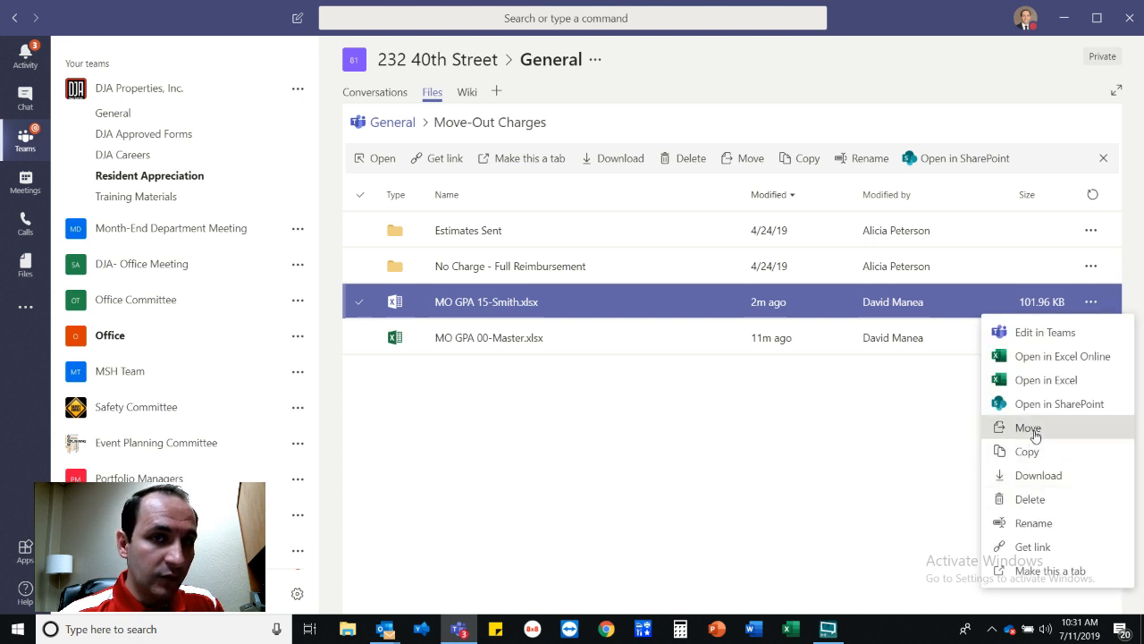
pyautogui.click(1035, 434)
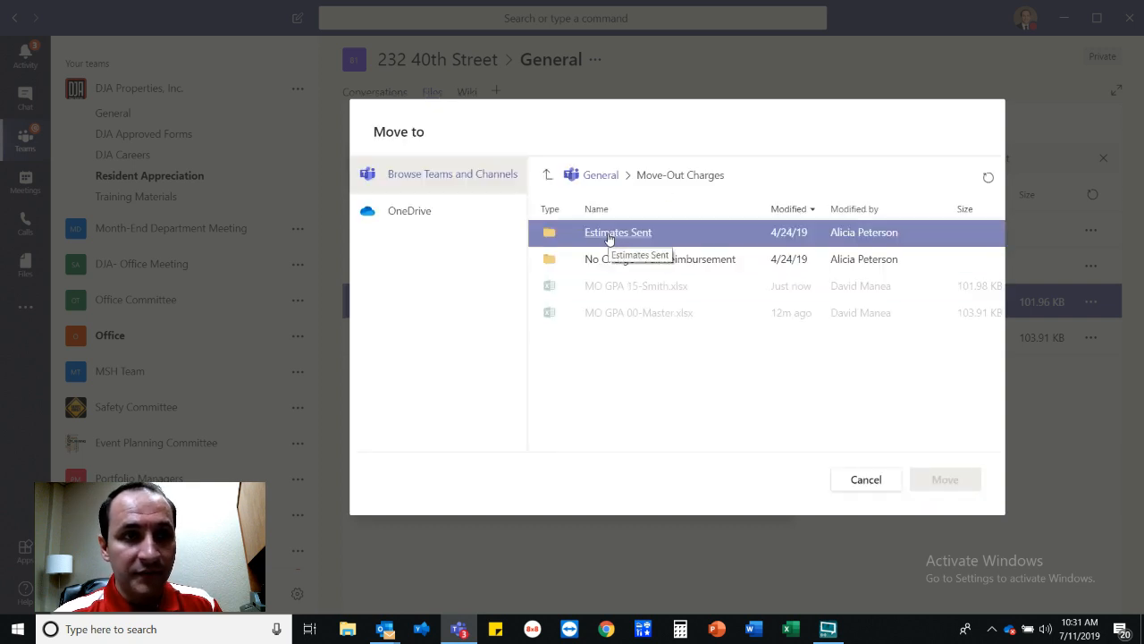
pyautogui.click(608, 236)
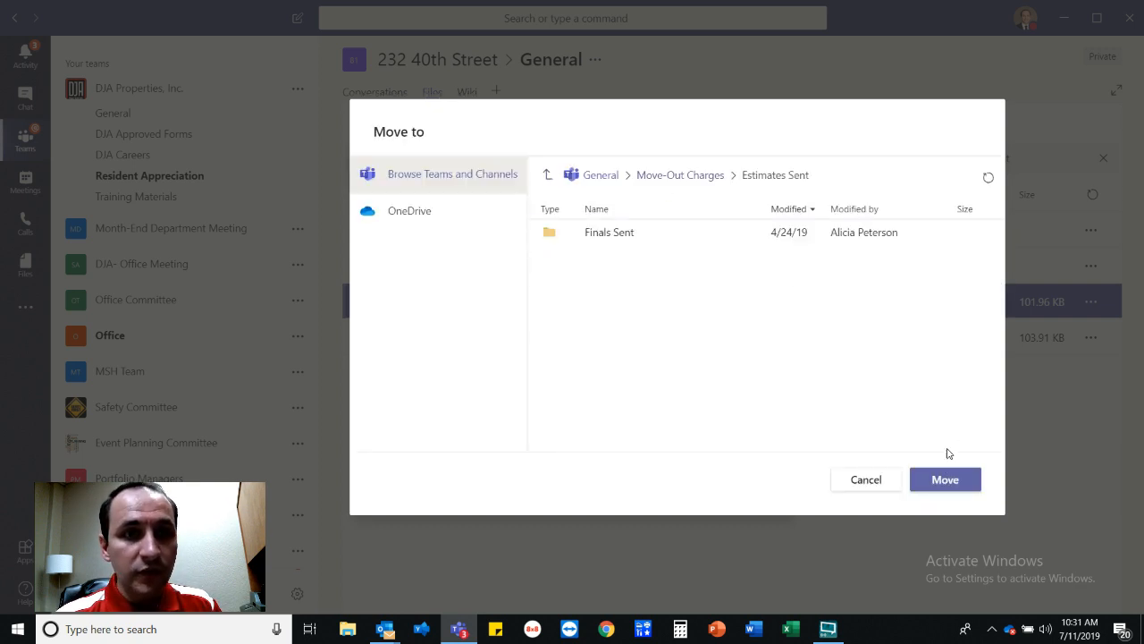
pyautogui.click(939, 487)
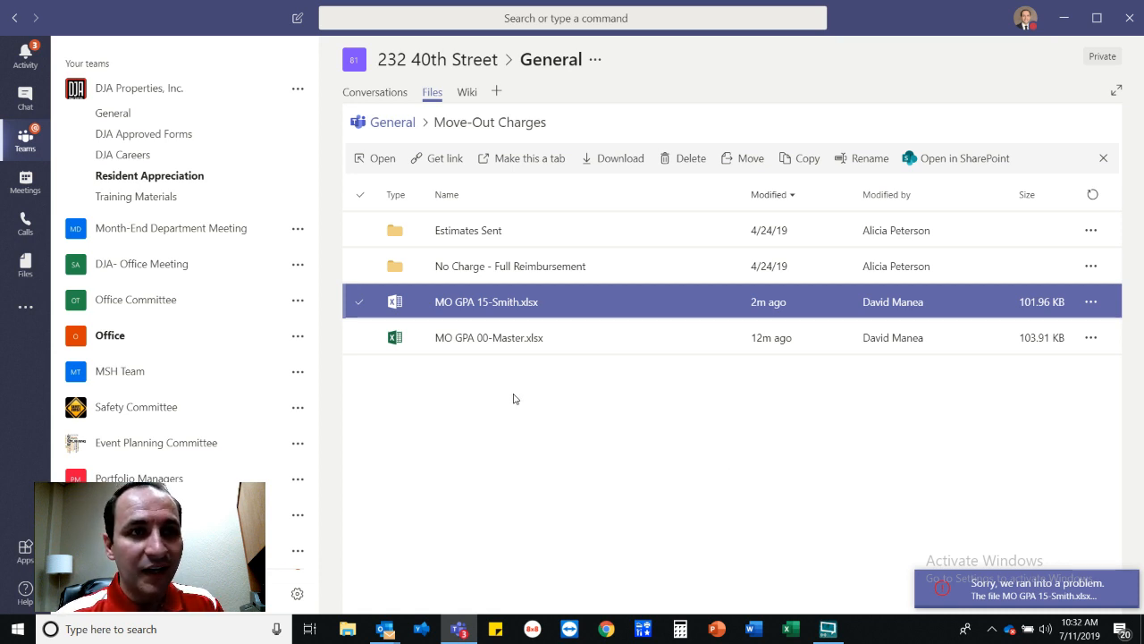
# Open MO GPA 15-Smith.xlsx's folder in SharePoint from the file's shortcut menu.
pyautogui.rightClick(480, 307)
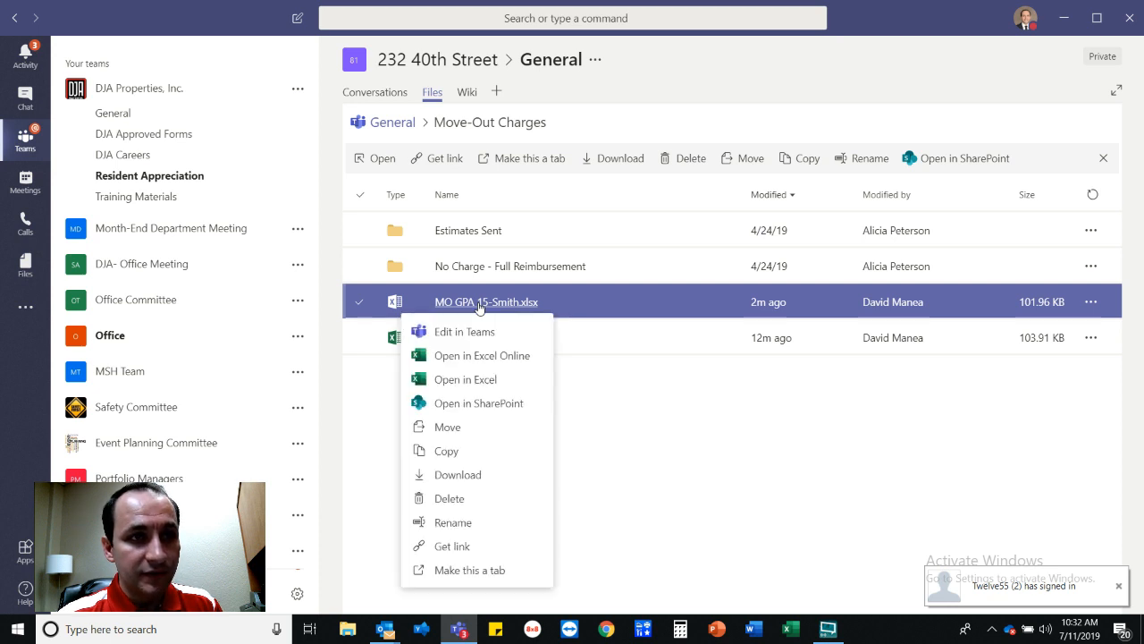
pyautogui.click(480, 403)
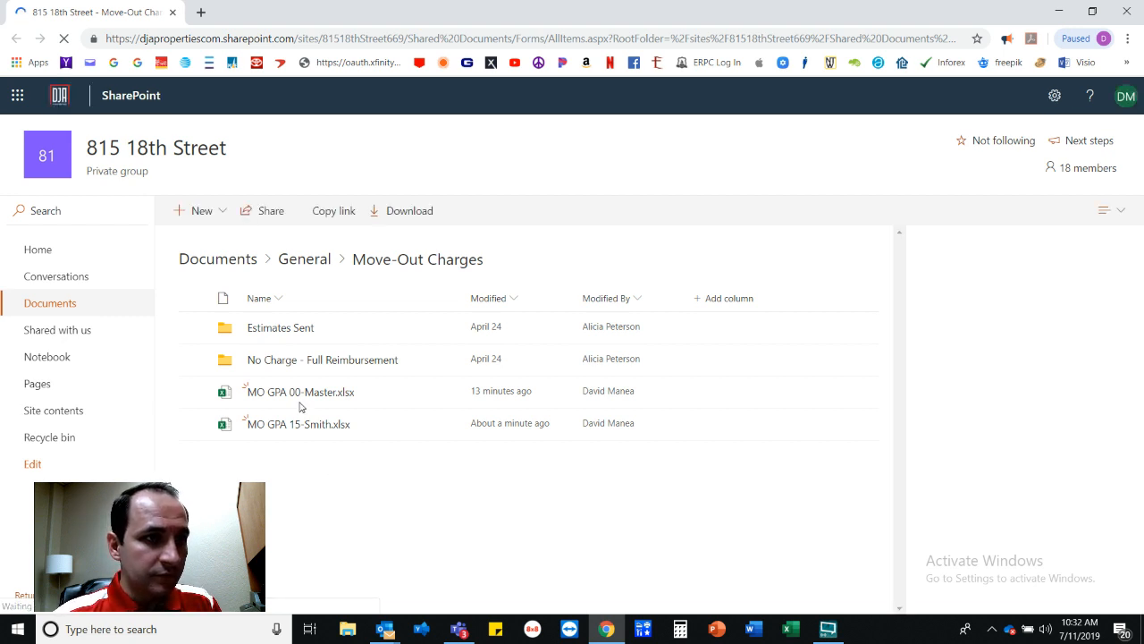
# Move MO GPA 15-Smith.xlsx to General > Move-Out Charges > Estimates Sent, dismissing the meeting reminders.
pyautogui.click(195, 428)
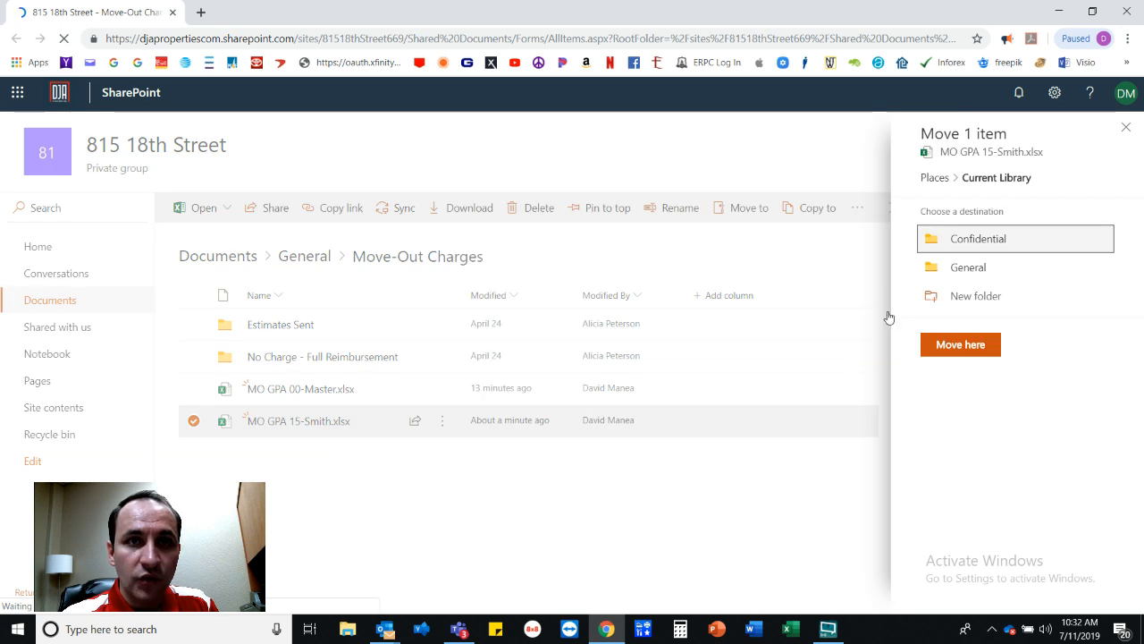
pyautogui.click(974, 270)
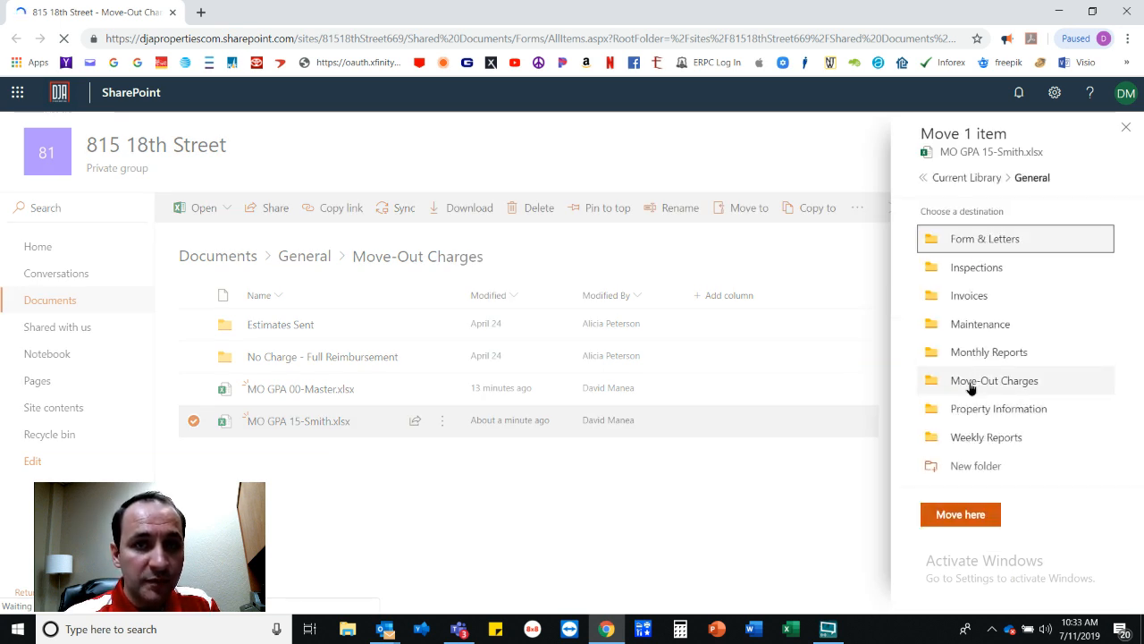
pyautogui.click(970, 383)
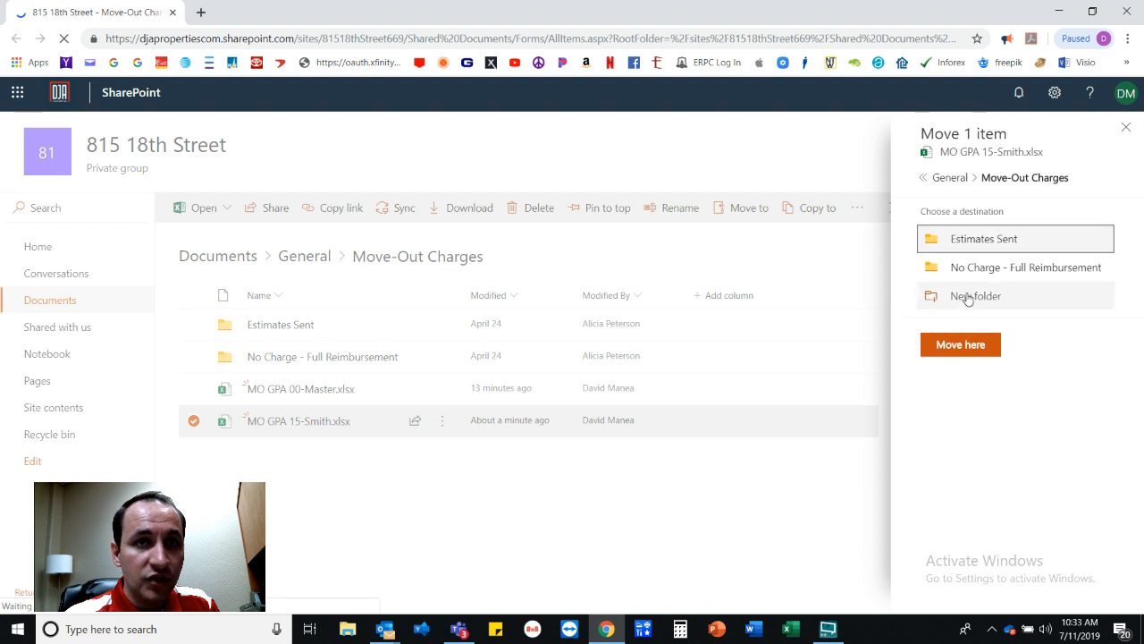
pyautogui.click(976, 244)
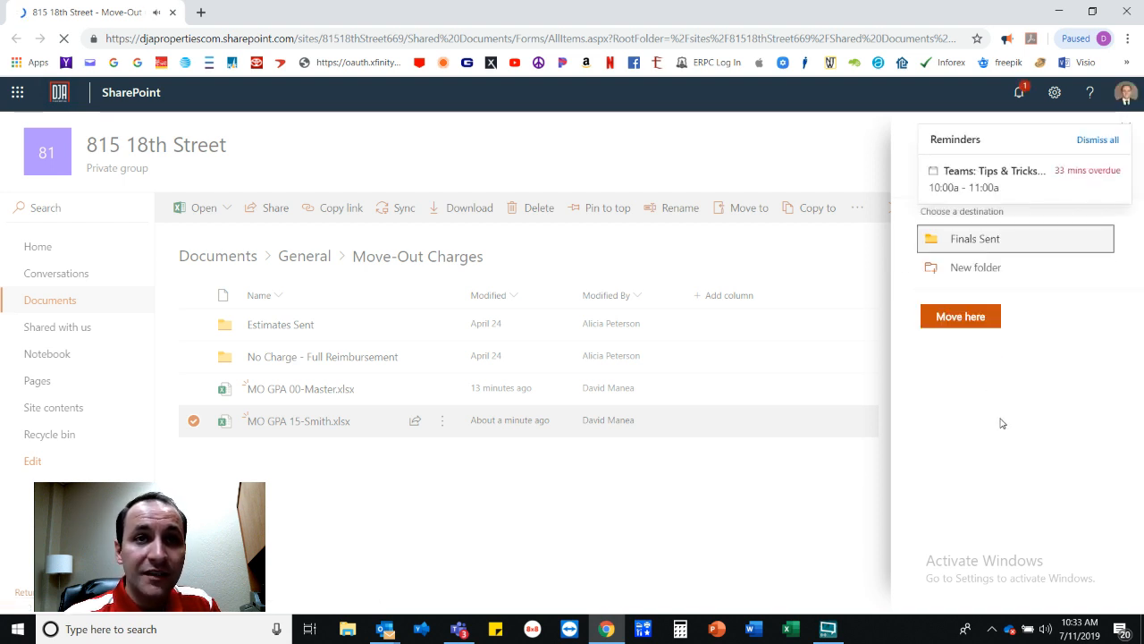
pyautogui.click(958, 317)
pyautogui.click(1096, 140)
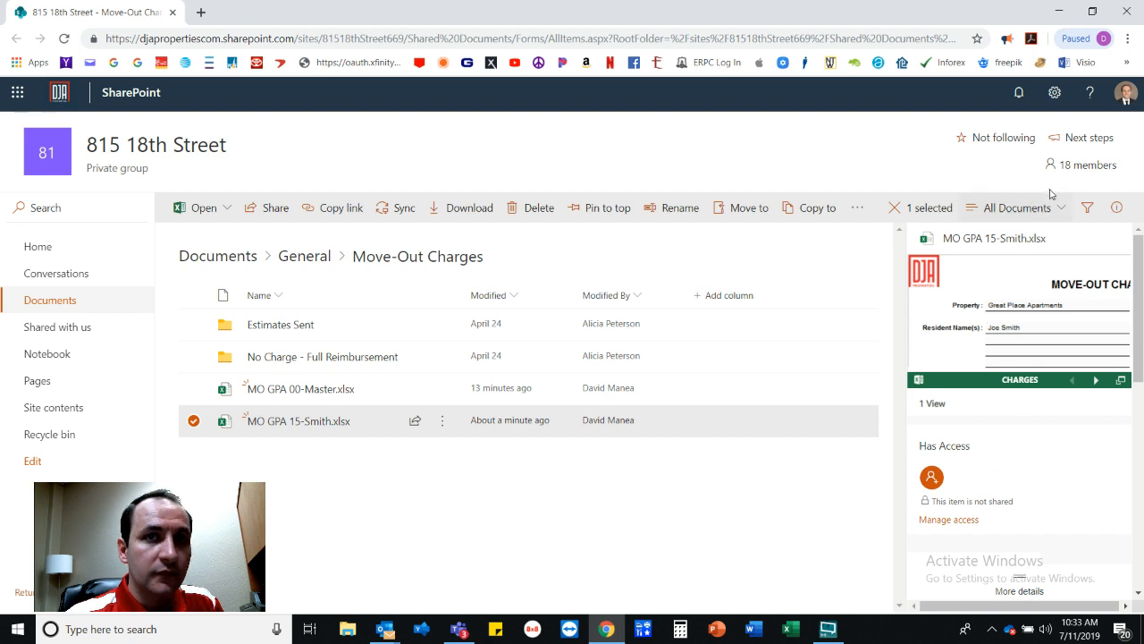
# Move MO GPA 15-Smith.xlsx to Current Library > General > Move-Out Charges > Estimates Sent.
pyautogui.click(444, 423)
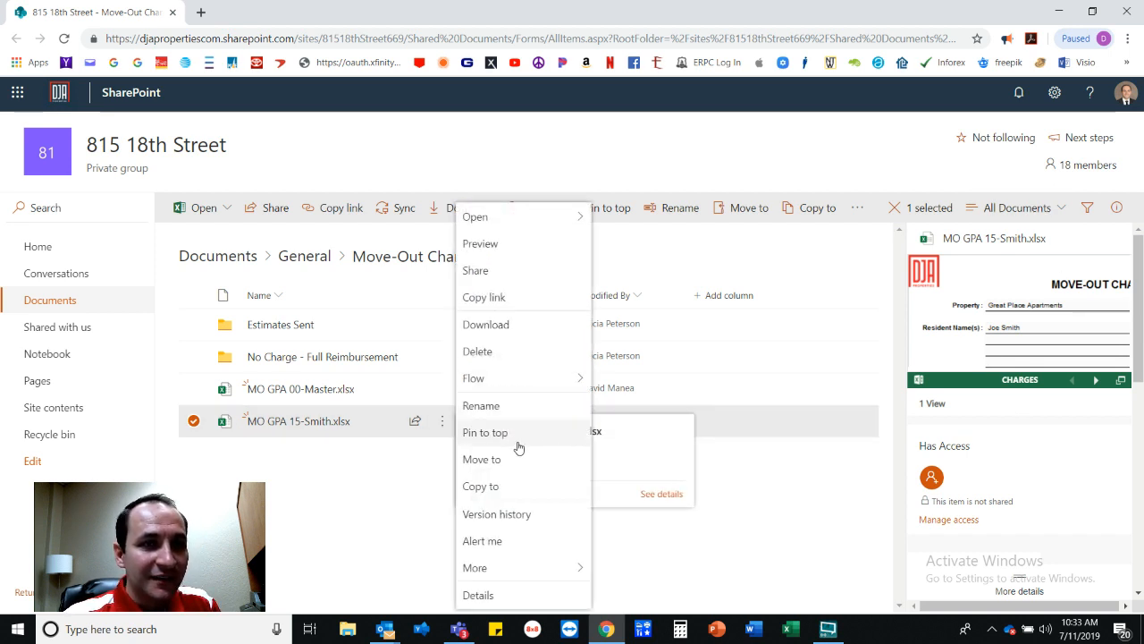
pyautogui.click(498, 461)
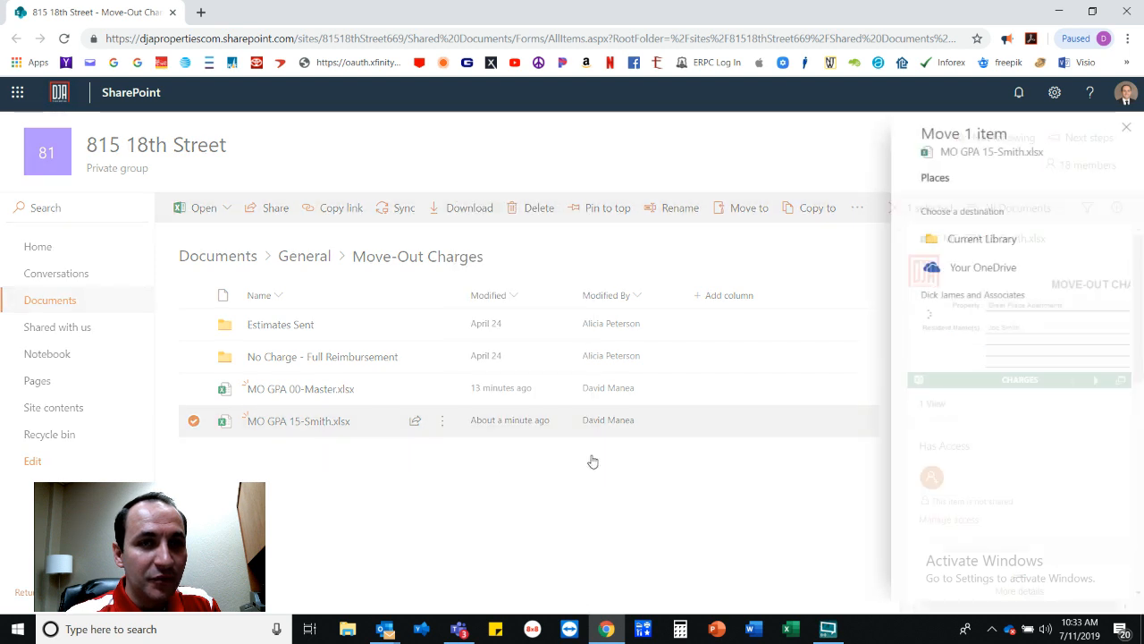
pyautogui.click(981, 237)
pyautogui.click(984, 265)
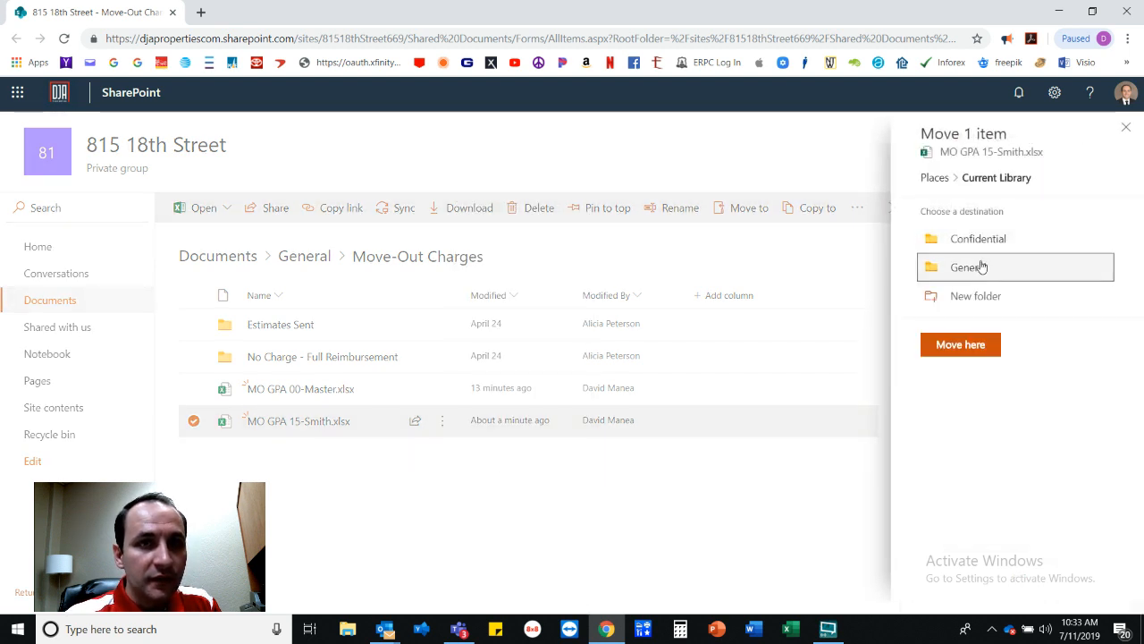
pyautogui.click(984, 381)
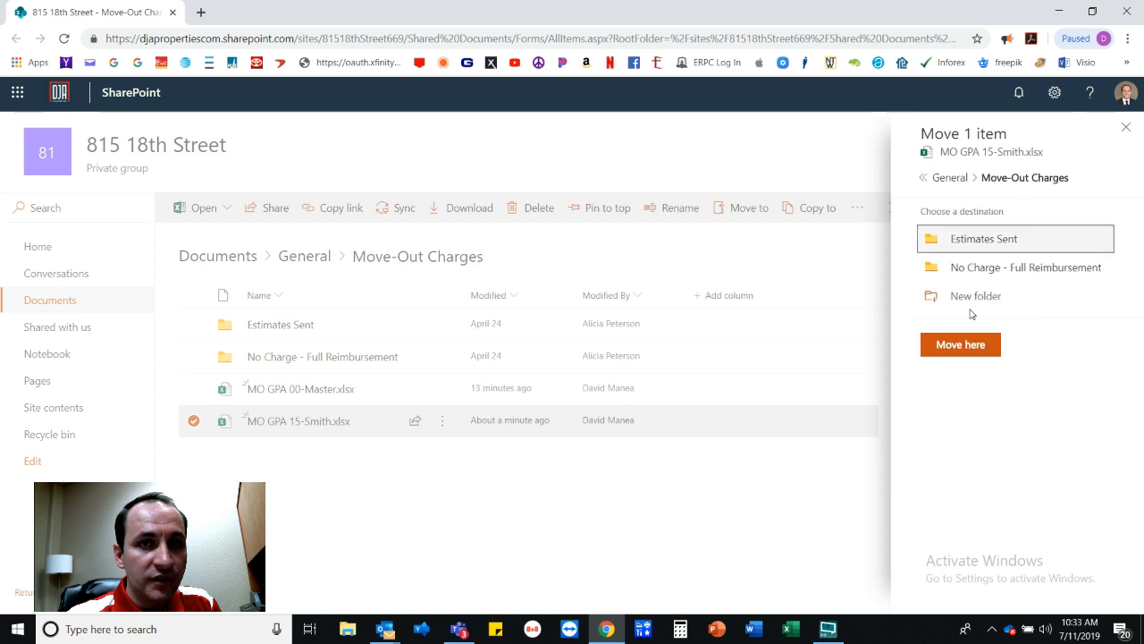
pyautogui.click(978, 238)
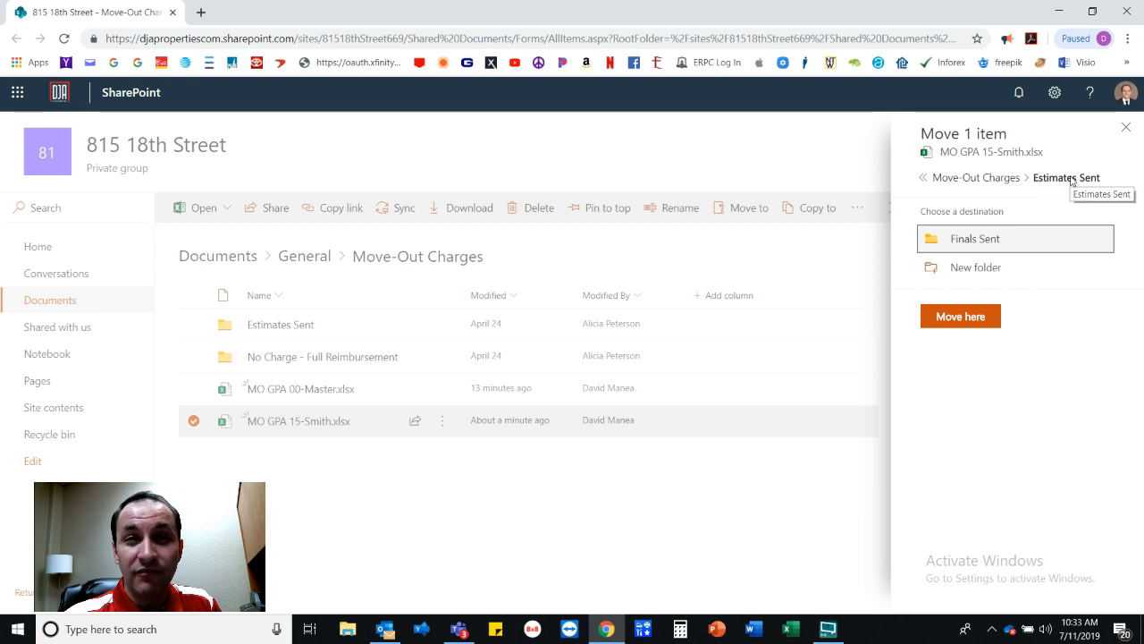
pyautogui.click(948, 320)
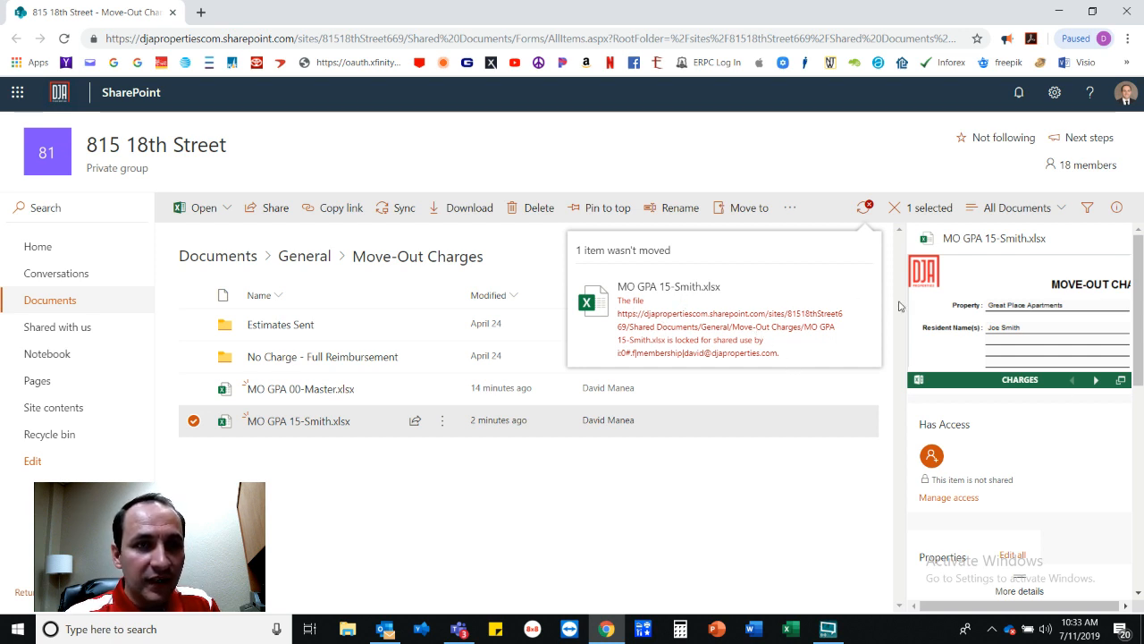
# Check the move error showing the file is locked for shared use, then deselect the workbook.
pyautogui.click(864, 208)
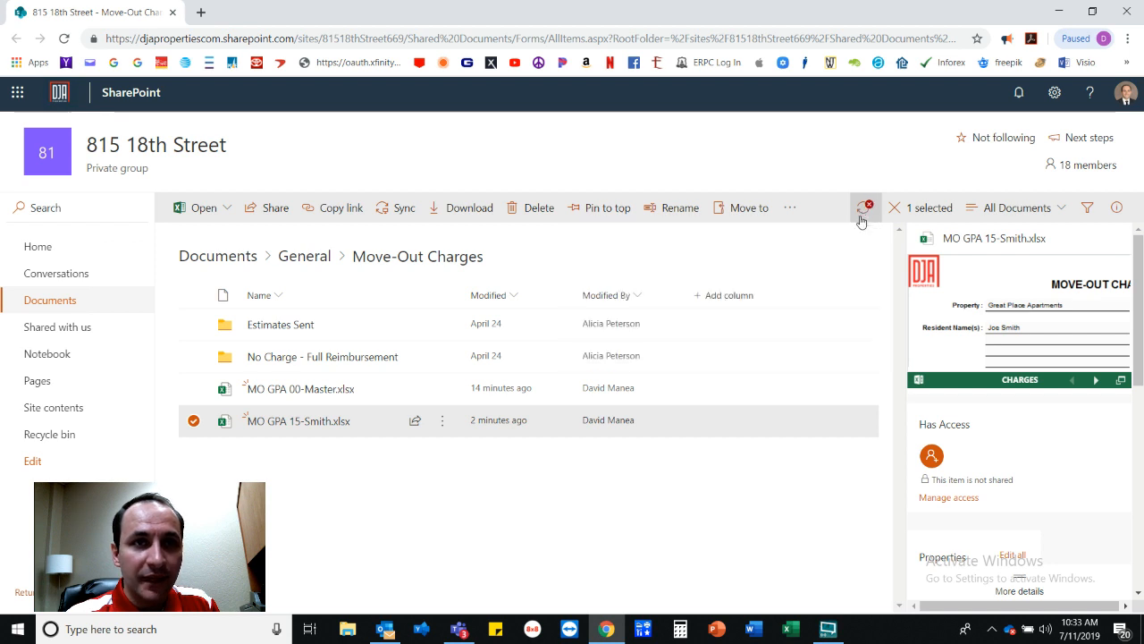
pyautogui.click(865, 207)
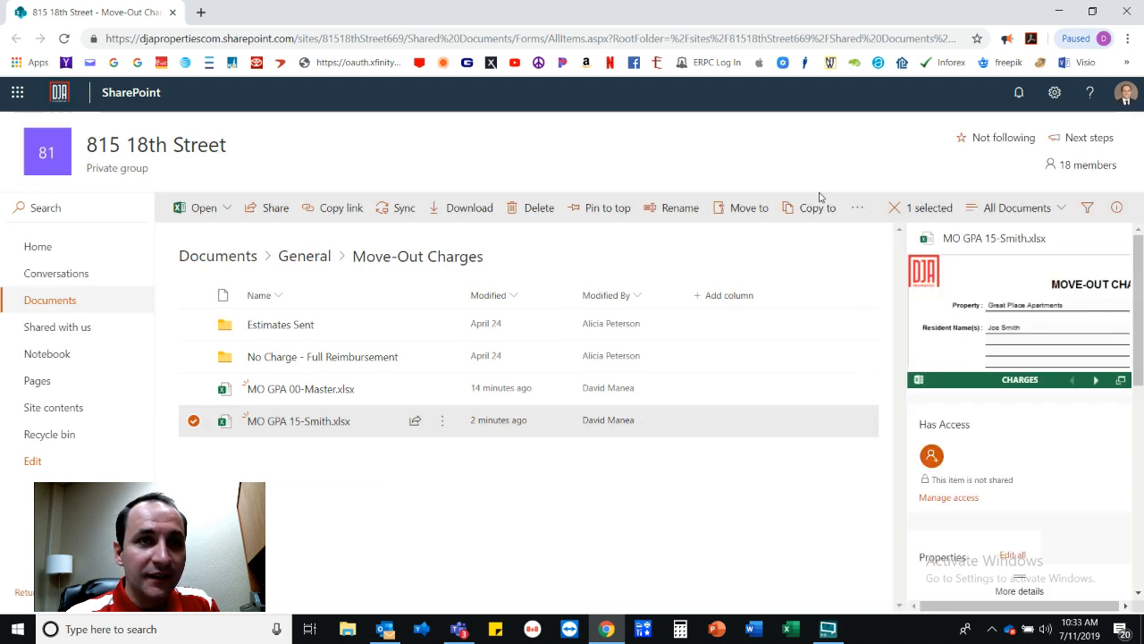
pyautogui.click(501, 552)
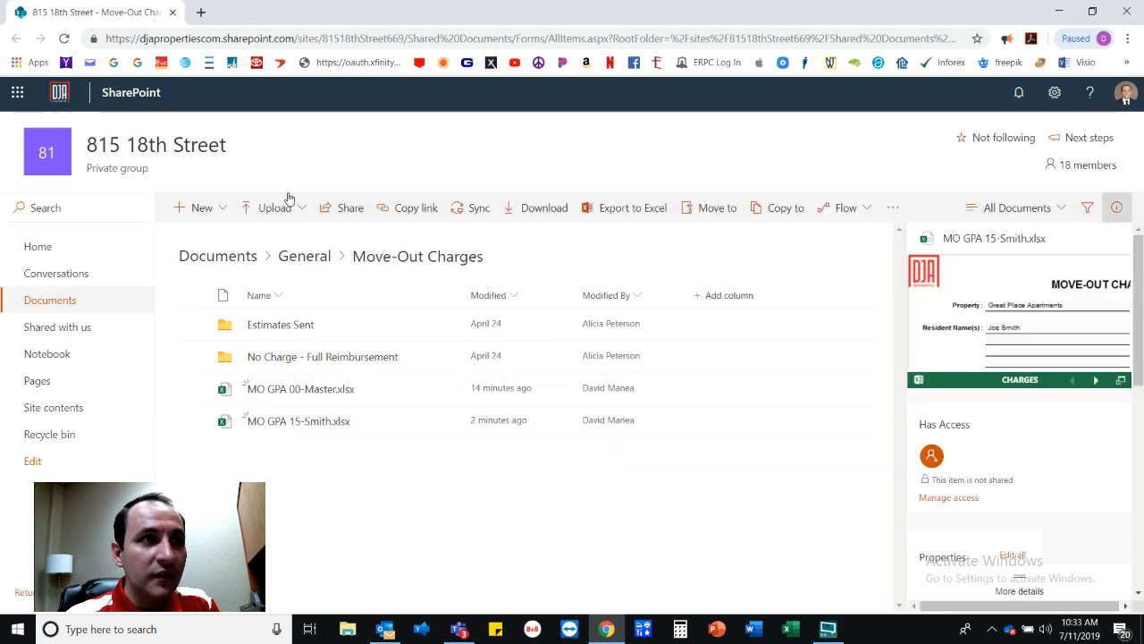
# Close the SharePoint Chrome window to return to the Move-Out Charges files in Teams.
pyautogui.click(1128, 11)
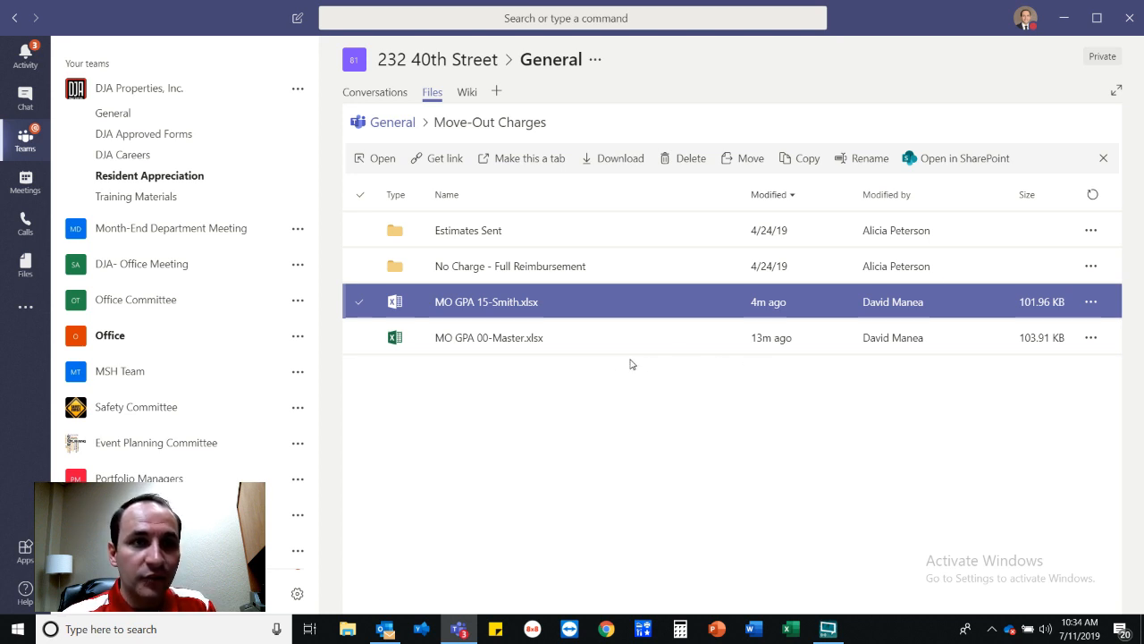
# Close Teams and minimize XSplit Broadcaster, reopening and closing Teams once more.
pyautogui.click(1127, 20)
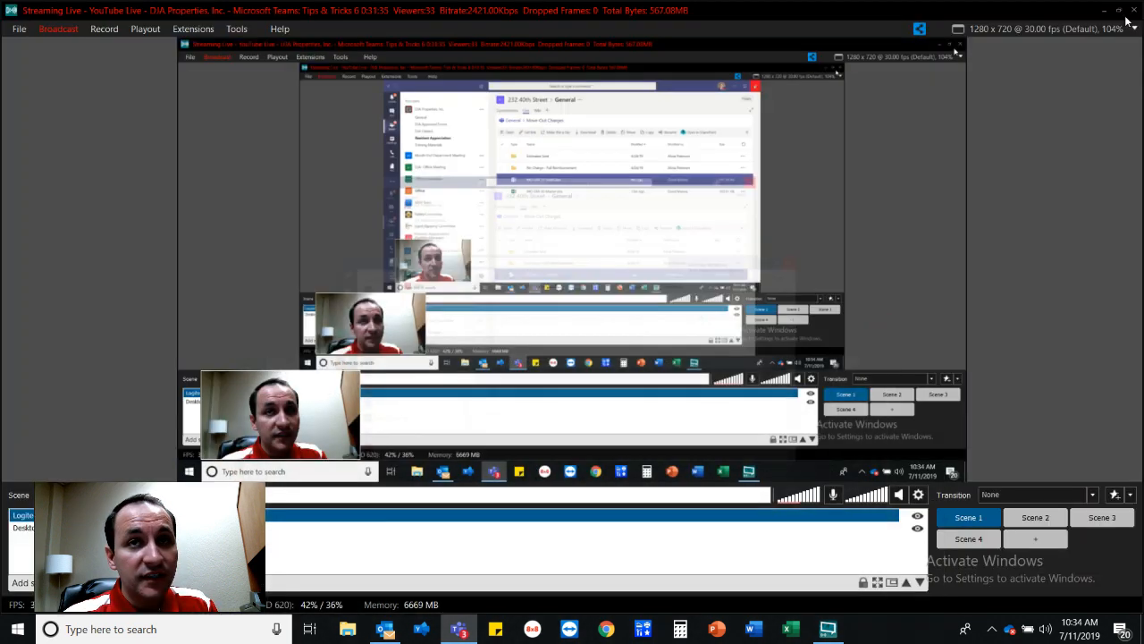
pyautogui.click(1104, 11)
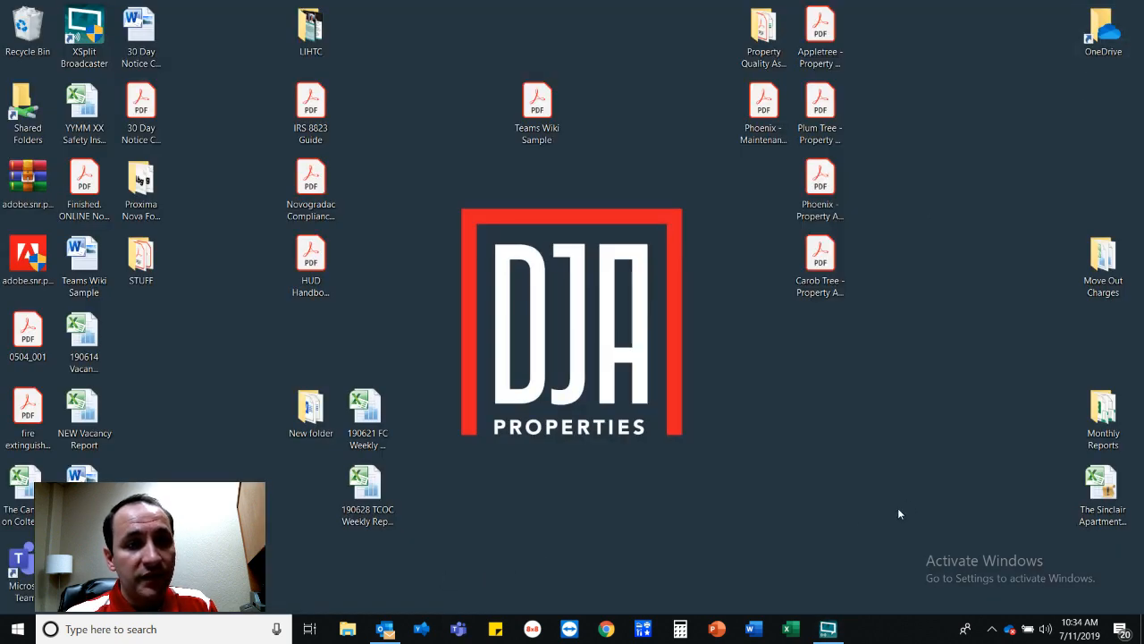
pyautogui.click(460, 630)
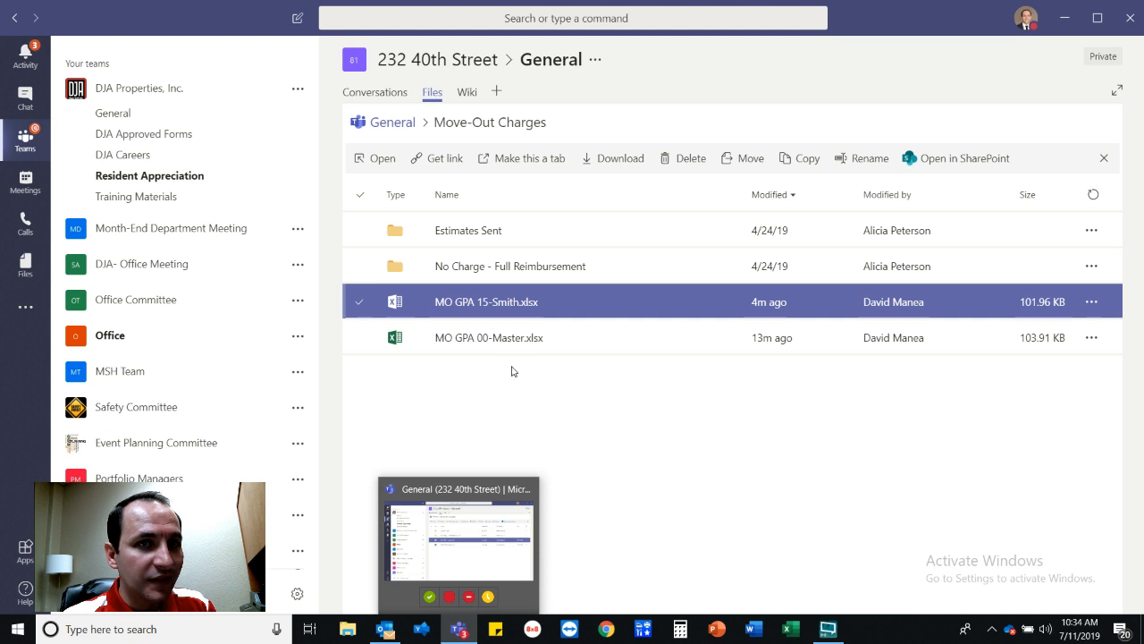
pyautogui.click(1129, 20)
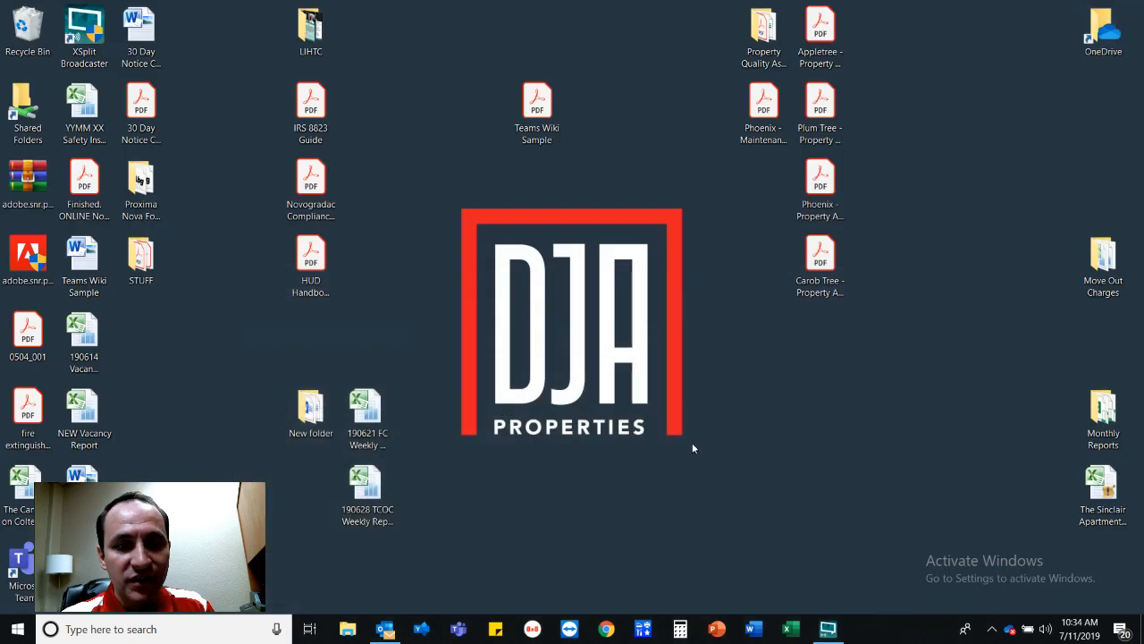
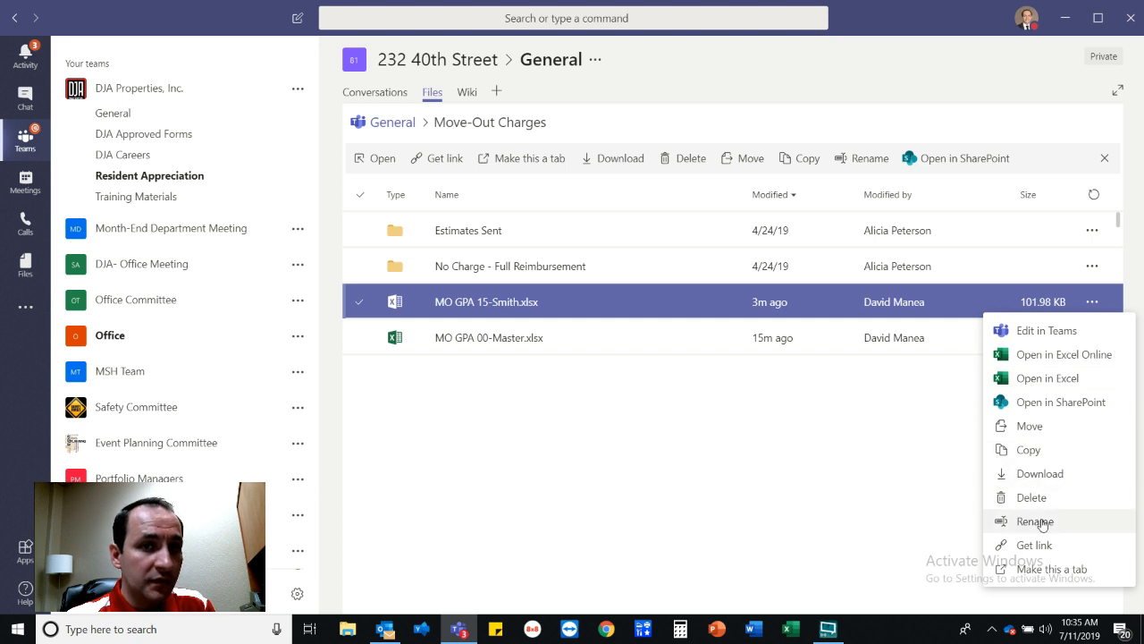
pyautogui.click(1033, 426)
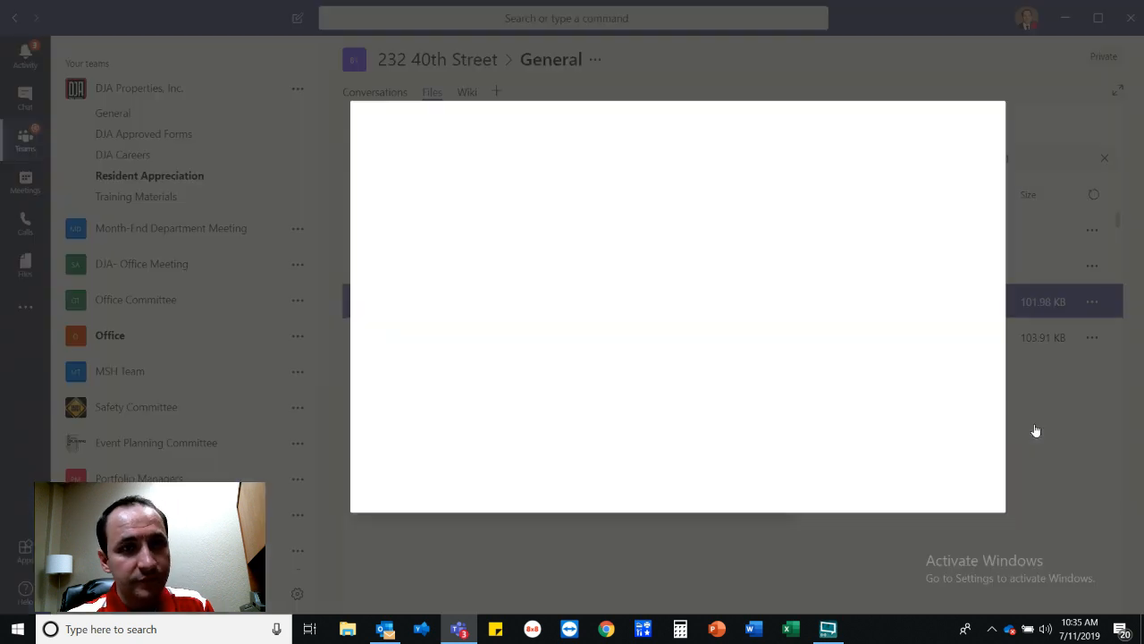
pyautogui.click(640, 243)
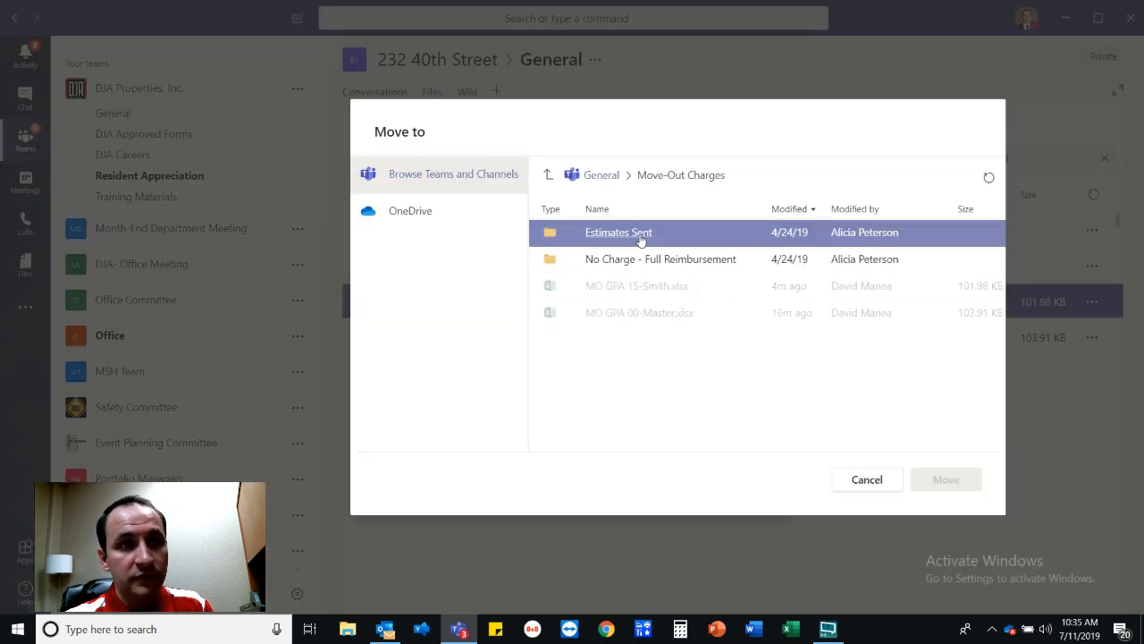
pyautogui.click(640, 242)
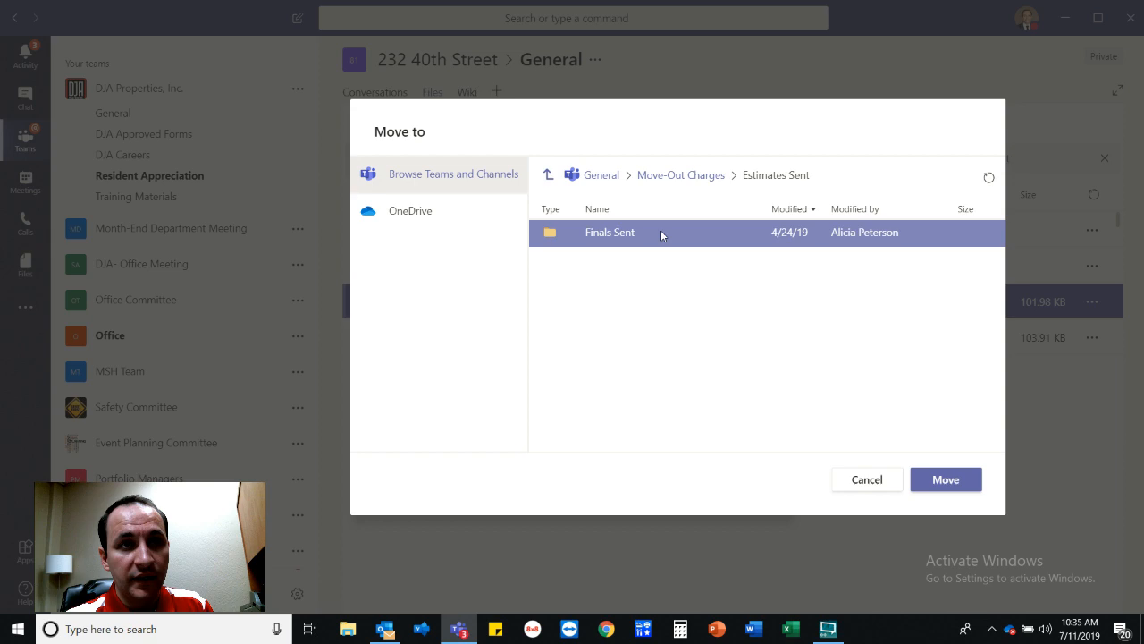
pyautogui.click(946, 480)
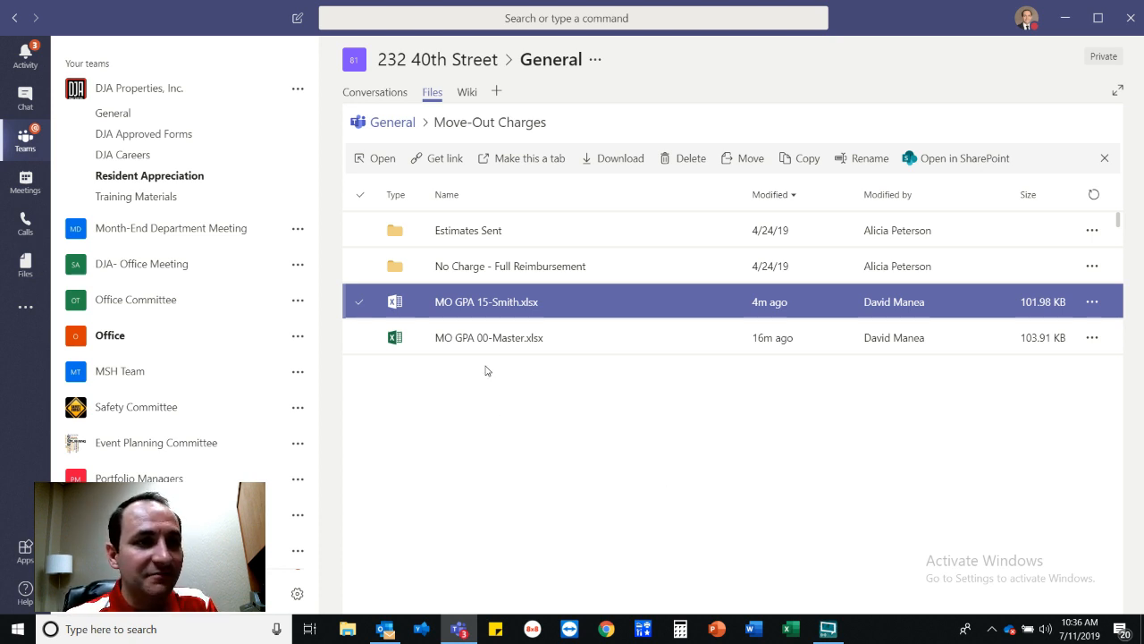
# Open MO GPA 15-Smith.xlsx and choose Edit in Teams from the Edit menu.
pyautogui.click(491, 304)
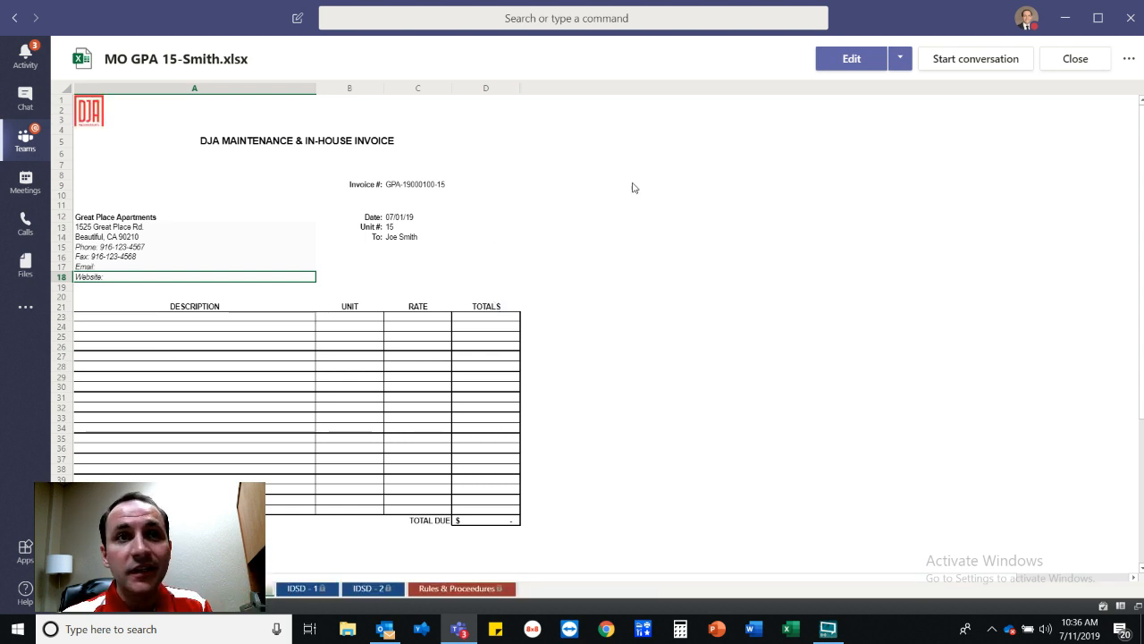
pyautogui.click(903, 62)
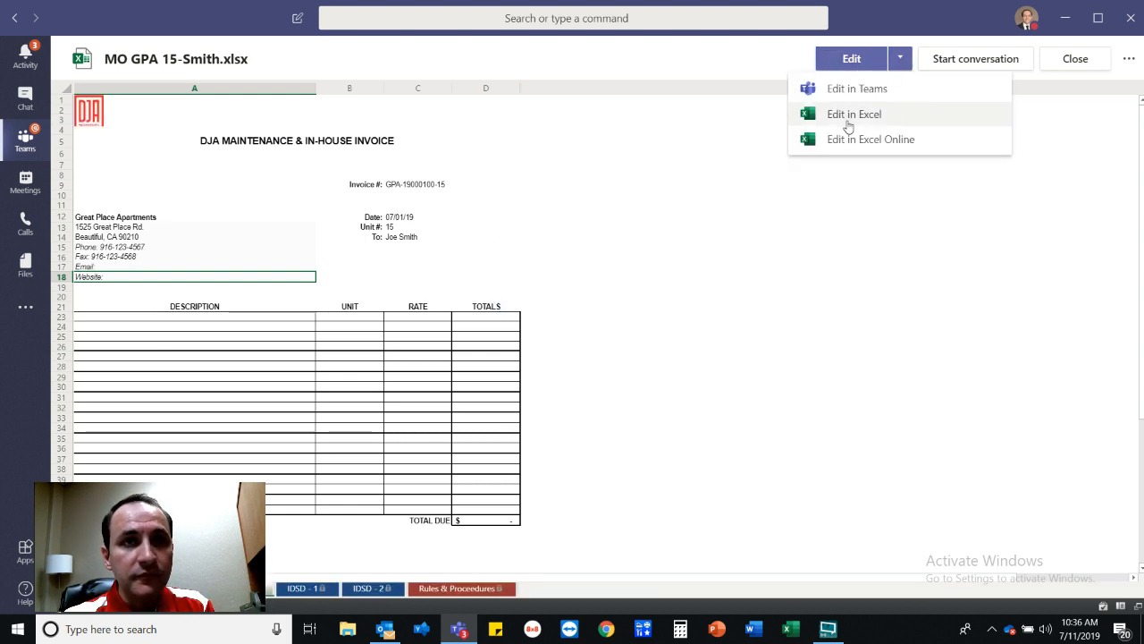
pyautogui.click(853, 87)
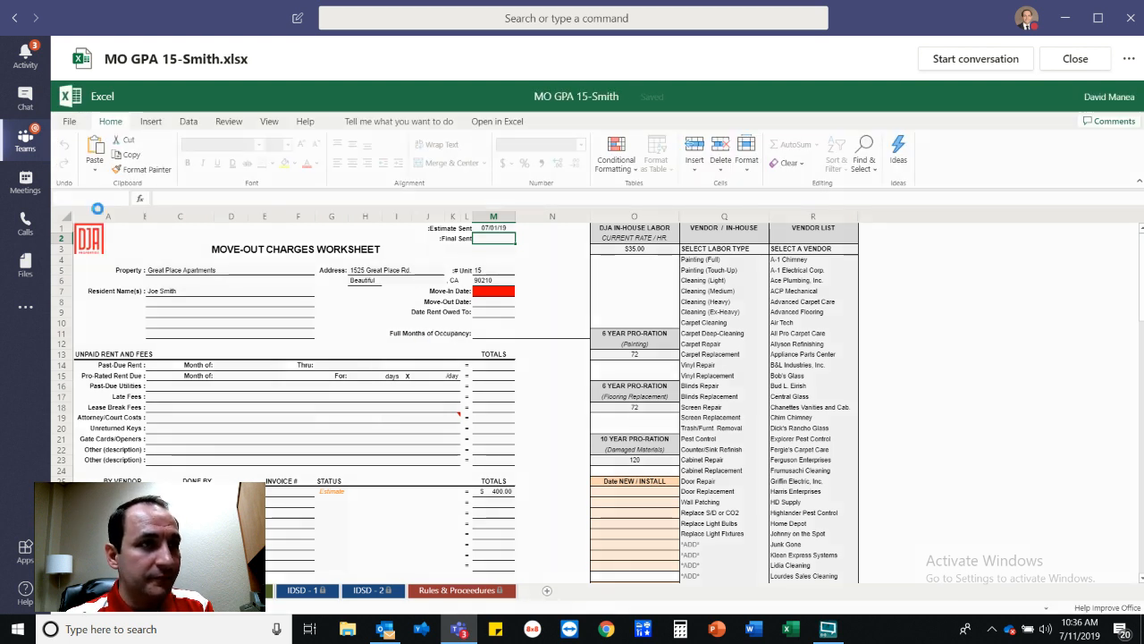
# Review the File menu's Open and Save As options, then close the MO GPA 15-Smith workbook.
pyautogui.click(71, 123)
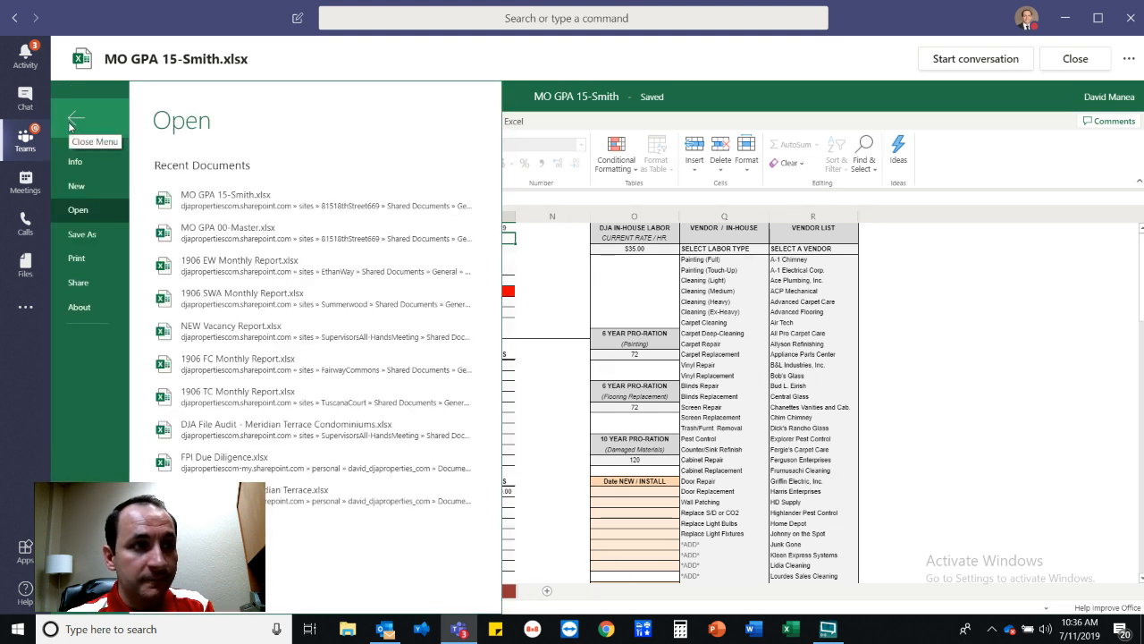
pyautogui.click(85, 236)
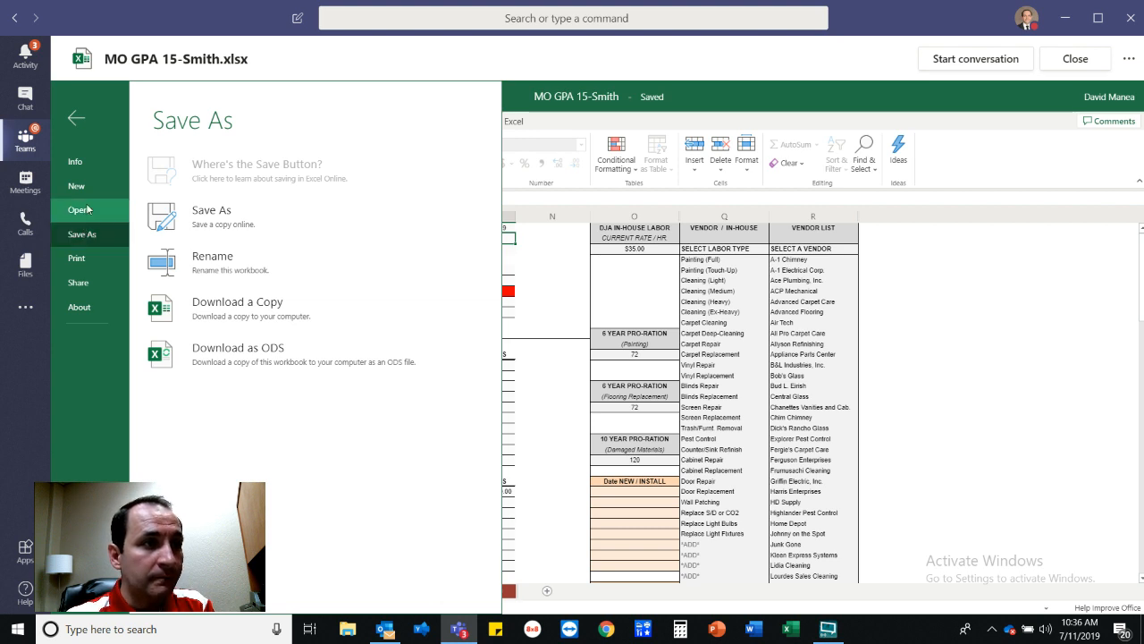
pyautogui.click(76, 117)
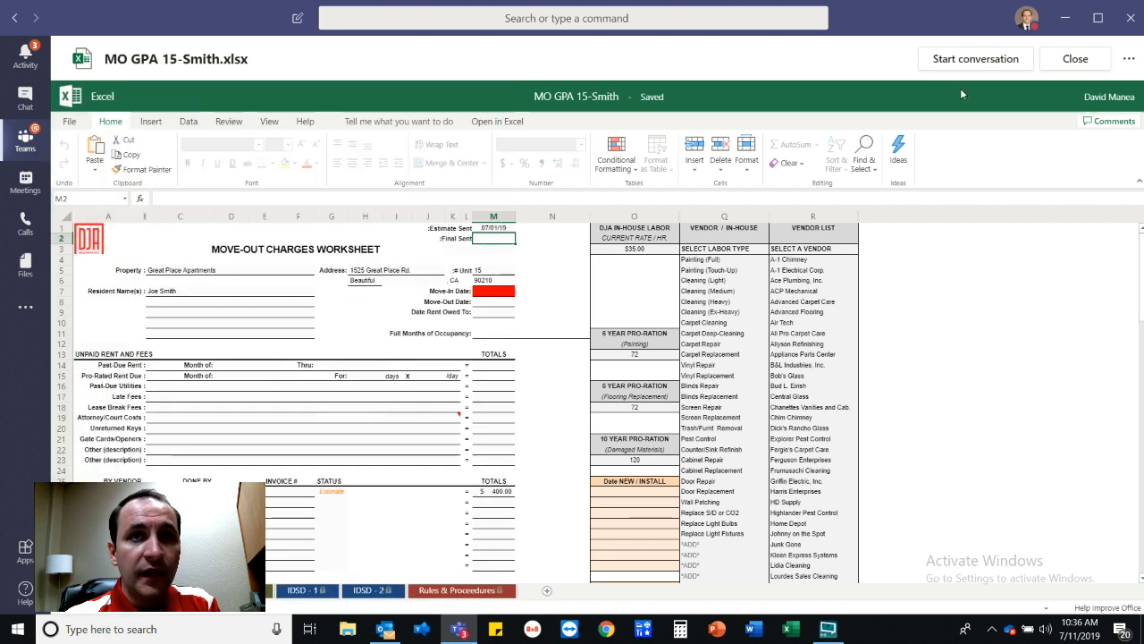
pyautogui.click(1075, 59)
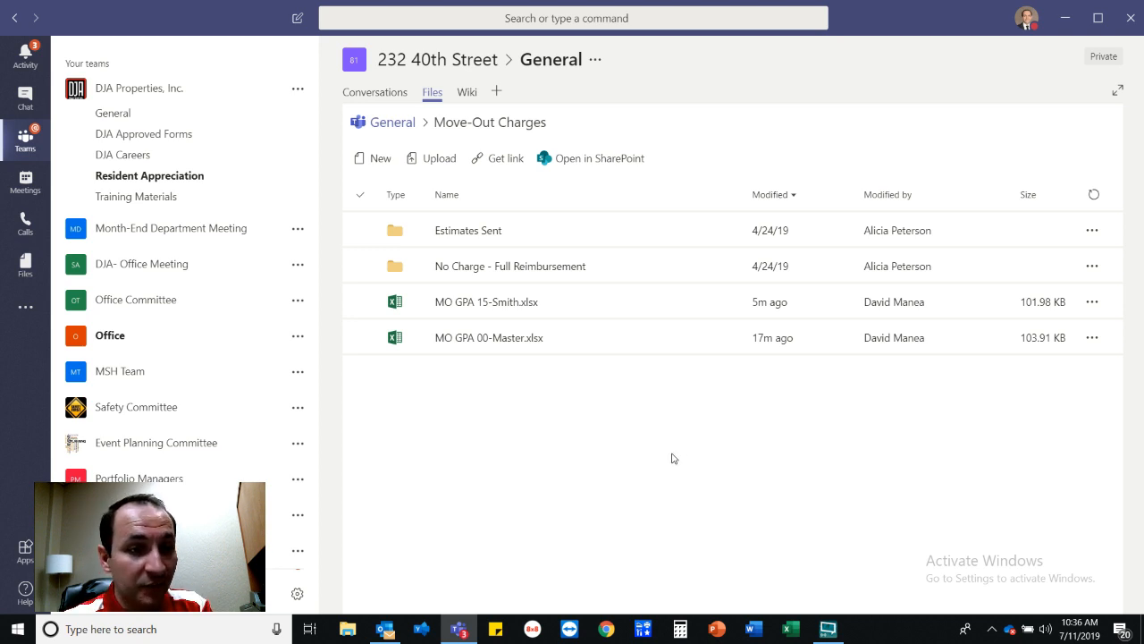
# Open the Move-Out Charges folder in SharePoint and start moving MO GPA 15-Smith.xlsx.
pyautogui.click(565, 165)
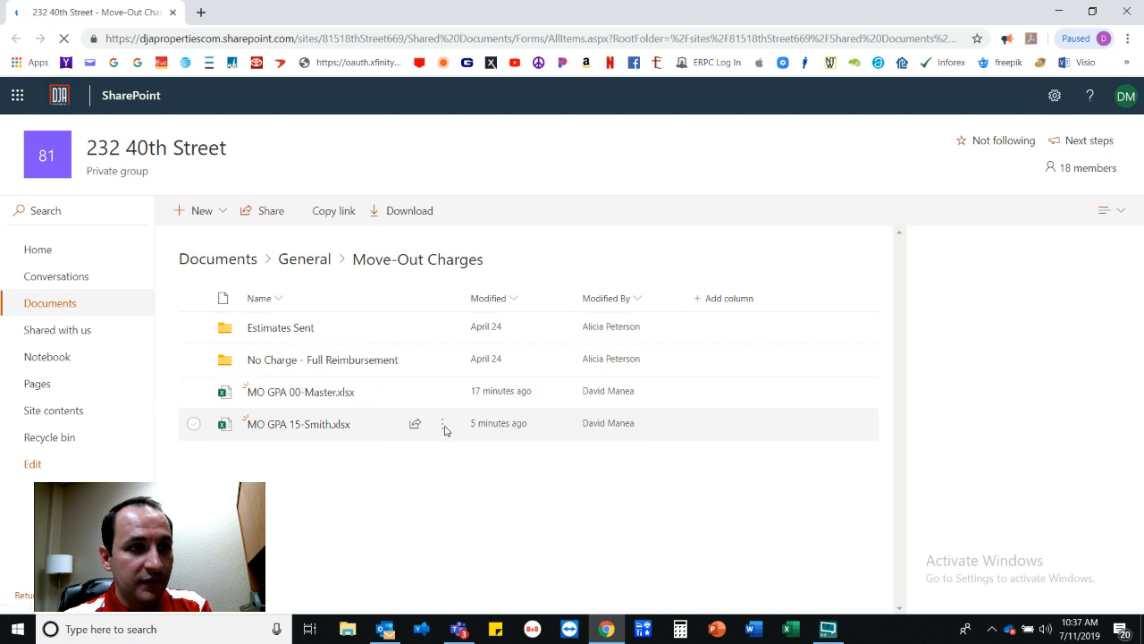
pyautogui.click(445, 431)
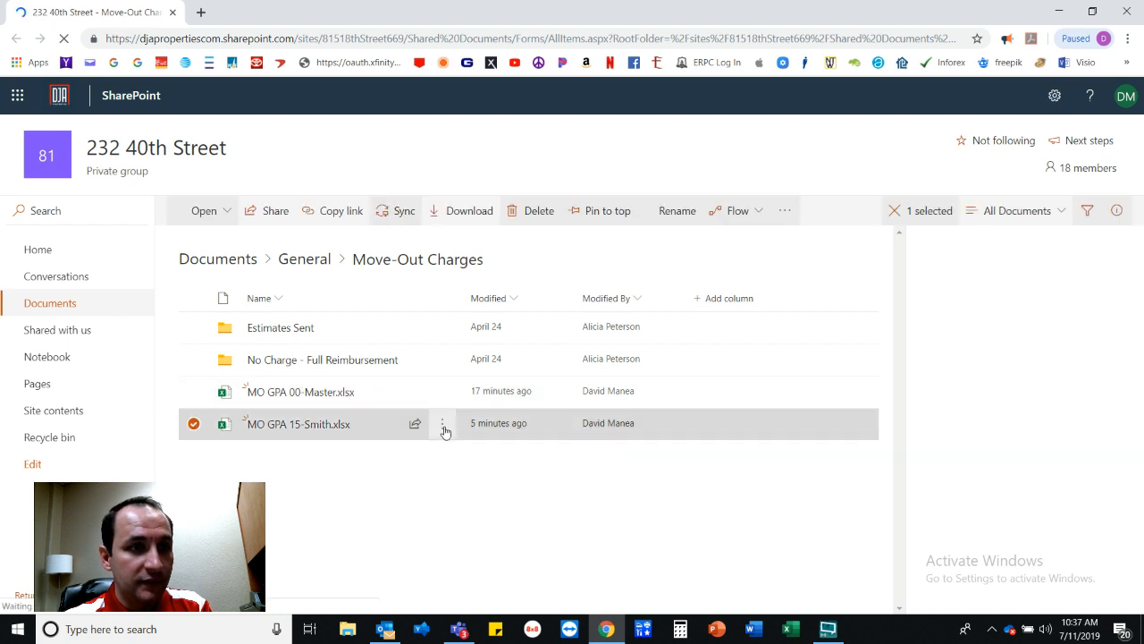
pyautogui.click(441, 431)
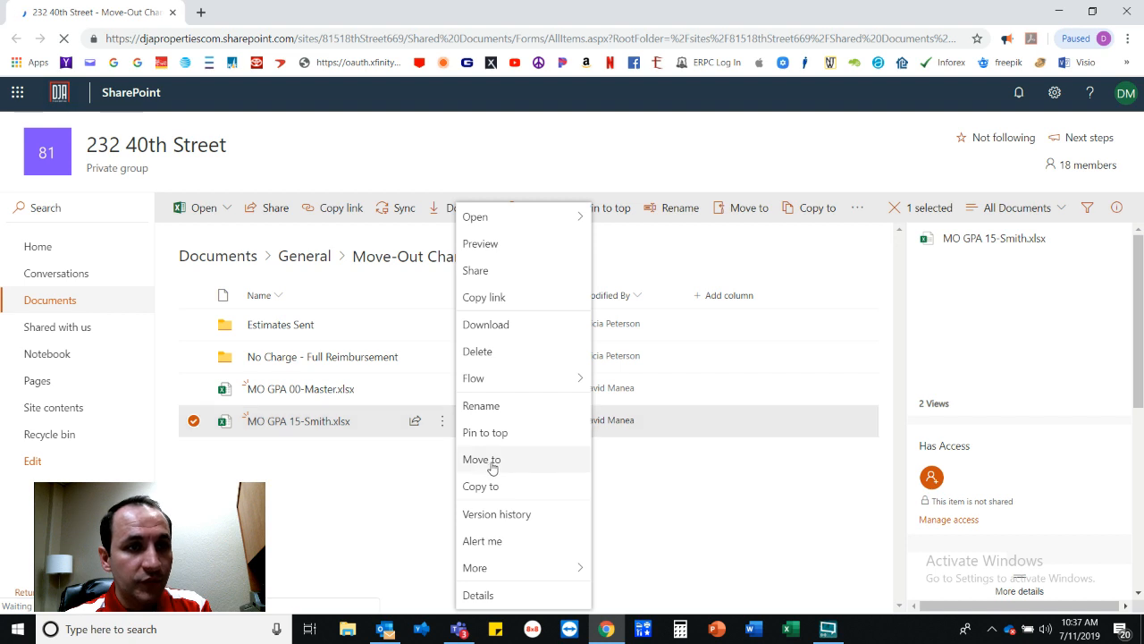
pyautogui.click(493, 468)
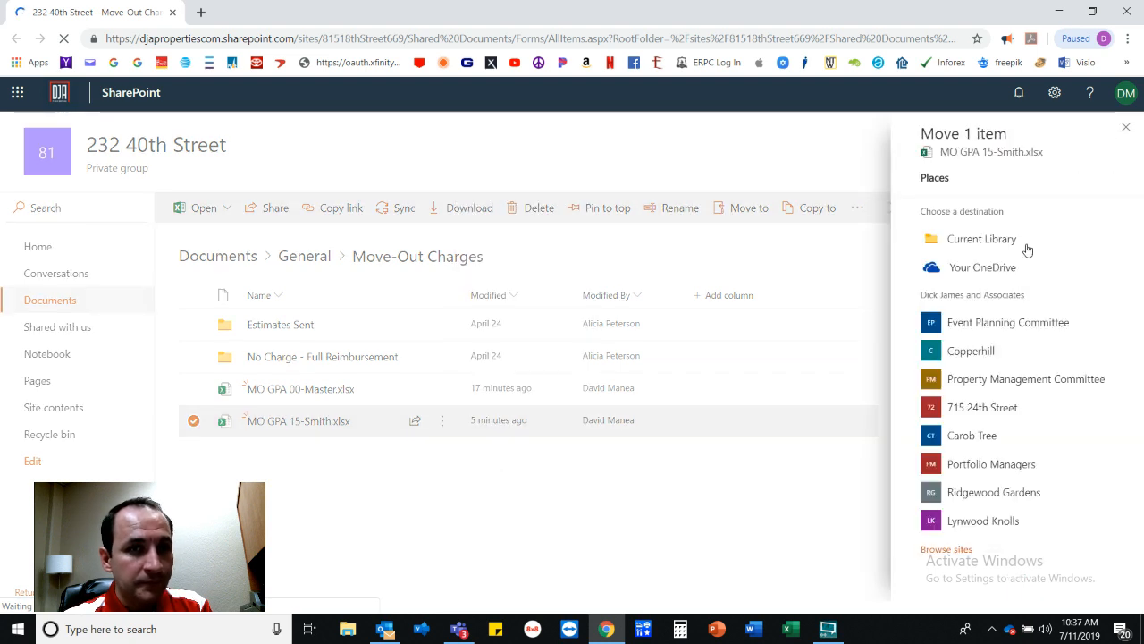
# Browse the move destination to General > Move-Out Charges > Estimates Sent.
pyautogui.click(980, 246)
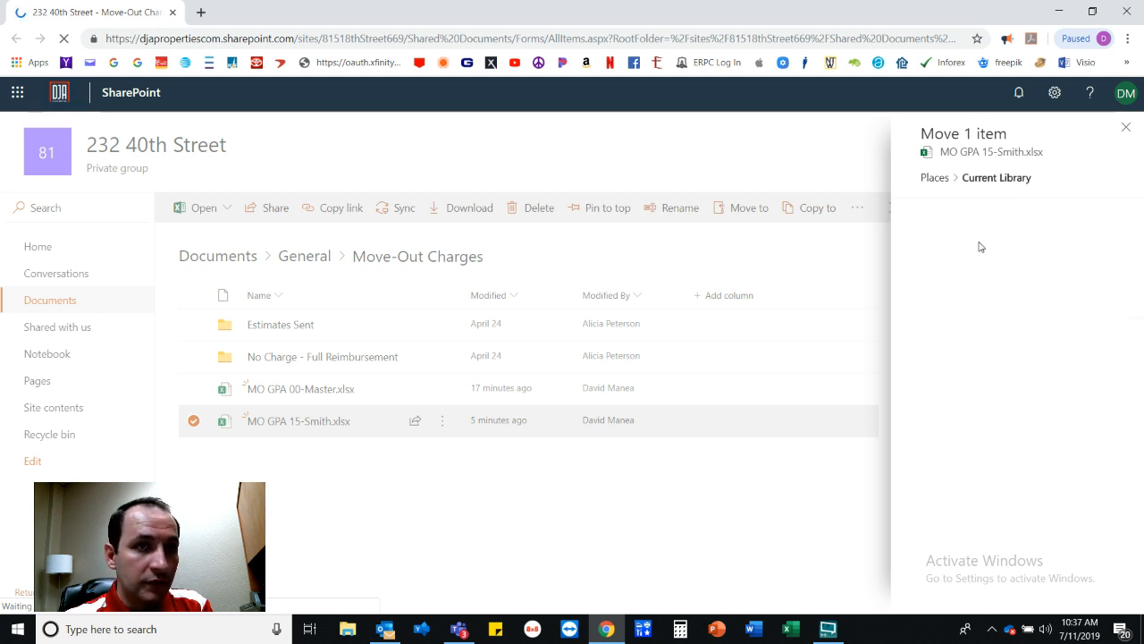
pyautogui.click(963, 268)
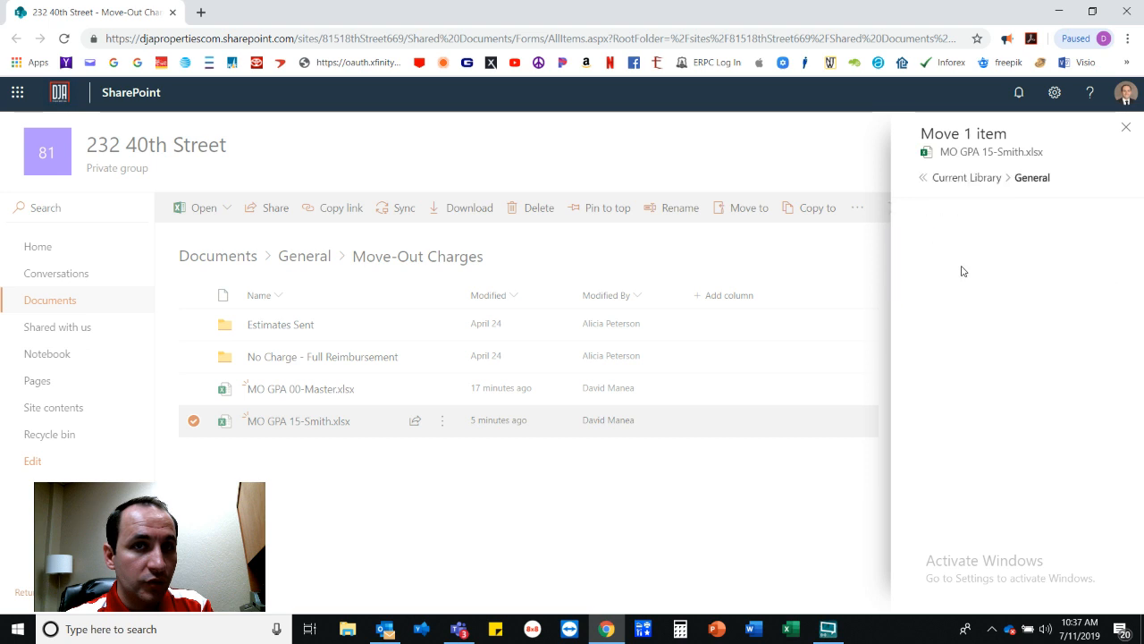
pyautogui.click(984, 379)
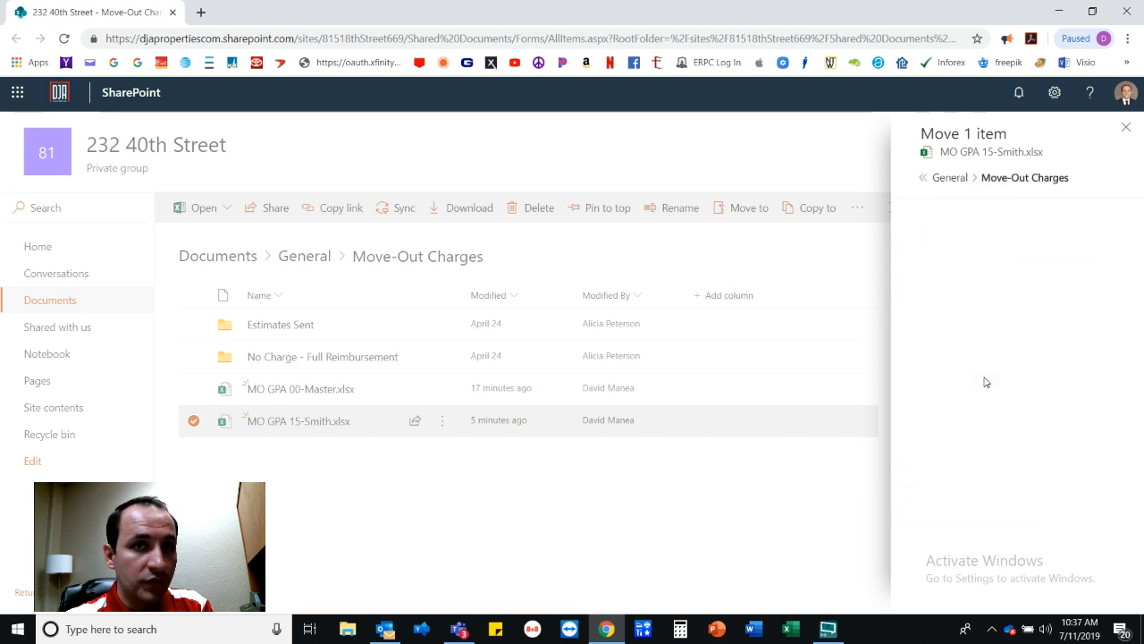
pyautogui.click(979, 239)
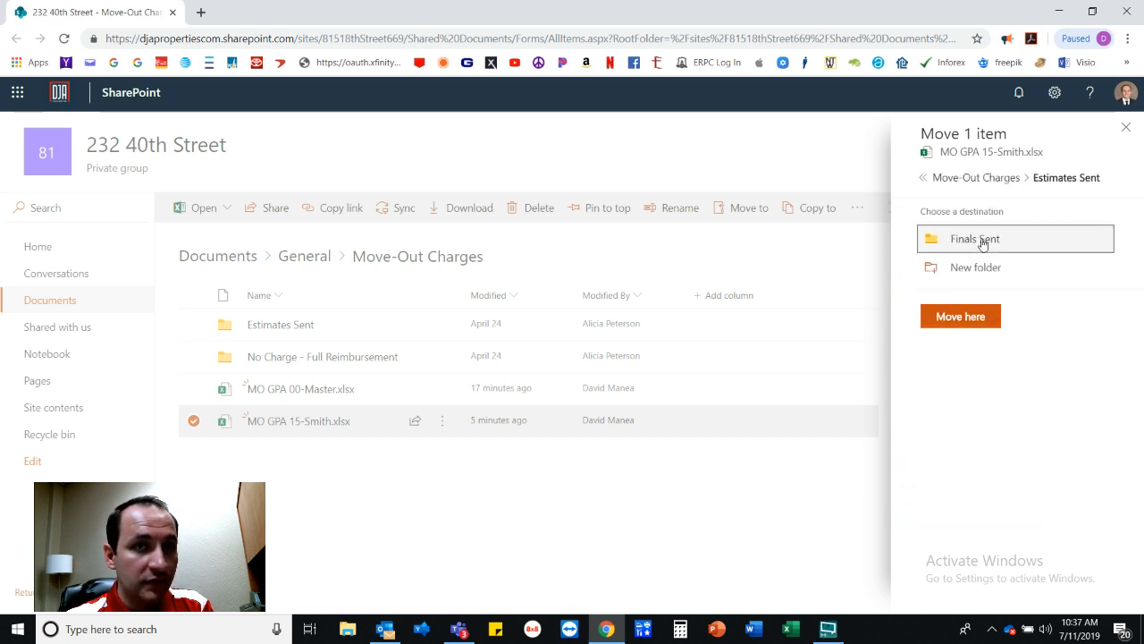
# Move the workbook into Estimates Sent and open that folder, which holds Finals Sent.
pyautogui.click(975, 320)
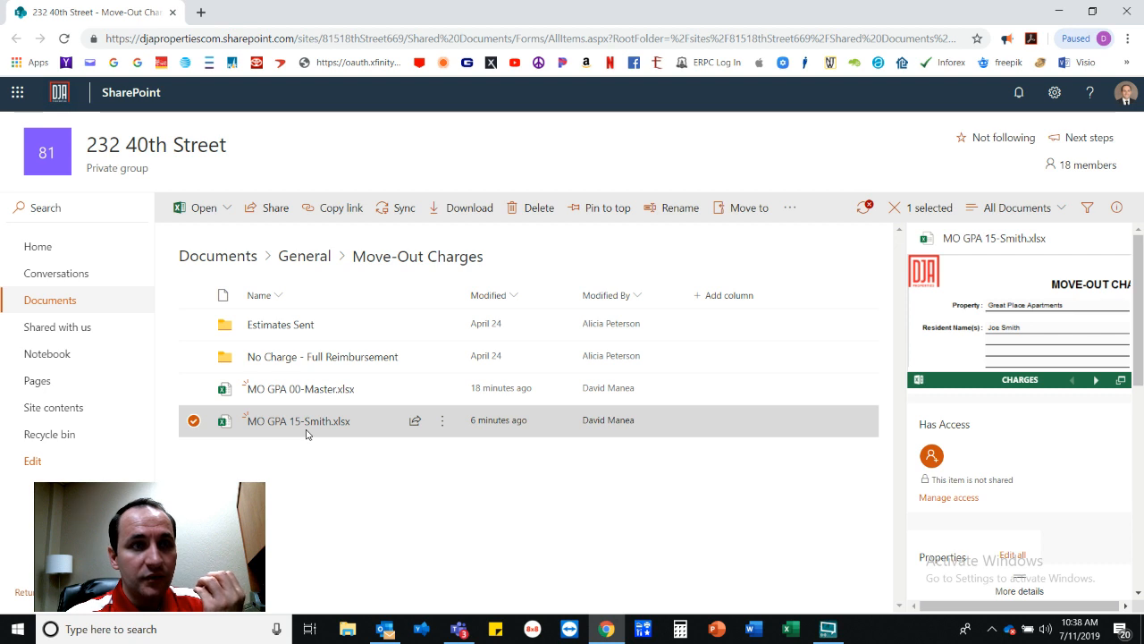
pyautogui.click(277, 329)
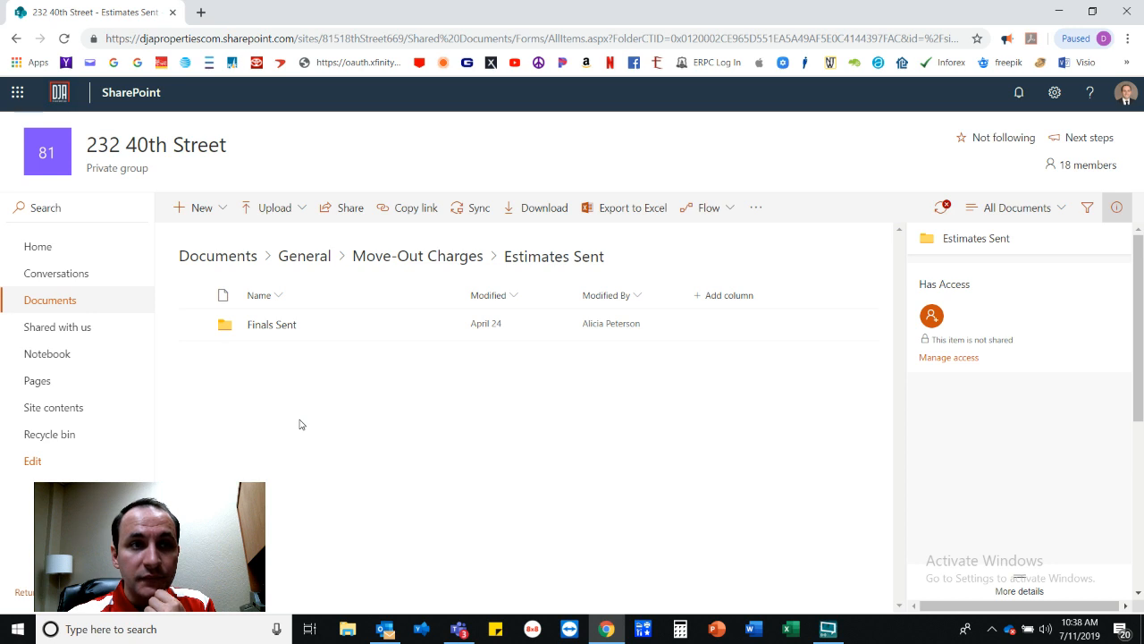
# Close the SharePoint Chrome window to get back to the Teams Files tab.
pyautogui.click(1132, 11)
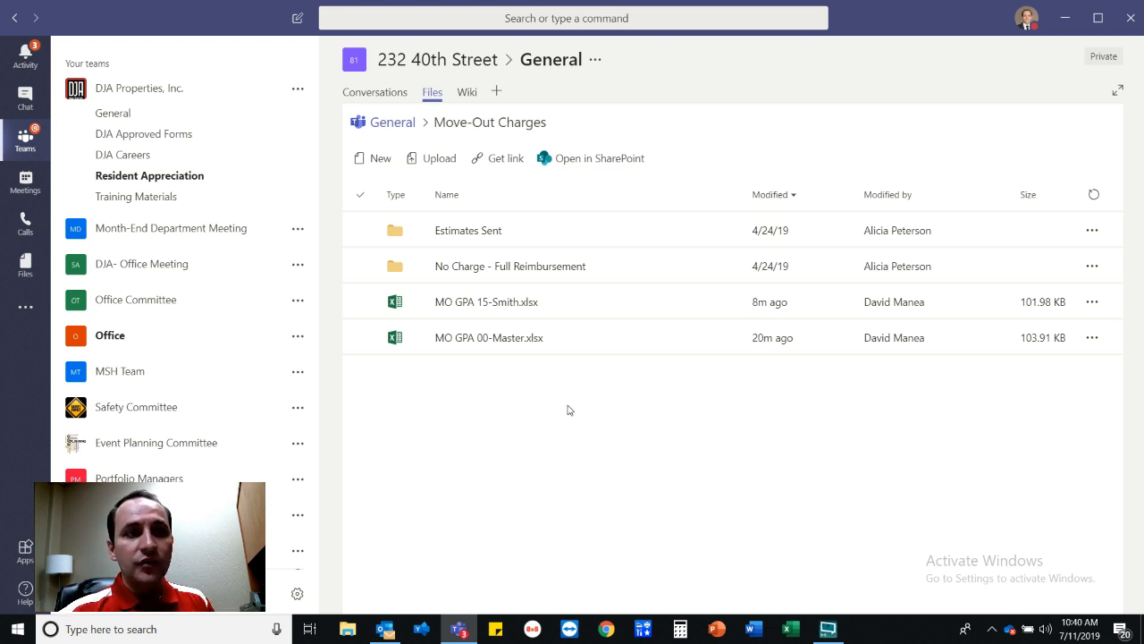
# Select MO GPA 15-Smith.xlsx and open it in the Teams file viewer.
pyautogui.click(528, 315)
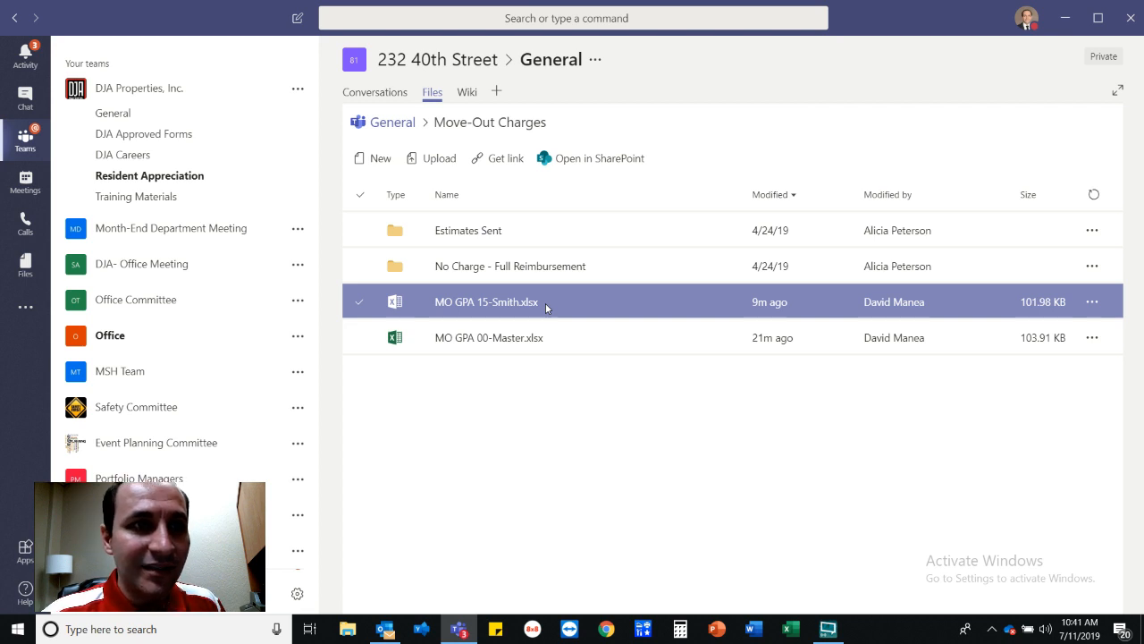
pyautogui.click(498, 305)
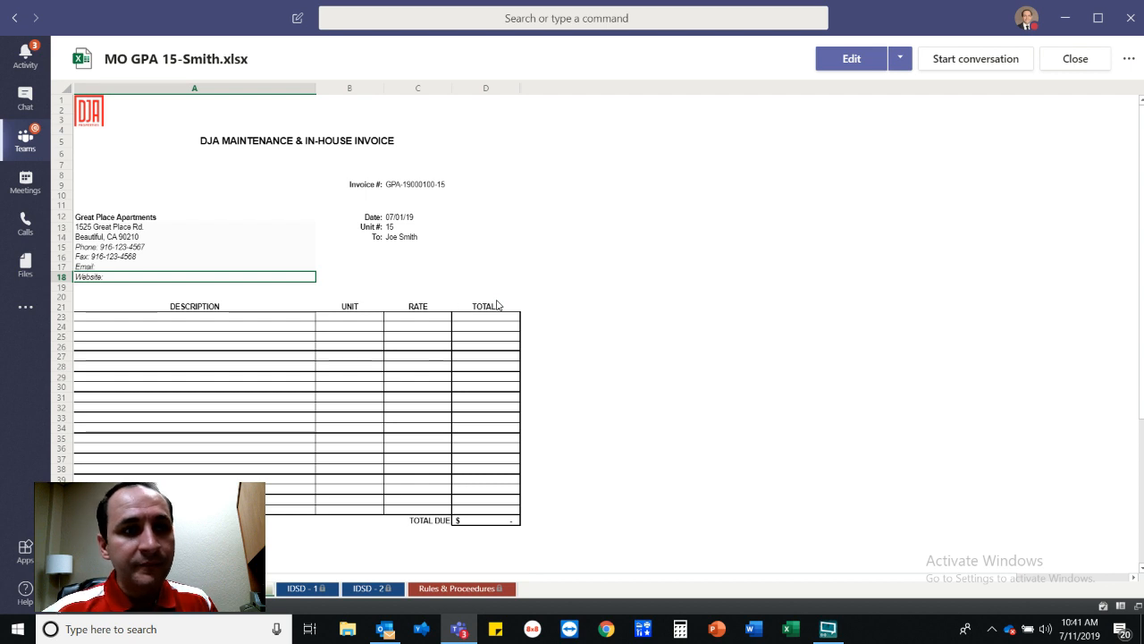
# Switch the MO GPA 15-Smith viewer into Excel editing mode.
pyautogui.click(849, 68)
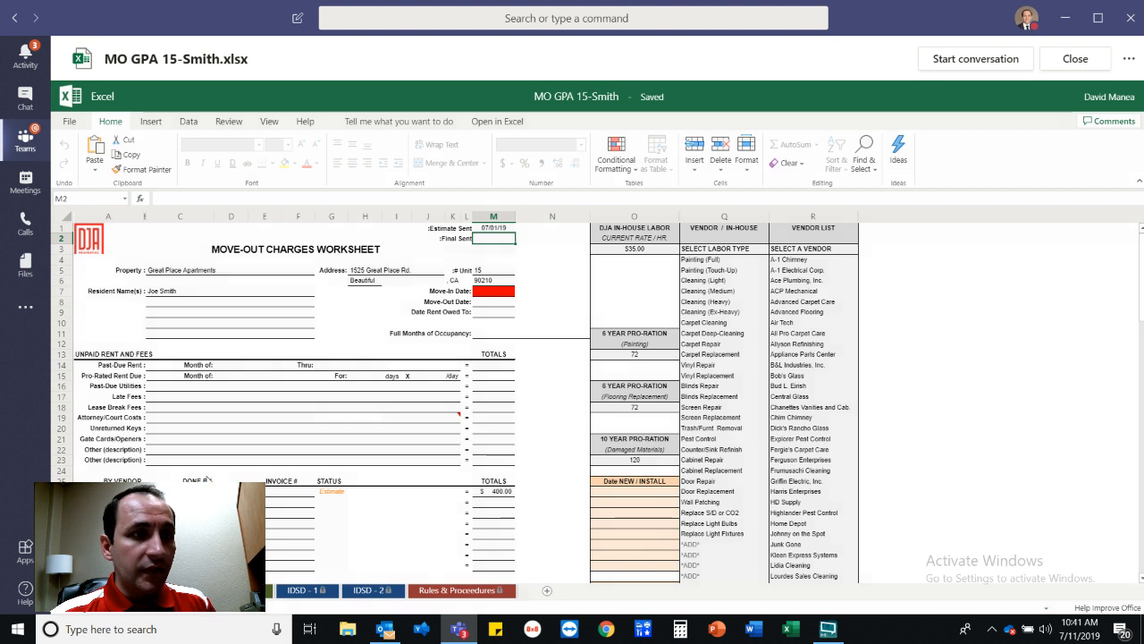
# After checking the 07/01/19 estimate date in M1, enter 07/15/19 as the Final Sent date in M2.
pyautogui.click(497, 229)
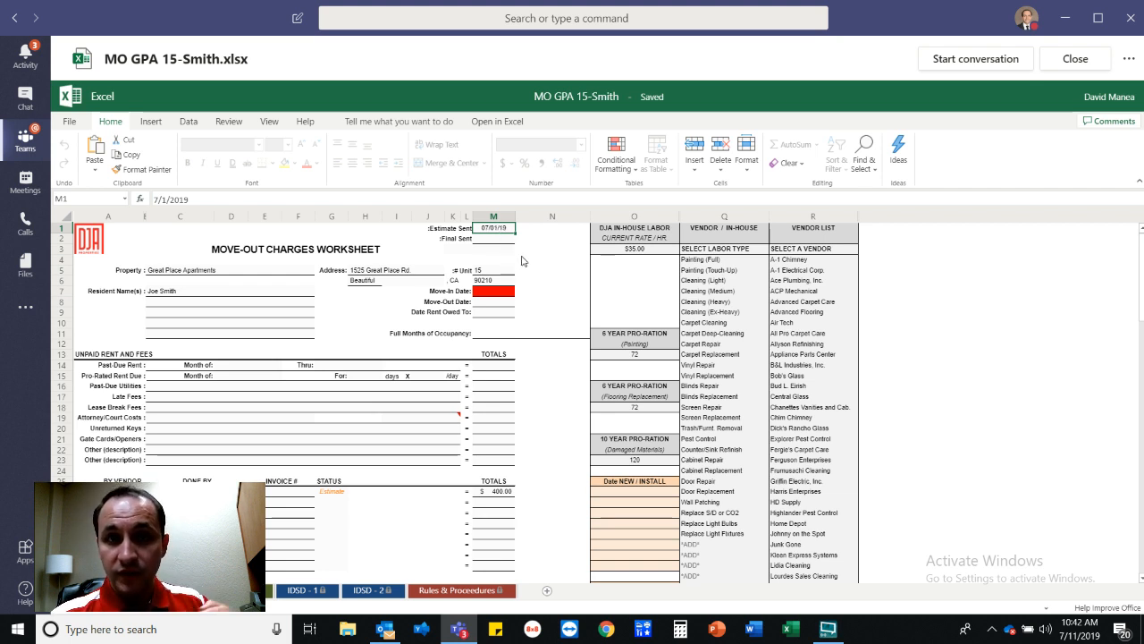
pyautogui.click(506, 240)
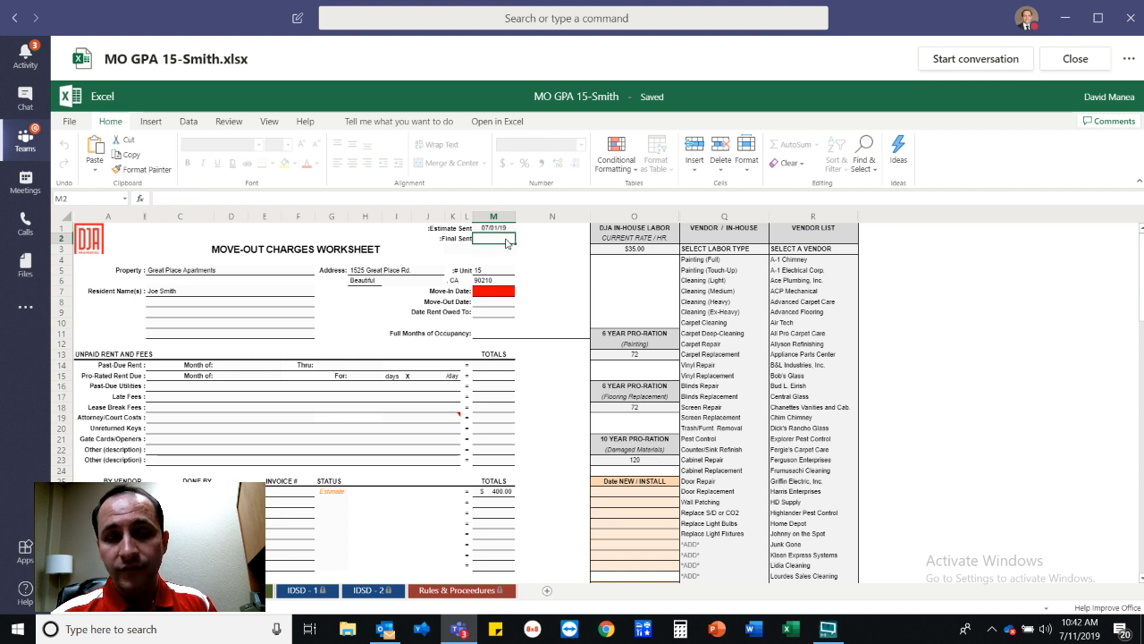
pyautogui.write('07/15/19')
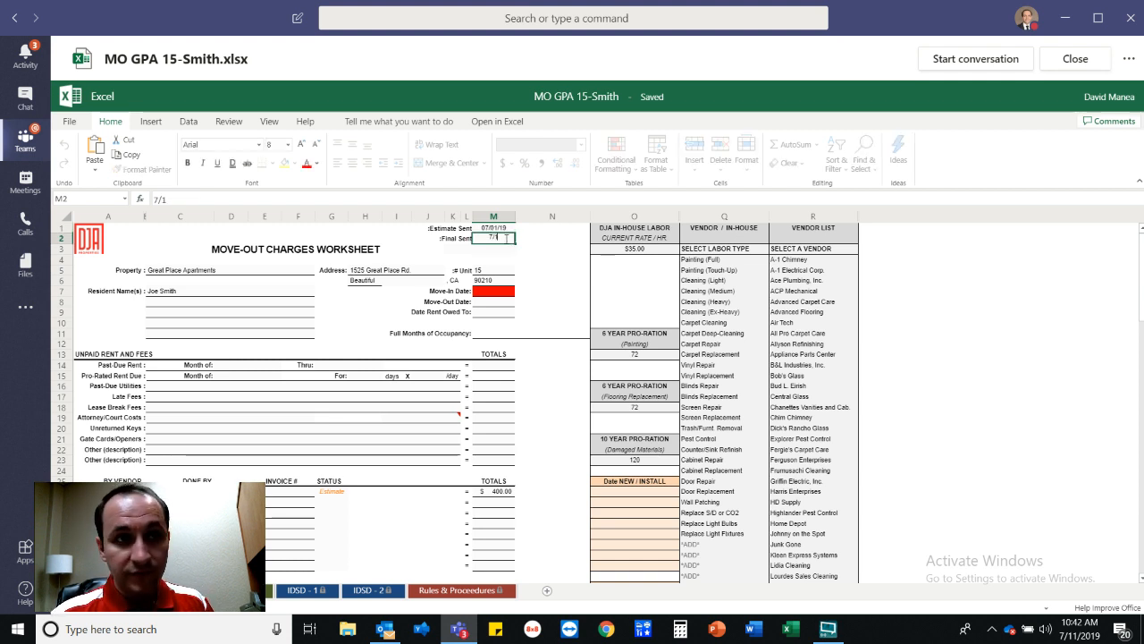
pyautogui.press('Return')
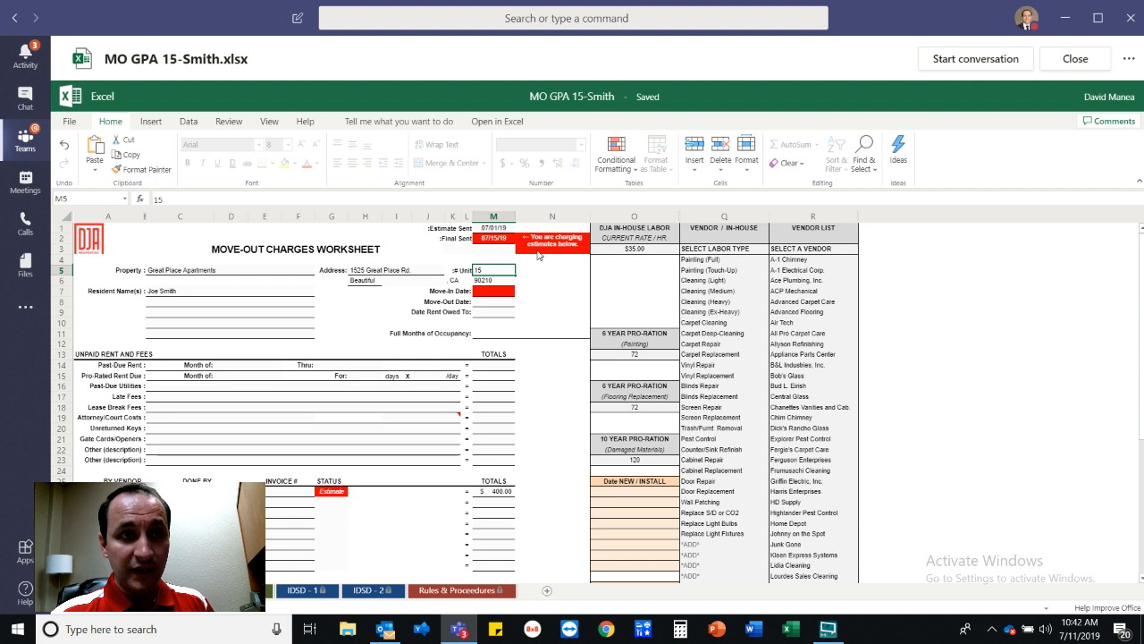
pyautogui.scroll(-1, 438, 488)
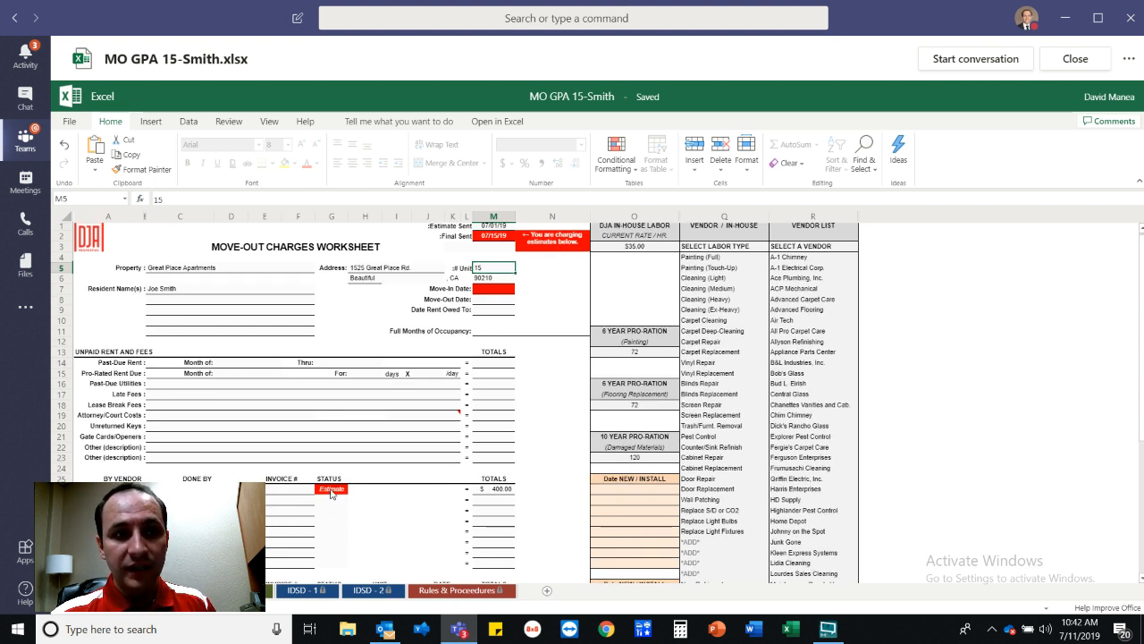
pyautogui.click(267, 491)
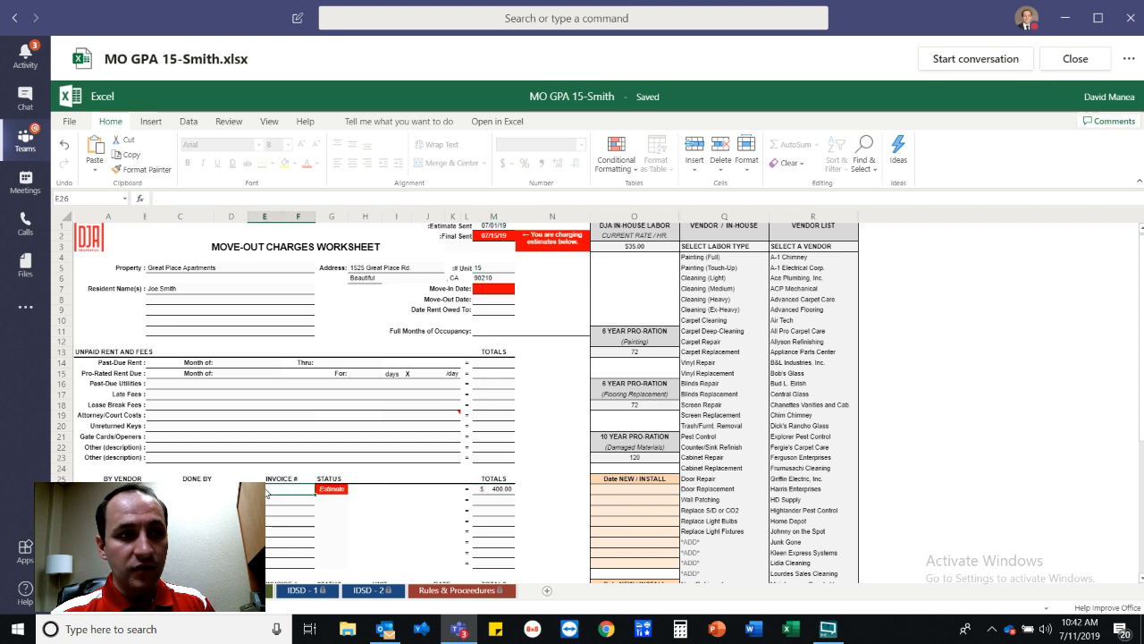
# Clear the painting line's Estimate status, enter the vendor invoice number in E26, and set its total to 600.
pyautogui.click(339, 490)
pyautogui.press('Delete')
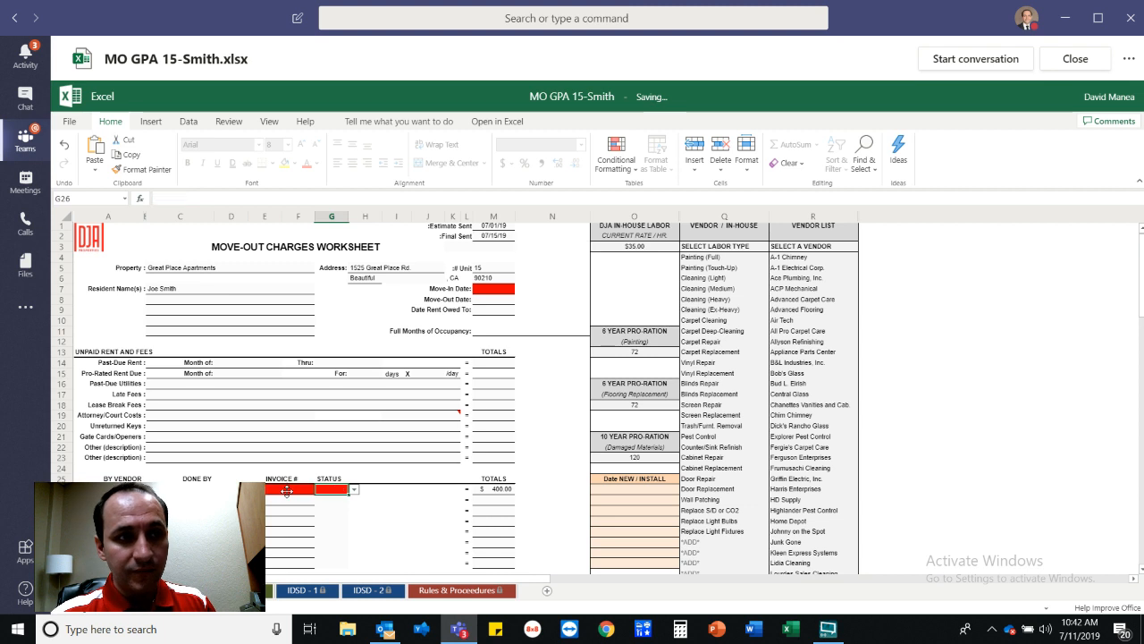
pyautogui.click(287, 493)
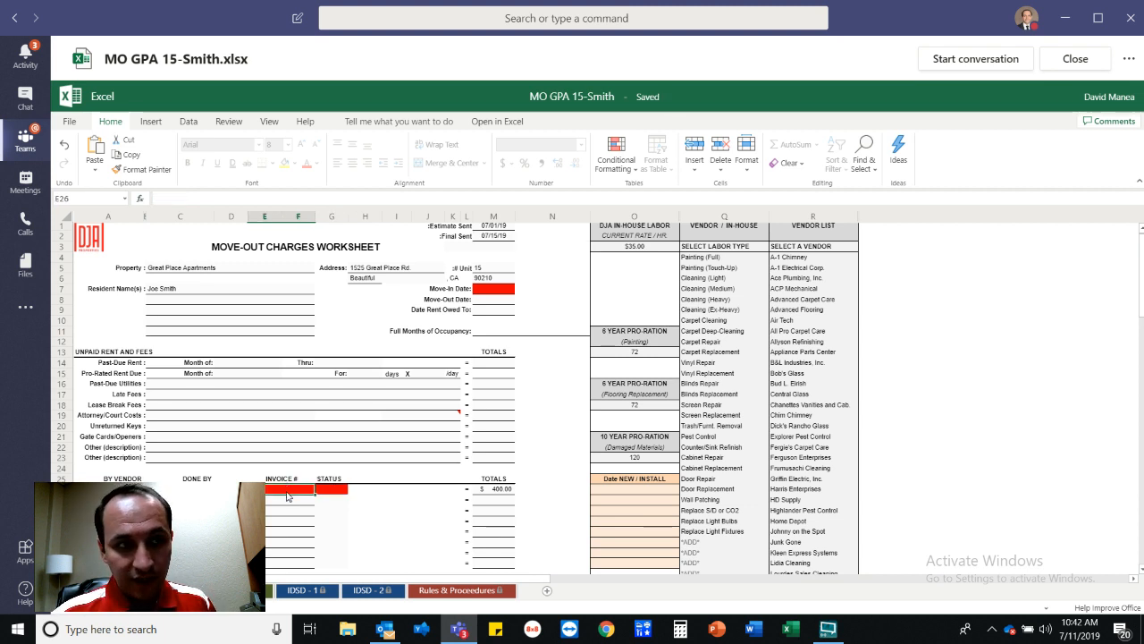
pyautogui.write('984656')
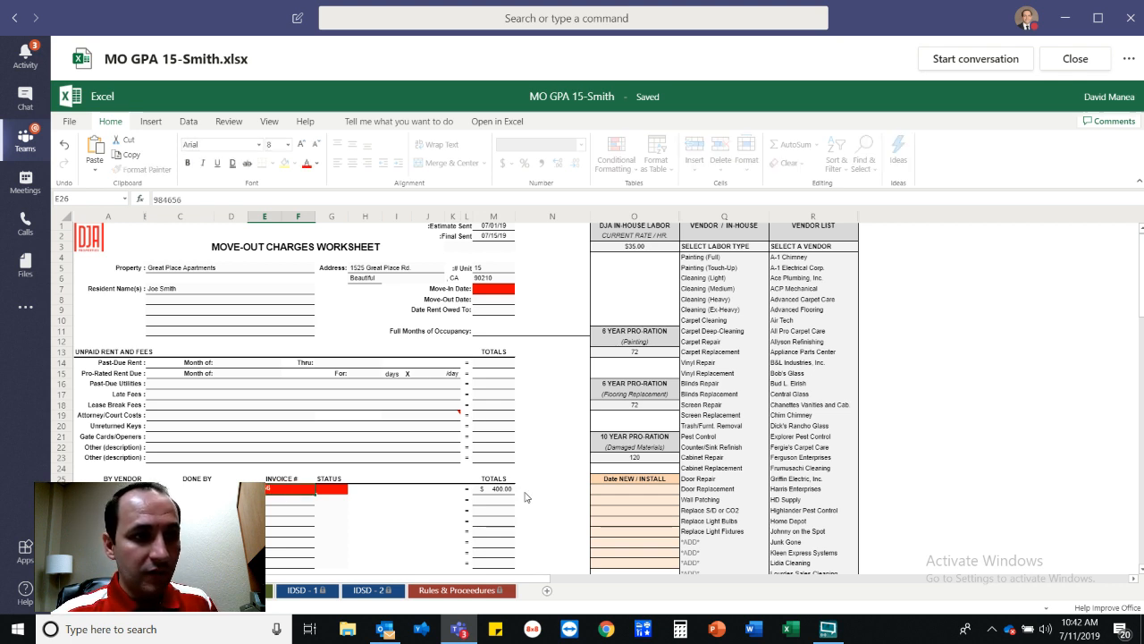
pyautogui.click(498, 489)
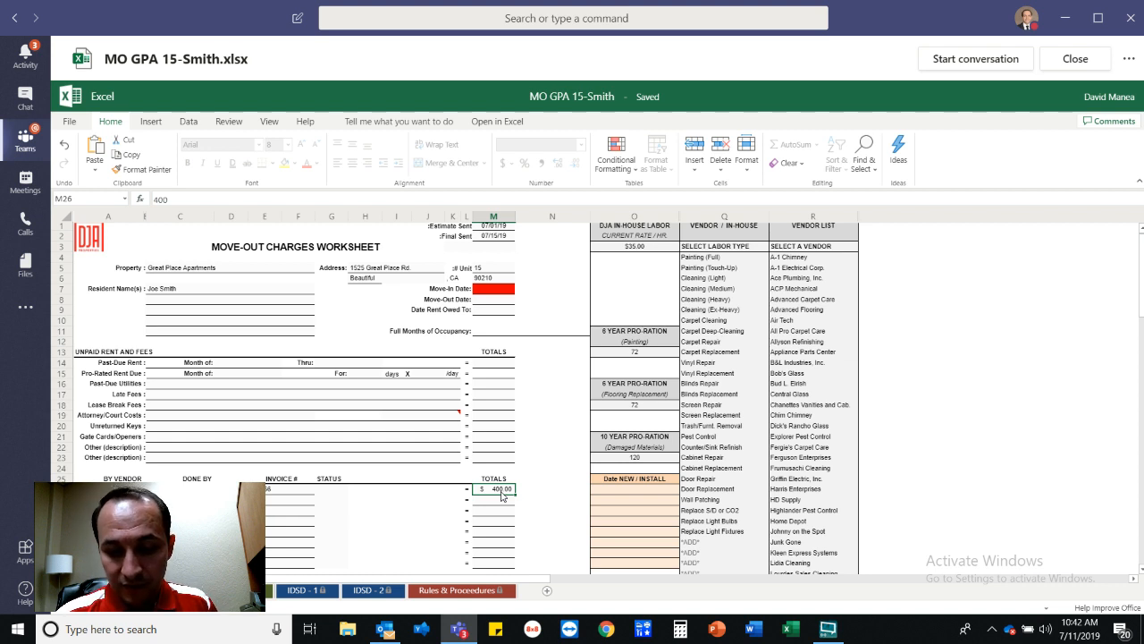
pyautogui.write('60')
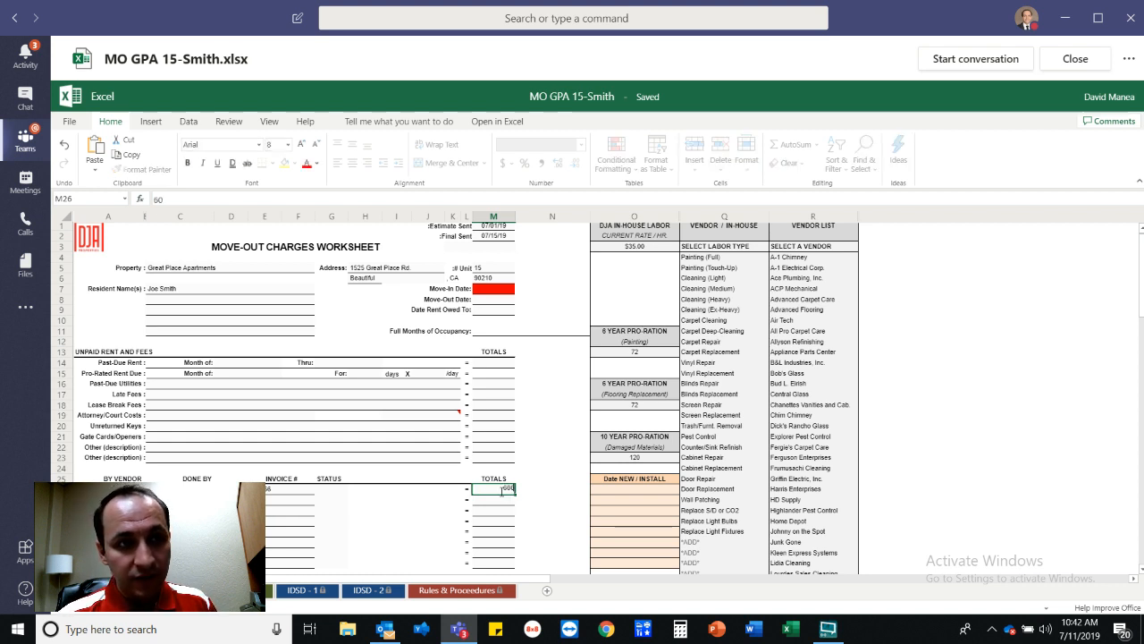
pyautogui.write('0')
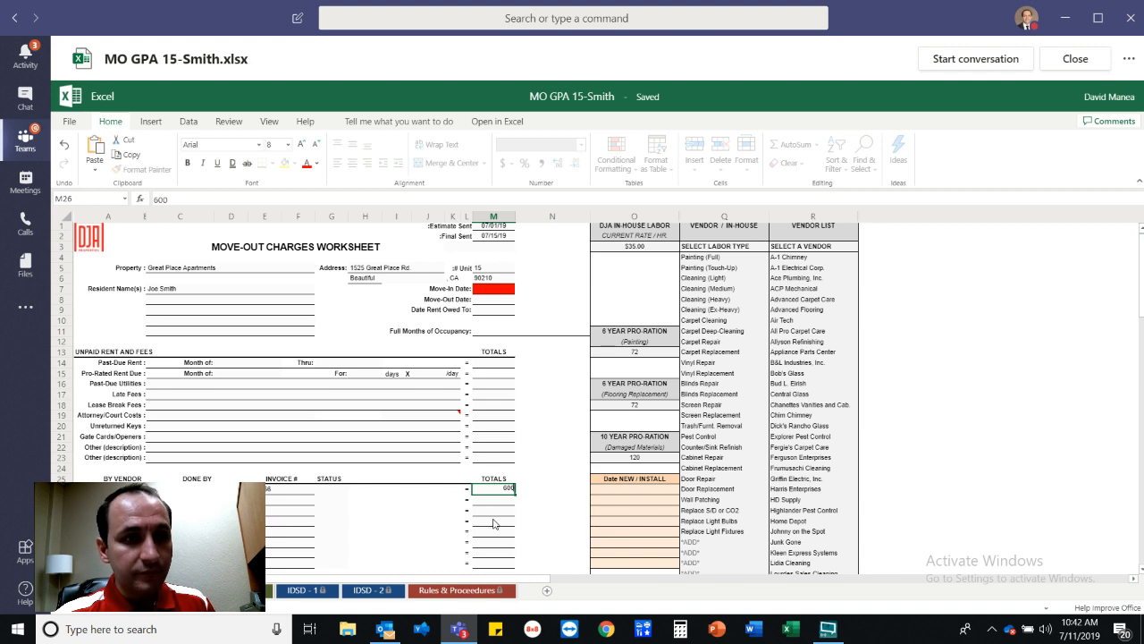
pyautogui.scroll(-1, 493, 523)
pyautogui.click(493, 515)
pyautogui.scroll(-1, 493, 515)
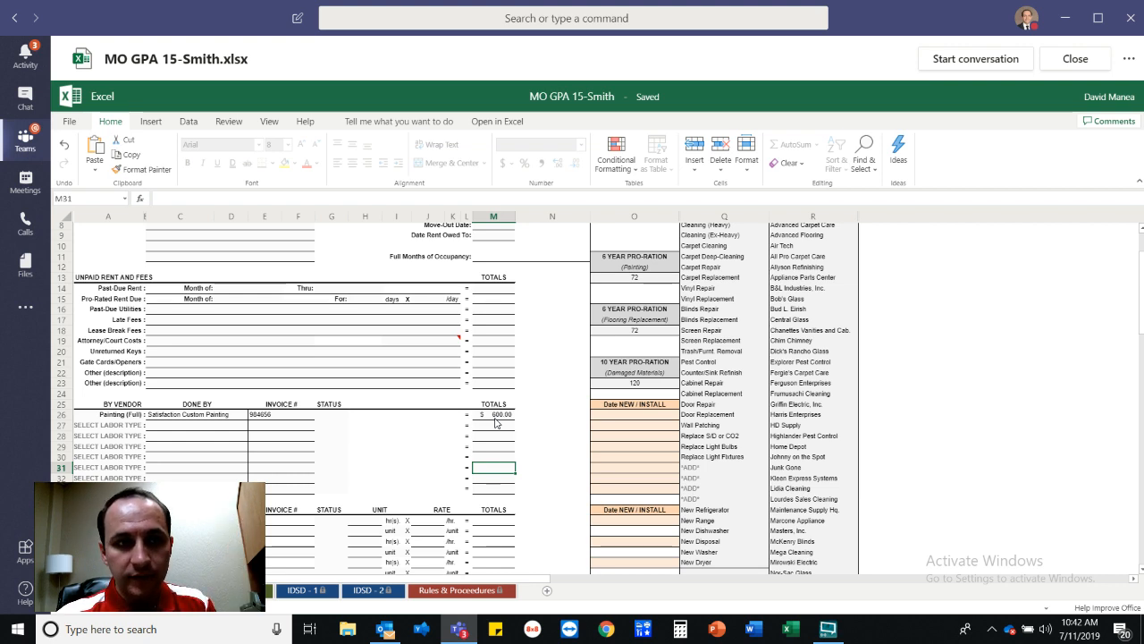
pyautogui.scroll(-3, 495, 463)
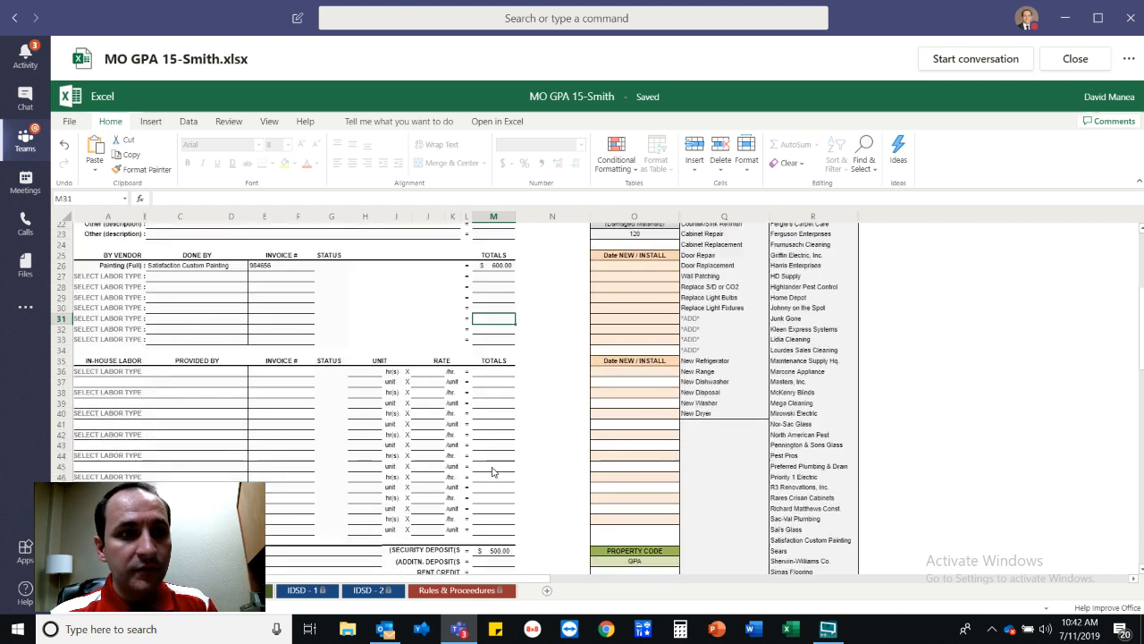
# On the IDSD - 1 sheet, enter a 100 previous payment in H39 and the check number in H40.
pyautogui.click(304, 590)
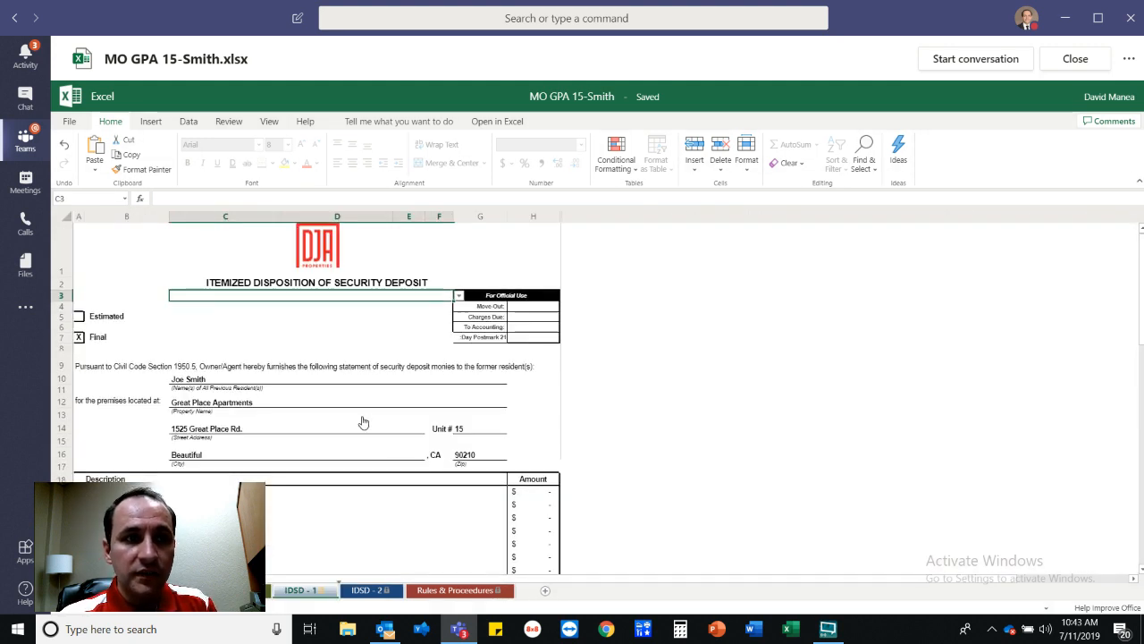
pyautogui.scroll(-5, 365, 422)
pyautogui.scroll(-1, 394, 432)
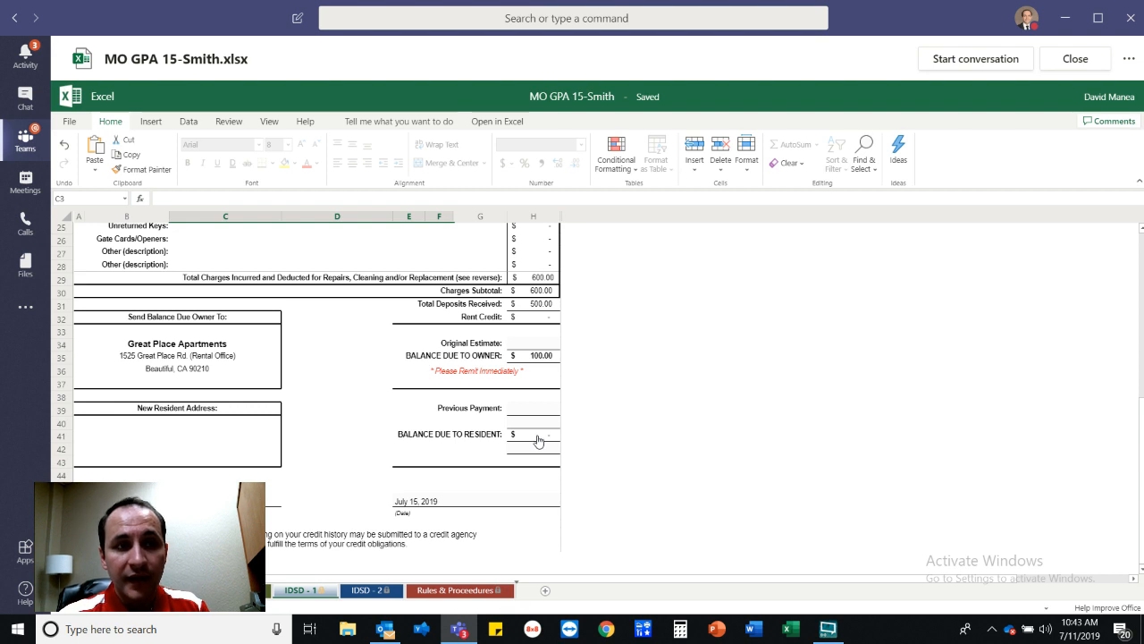
pyautogui.click(528, 409)
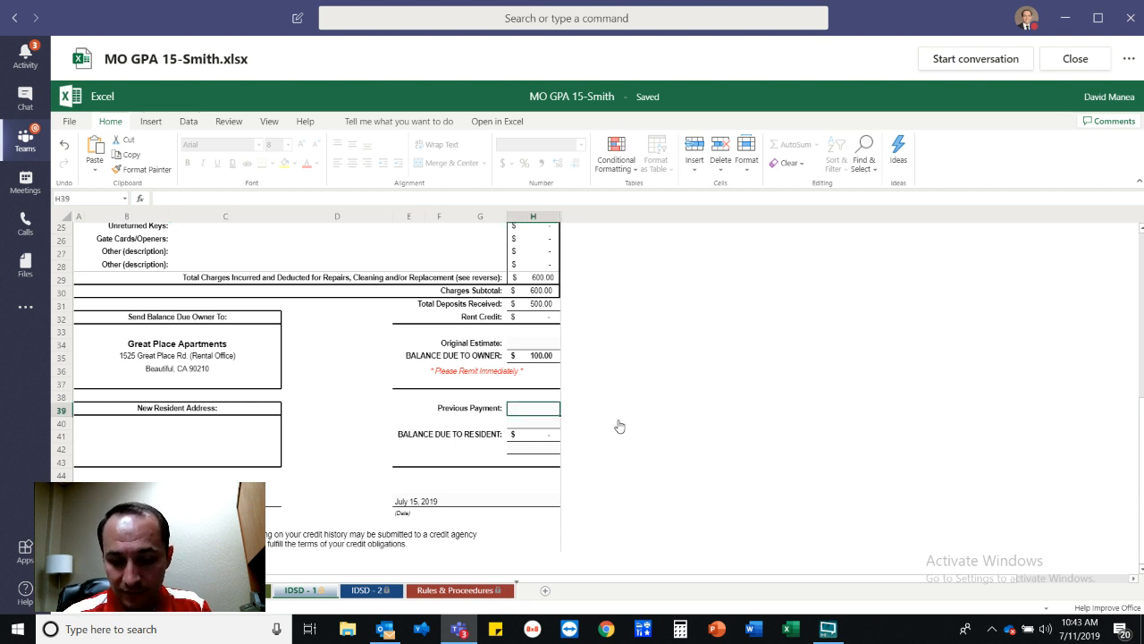
pyautogui.write('100')
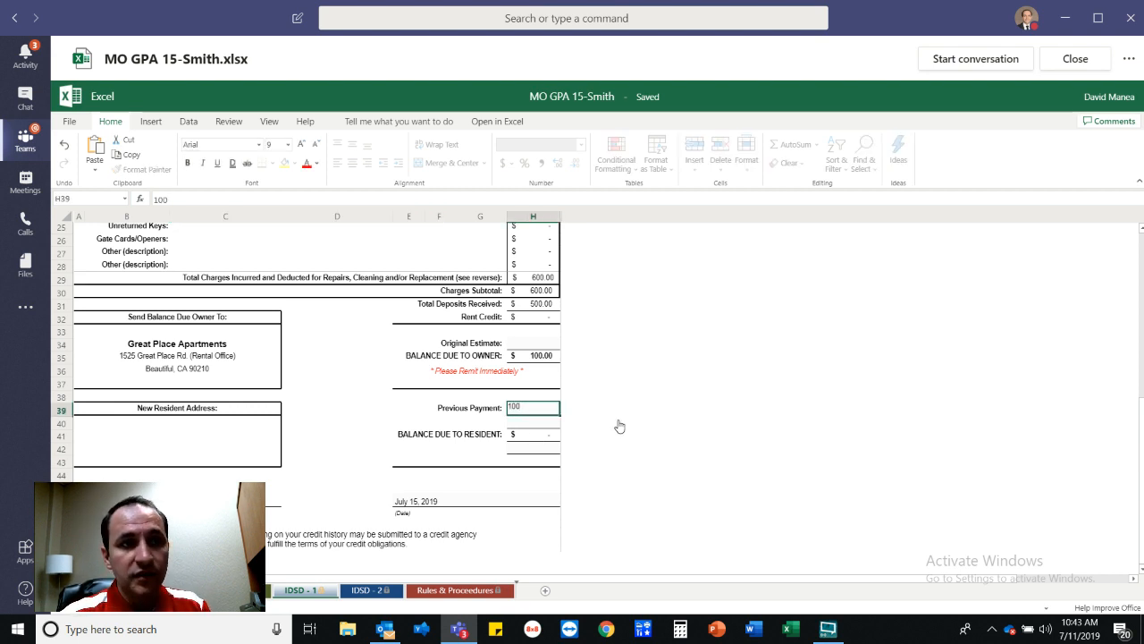
pyautogui.press('Return')
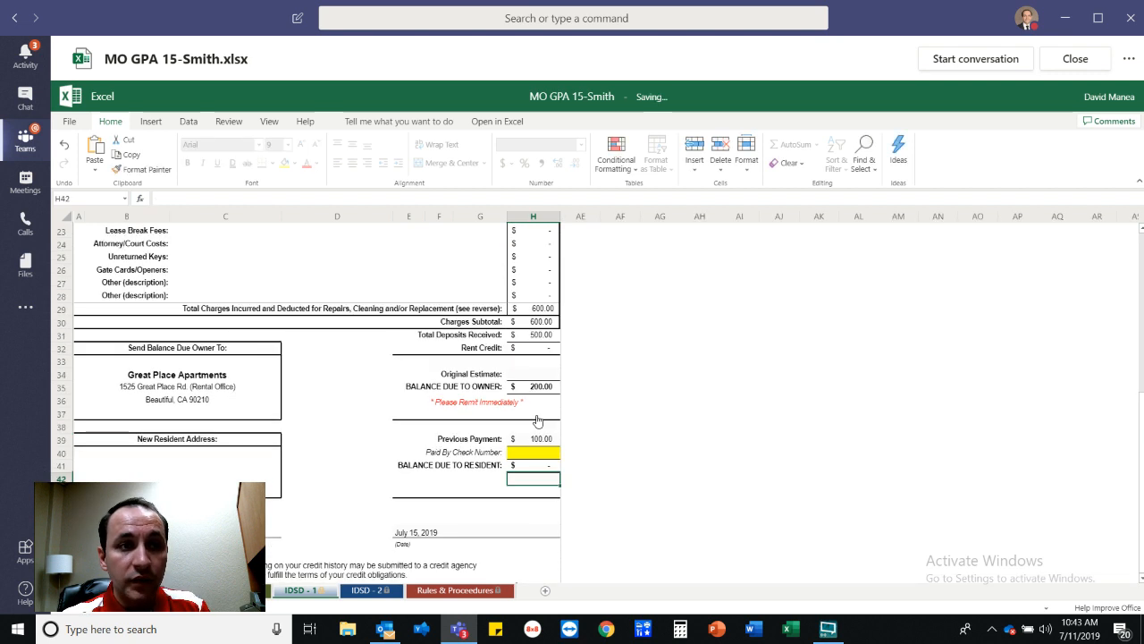
pyautogui.click(534, 454)
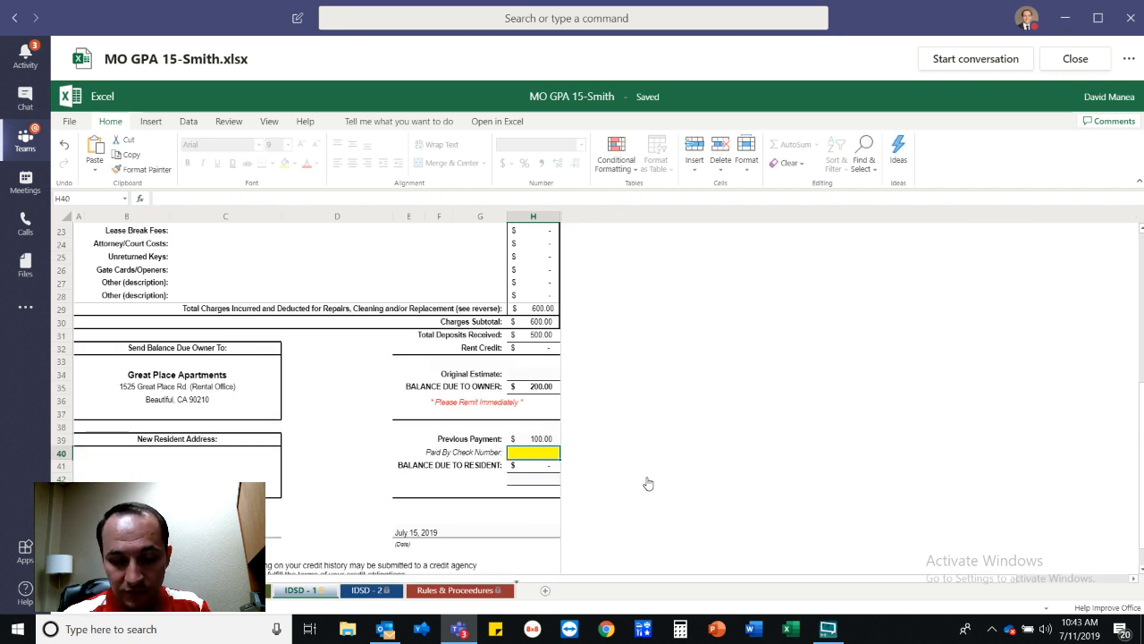
pyautogui.write('1235')
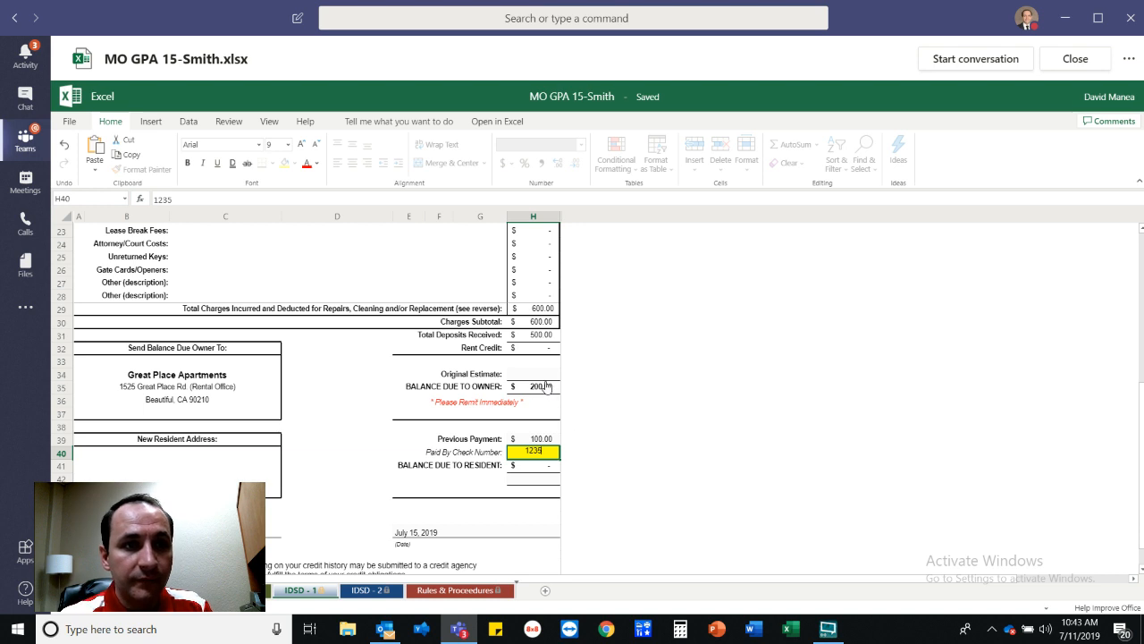
pyautogui.click(543, 372)
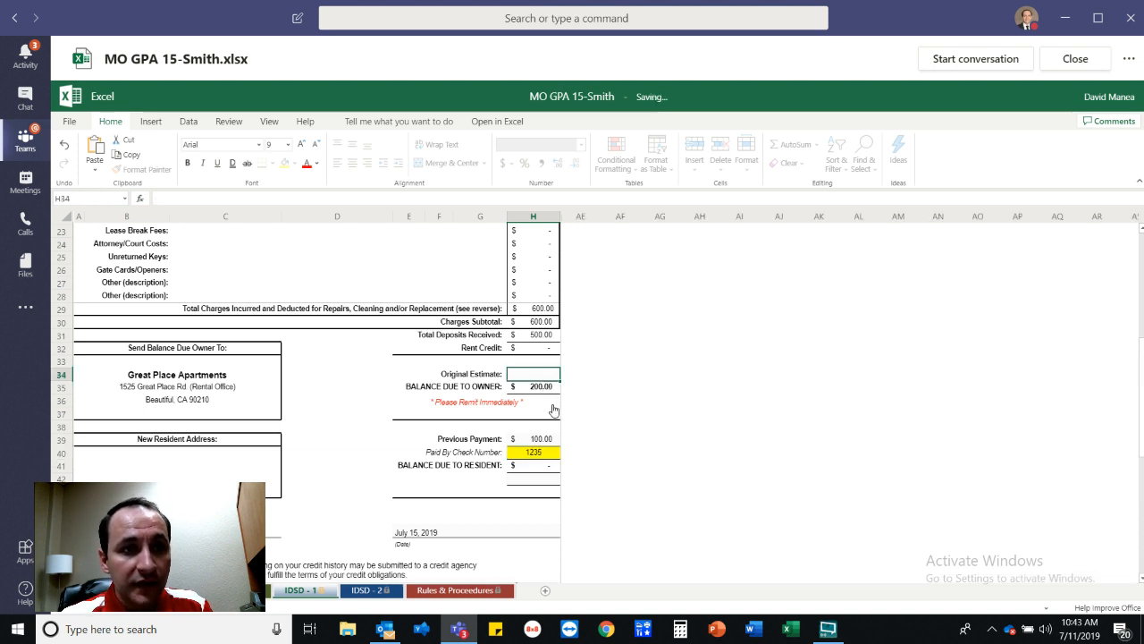
pyautogui.click(543, 438)
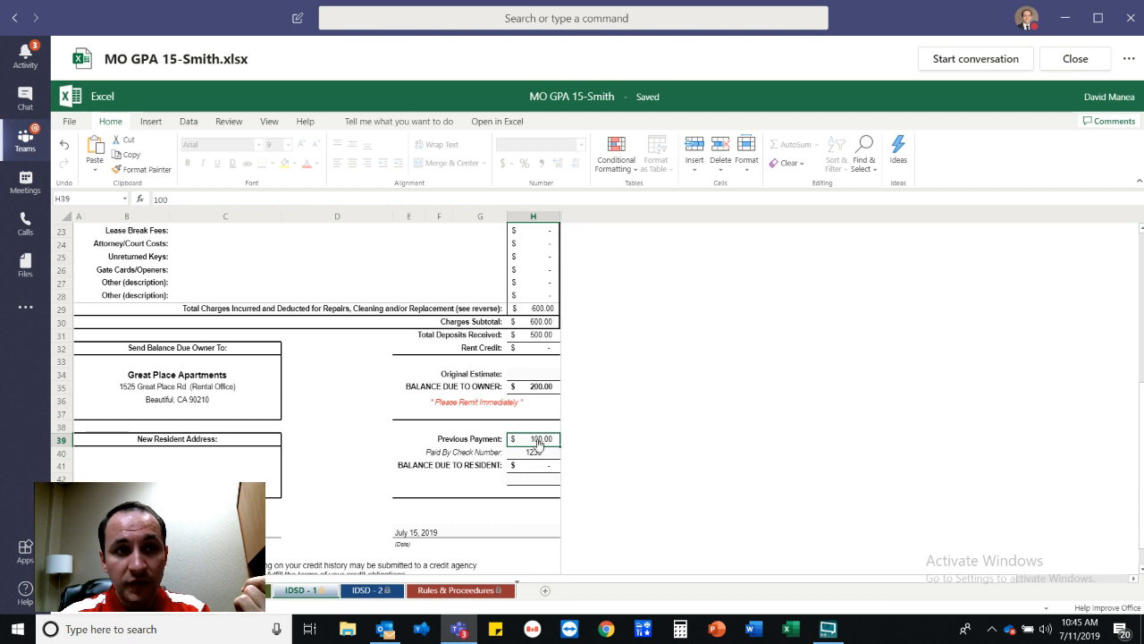
# Check empty cell H34 and the Previous Payment in H39, then view the IDSD and worksheet sheets.
pyautogui.click(553, 374)
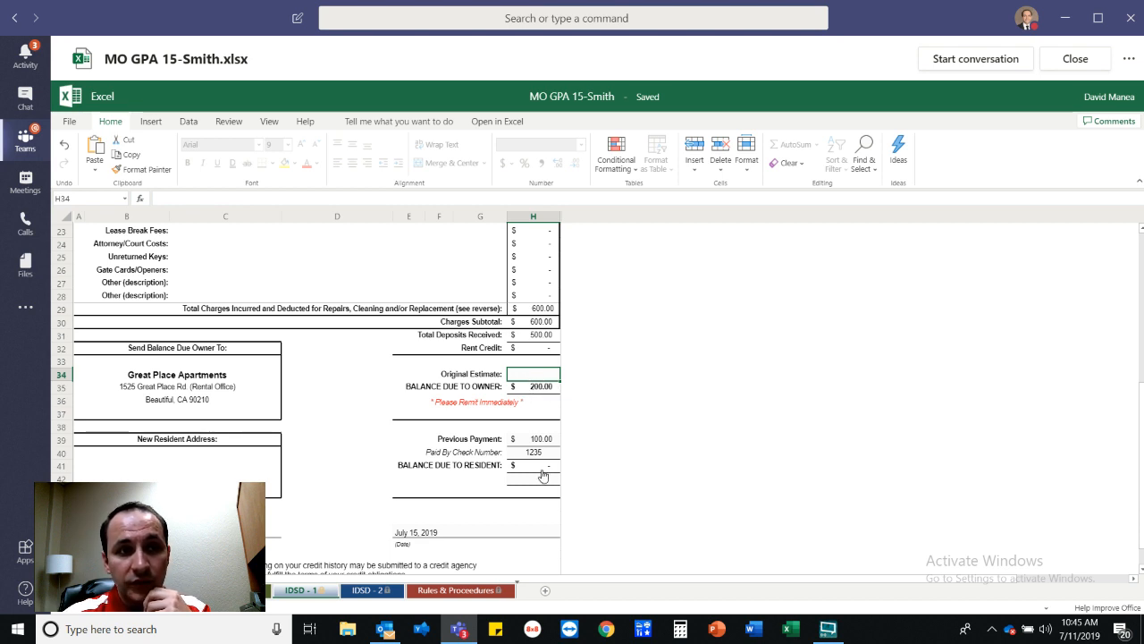
pyautogui.click(542, 438)
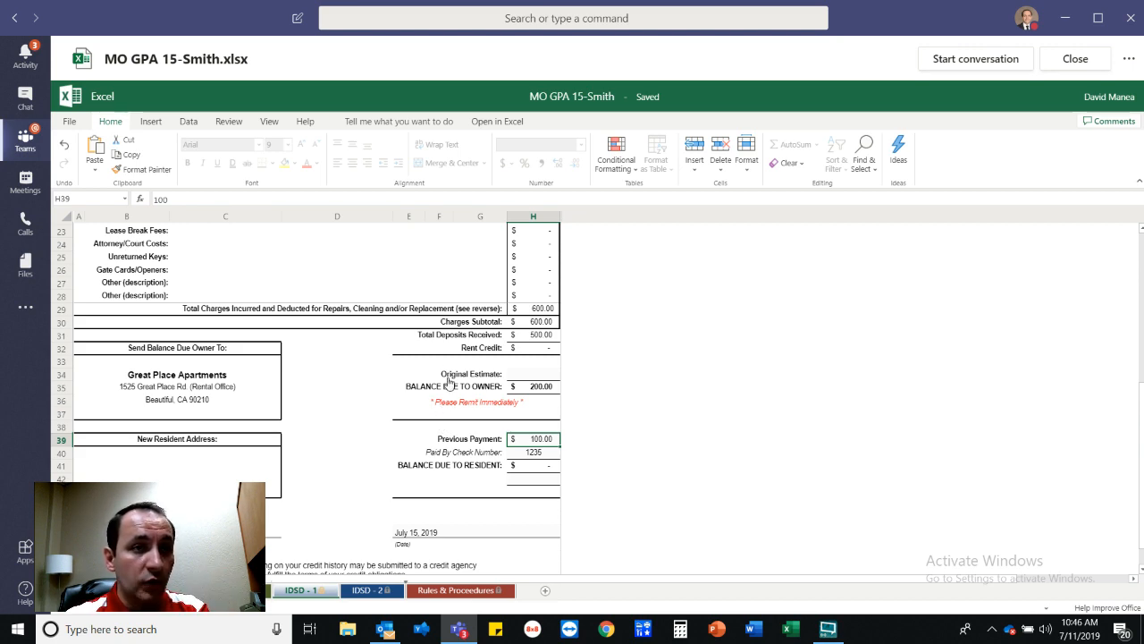
pyautogui.scroll(4, 449, 382)
pyautogui.scroll(3, 448, 382)
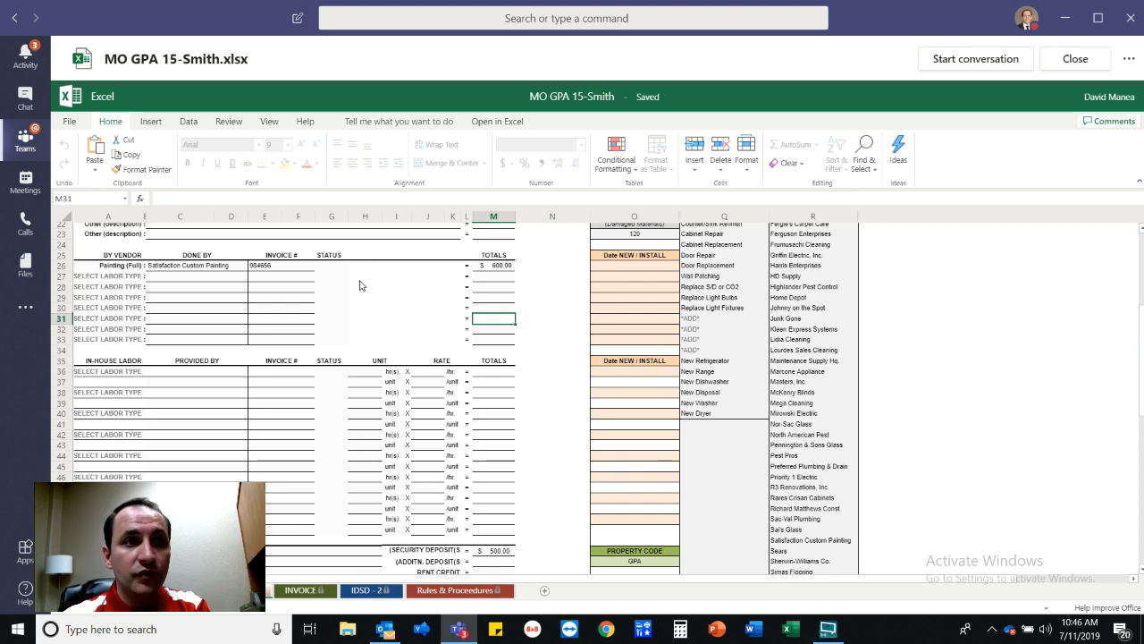
pyautogui.scroll(5, 362, 284)
pyautogui.scroll(2, 464, 354)
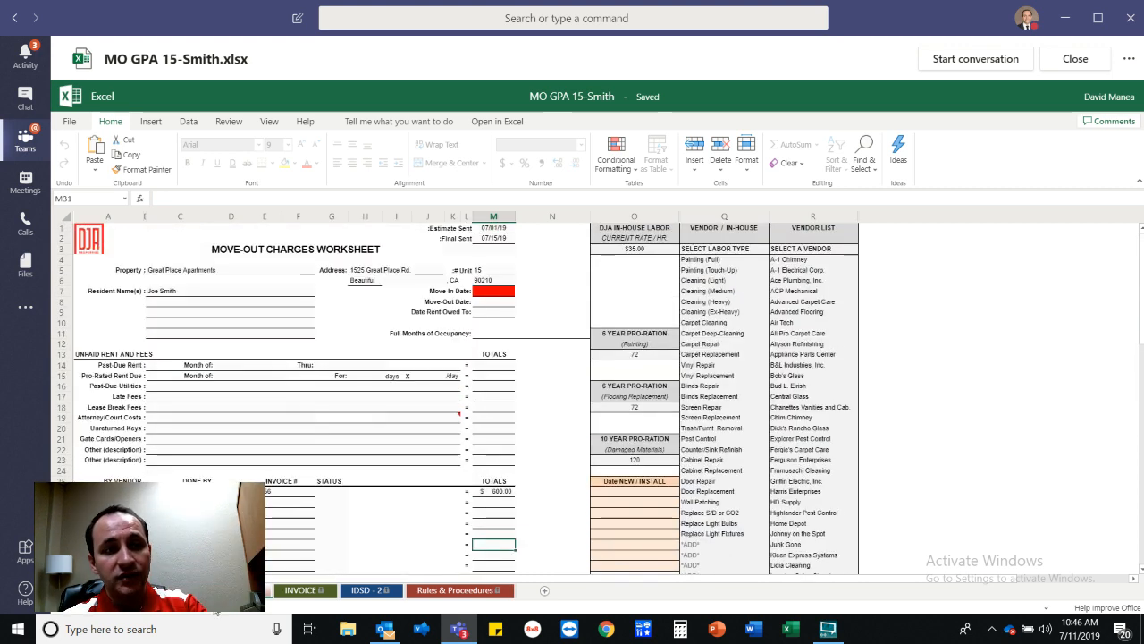
pyautogui.click(344, 590)
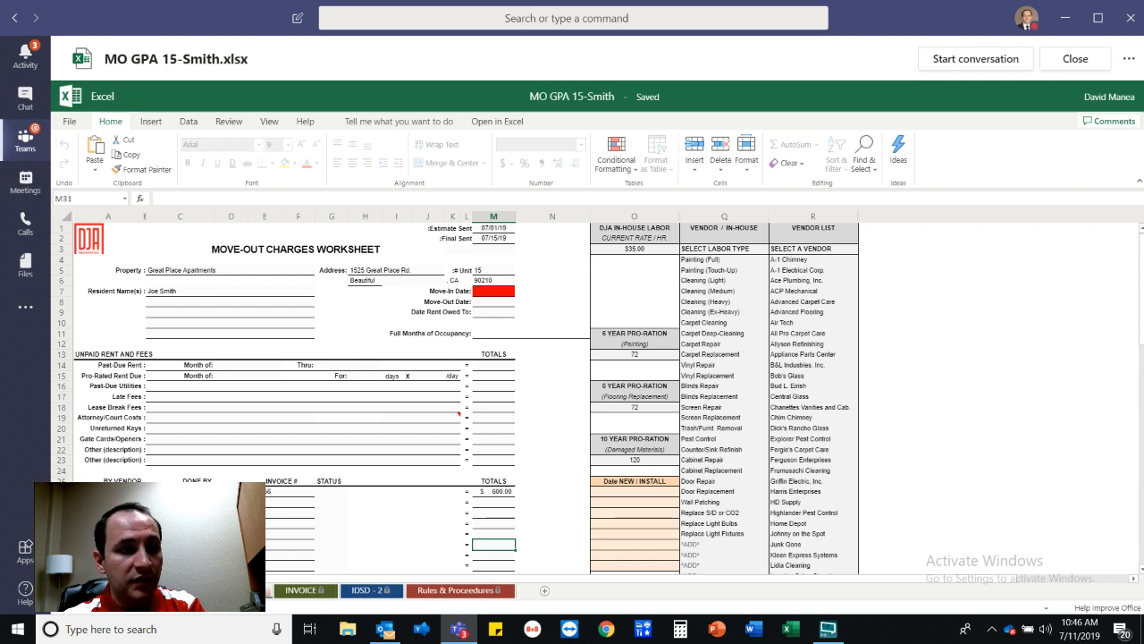
pyautogui.click(179, 590)
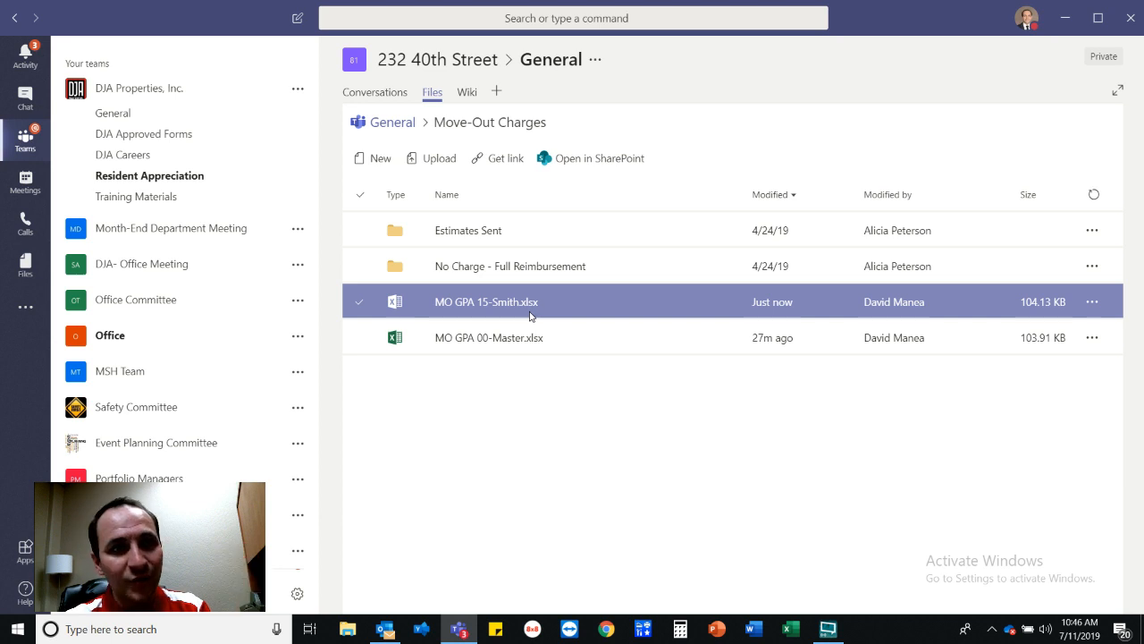
# Attempt to move MO GPA 15-Smith.xlsx into Estimates Sent › Finals Sent › Refunded.
pyautogui.click(1092, 304)
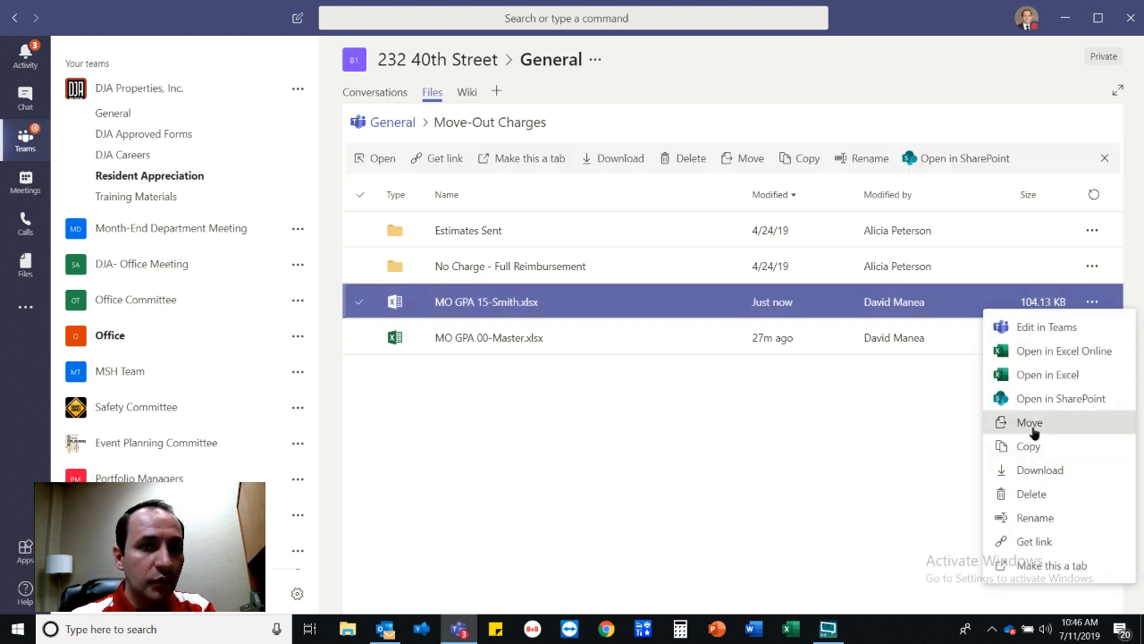
pyautogui.click(1035, 423)
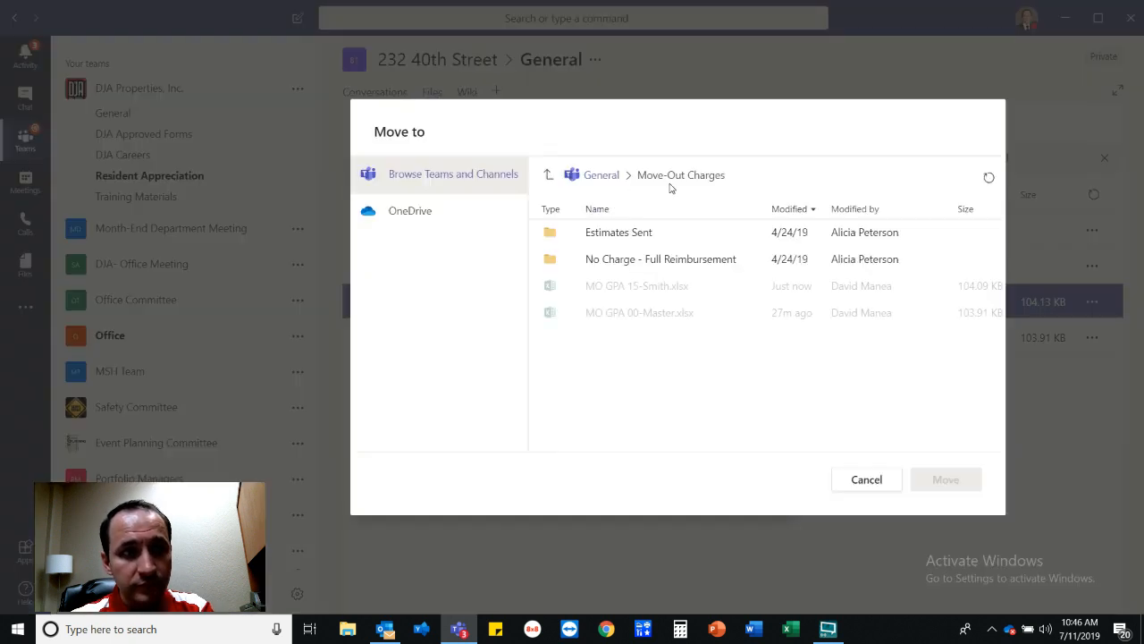
pyautogui.click(629, 233)
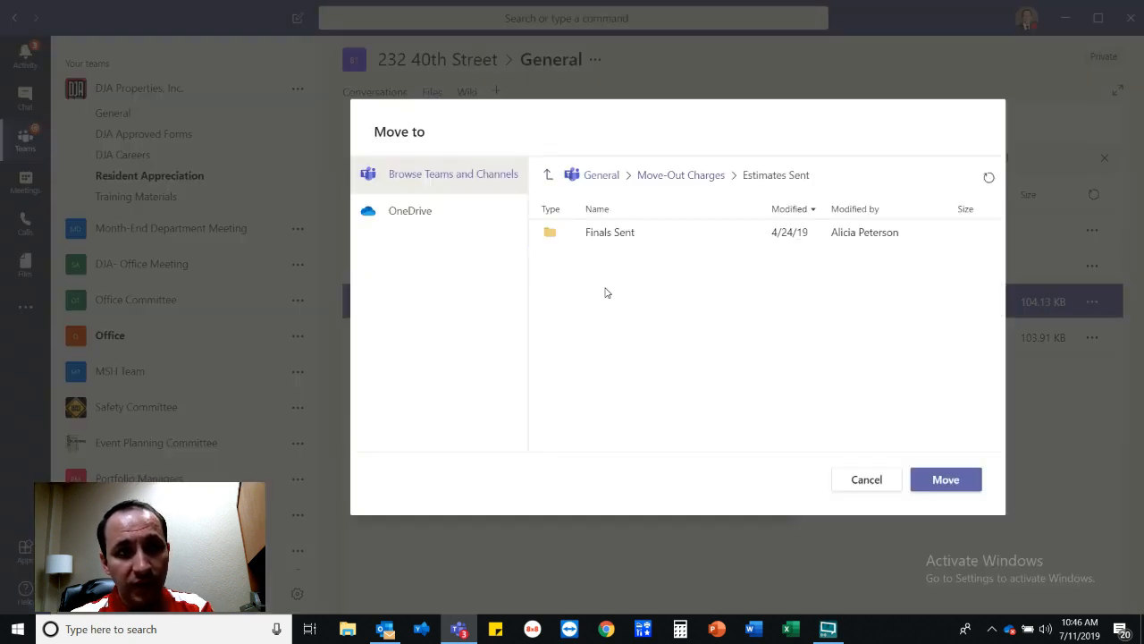
pyautogui.click(604, 234)
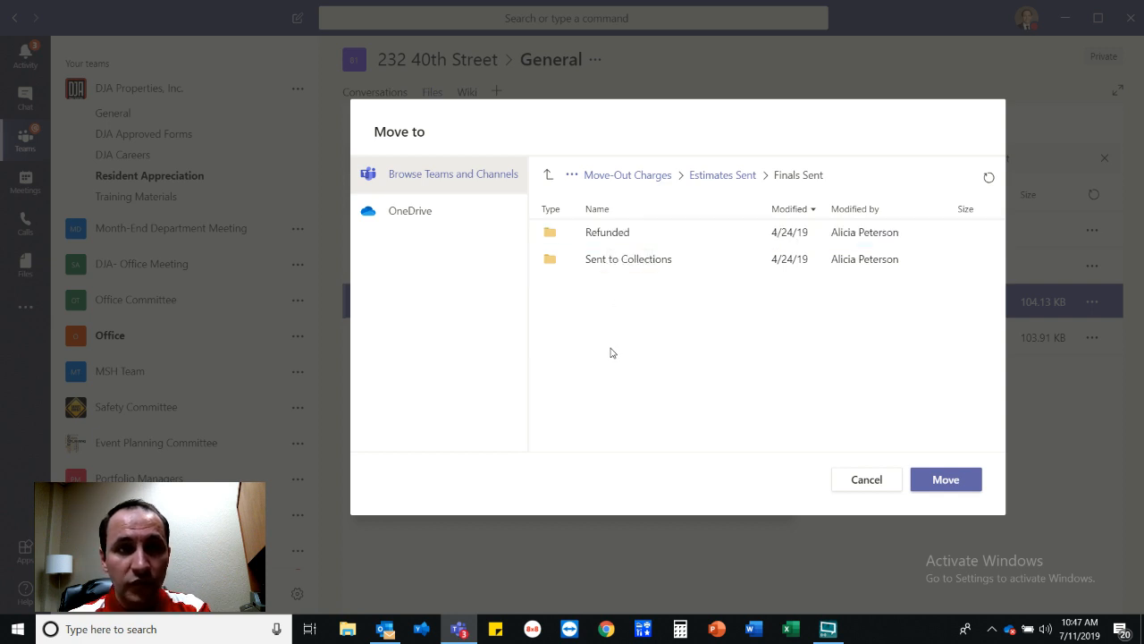
pyautogui.click(595, 236)
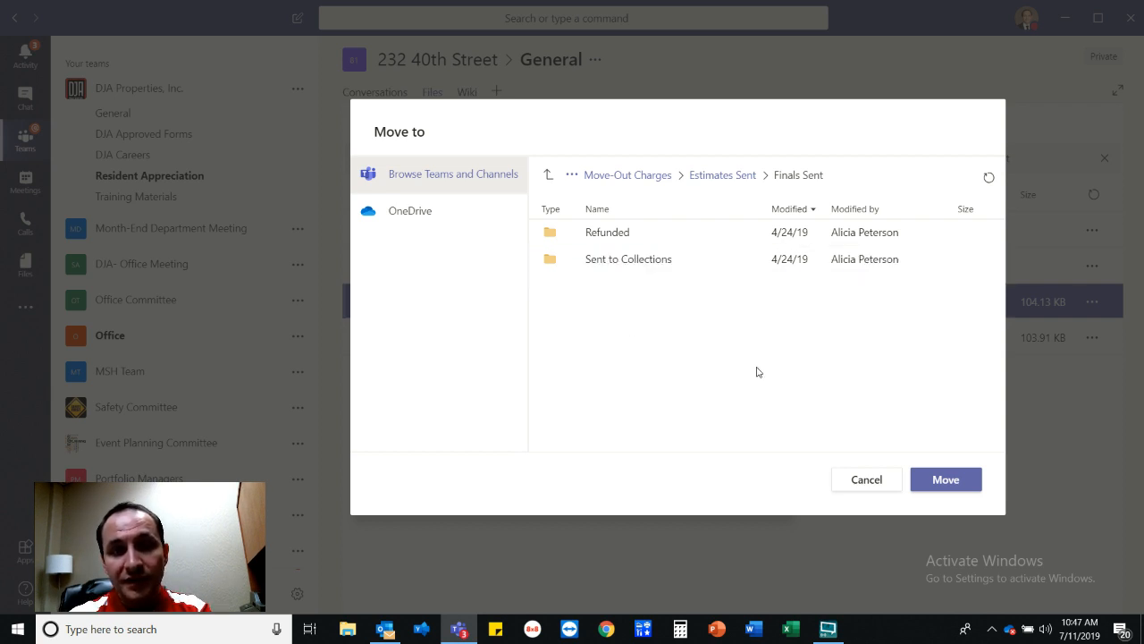
pyautogui.click(949, 483)
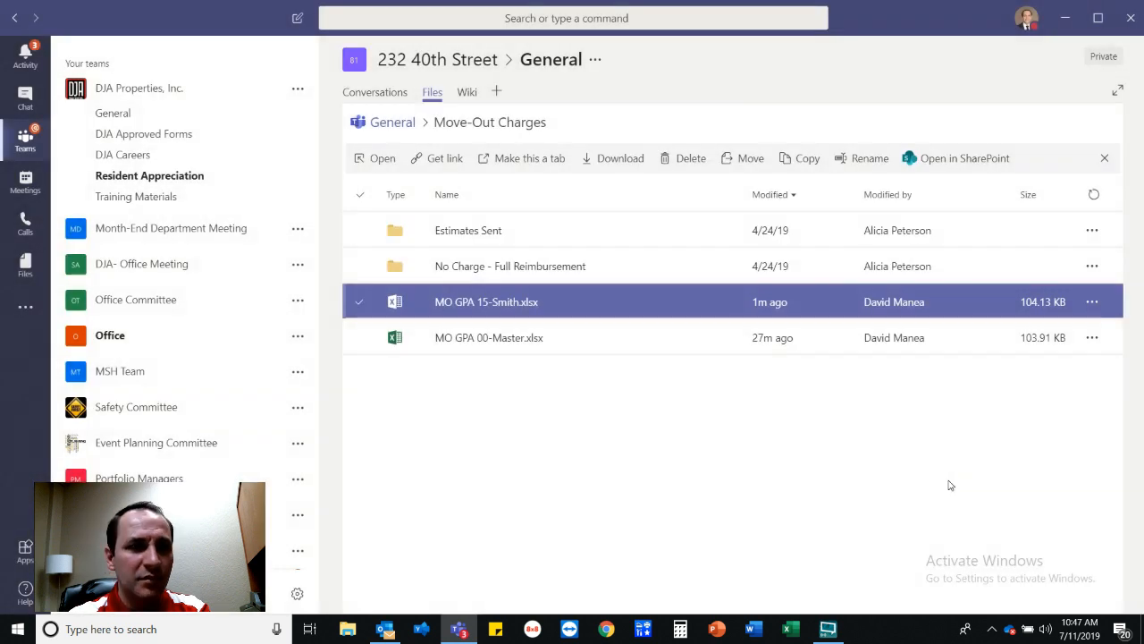